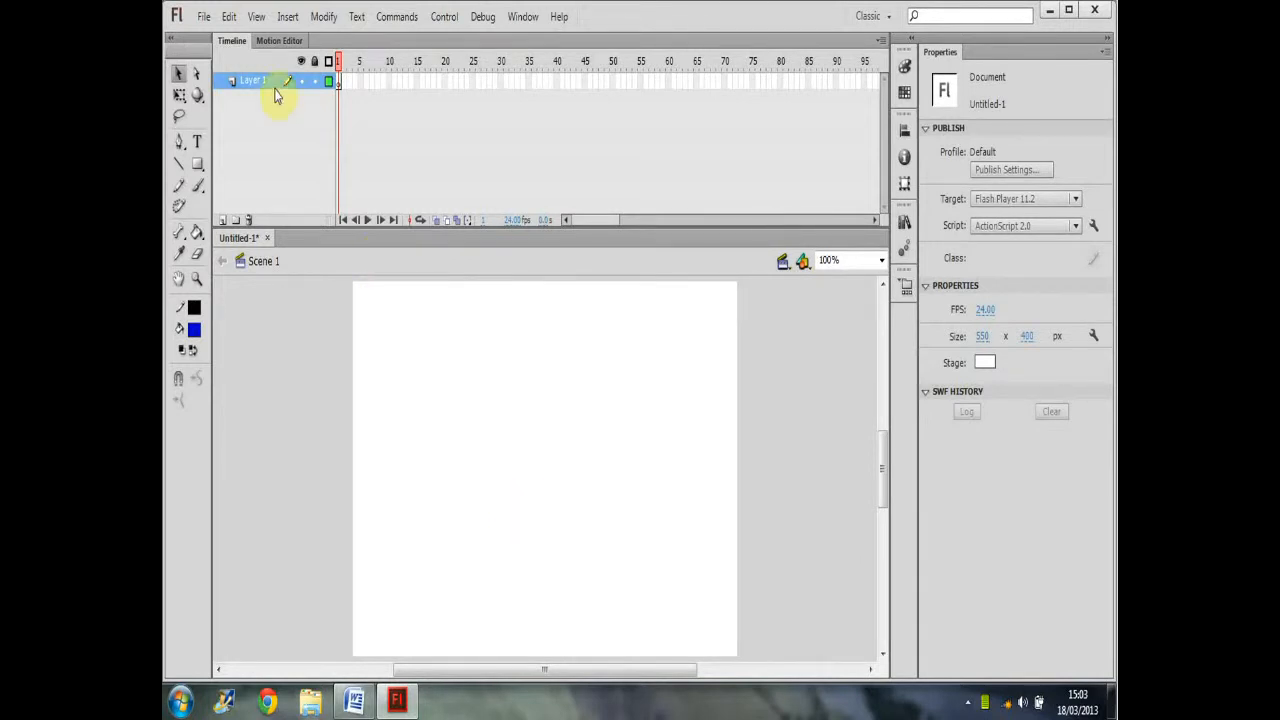
# Step: Draw a blue rectangle with a black outline, about 250 by 187 px, near the middle of the stage
pyautogui.click(197, 168)
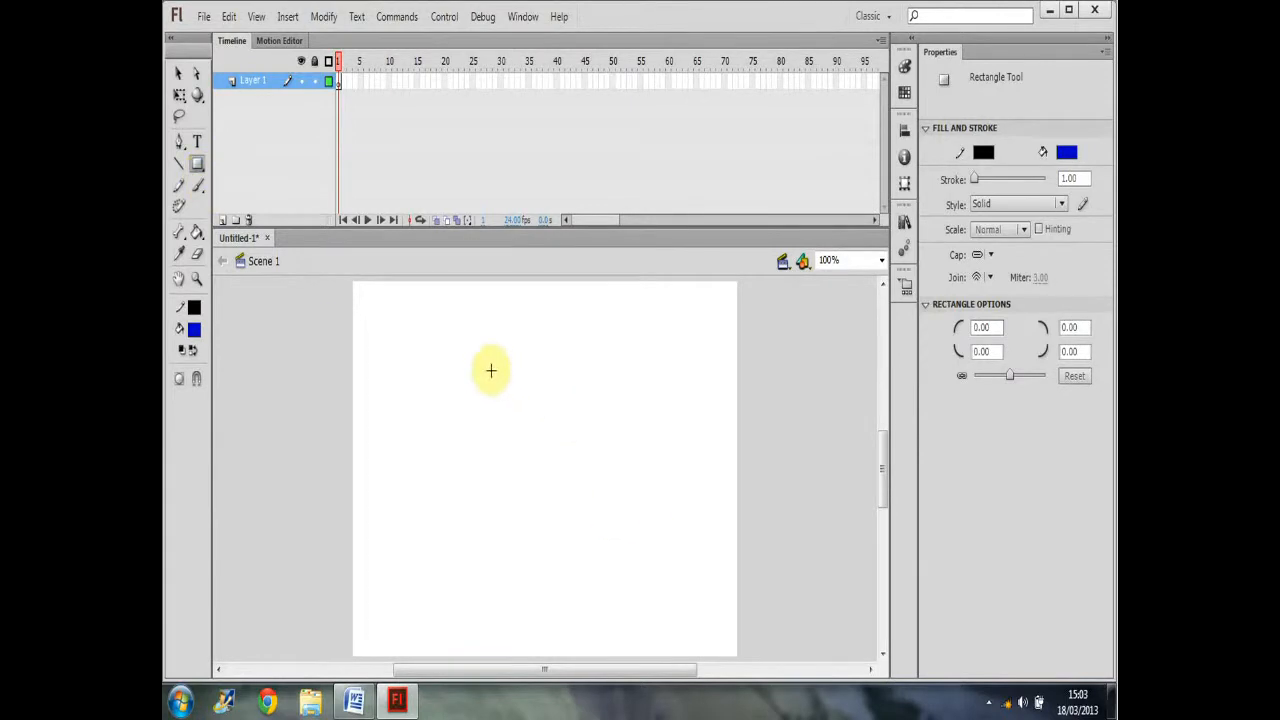
pyautogui.moveTo(459, 347); pyautogui.dragTo(634, 522)
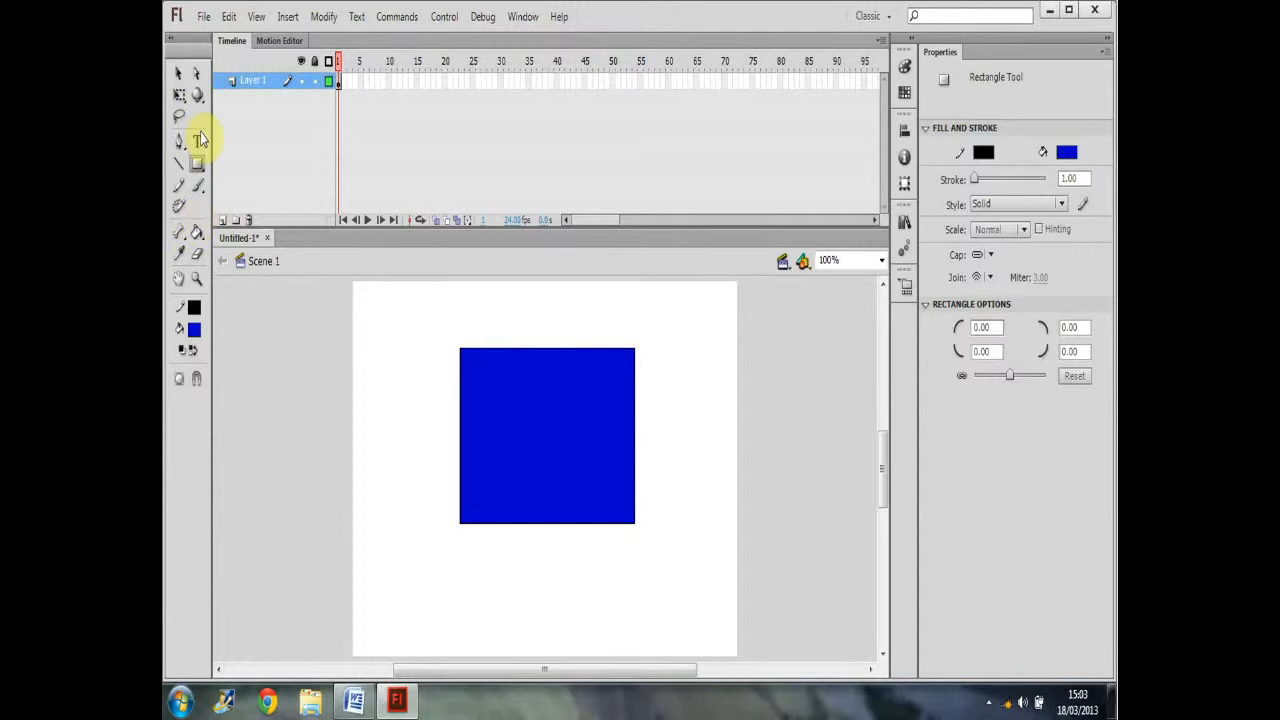
# Step: Paint trial brush strokes below the blue square at smoothing 0 and 100, undo each one, and return smoothing to 50
pyautogui.click(198, 187)
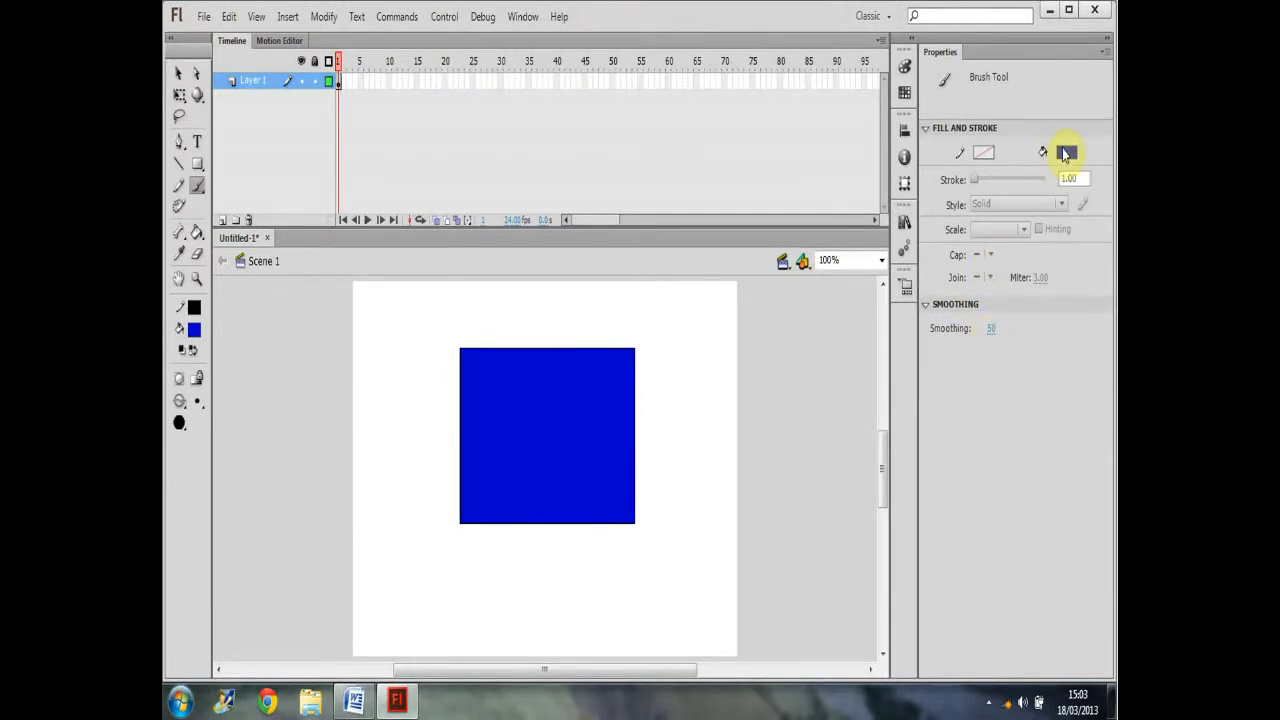
pyautogui.moveTo(992, 337); pyautogui.dragTo(908, 336)
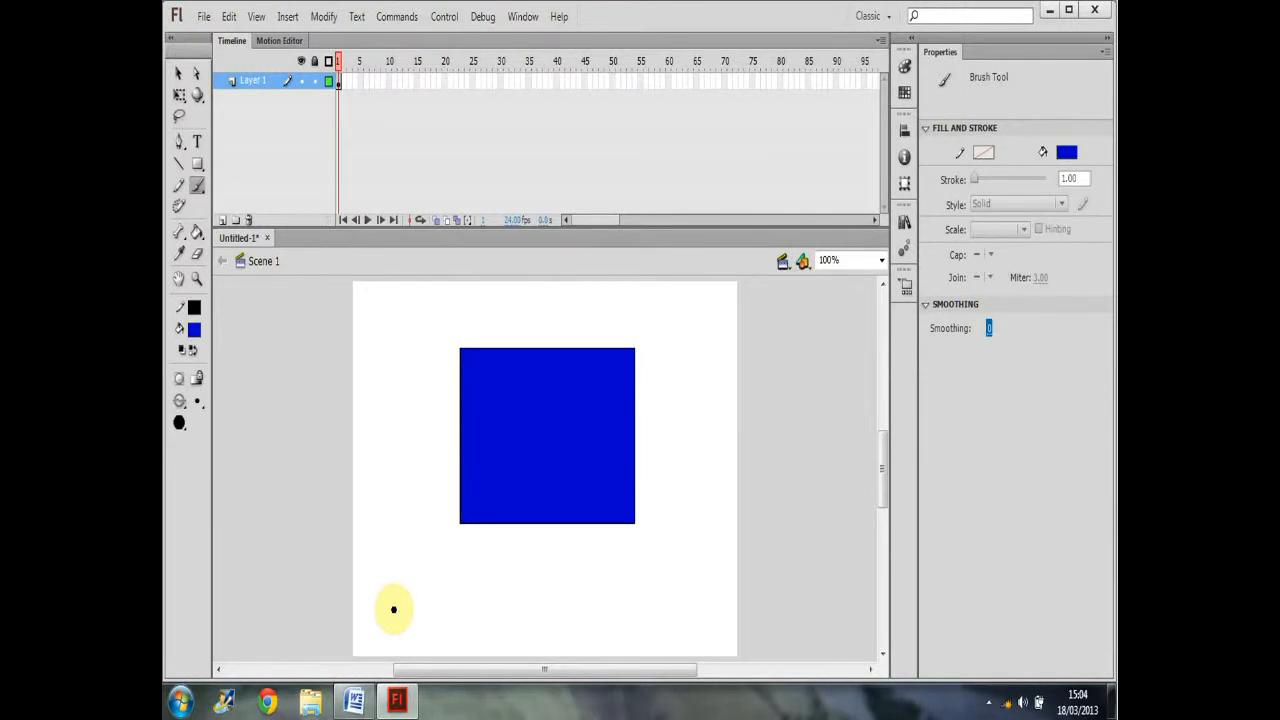
pyautogui.moveTo(376, 542)
pyautogui.mouseDown()
pyautogui.moveTo(509, 606)
pyautogui.moveTo(503, 638)
pyautogui.moveTo(685, 621)
pyautogui.mouseUp()
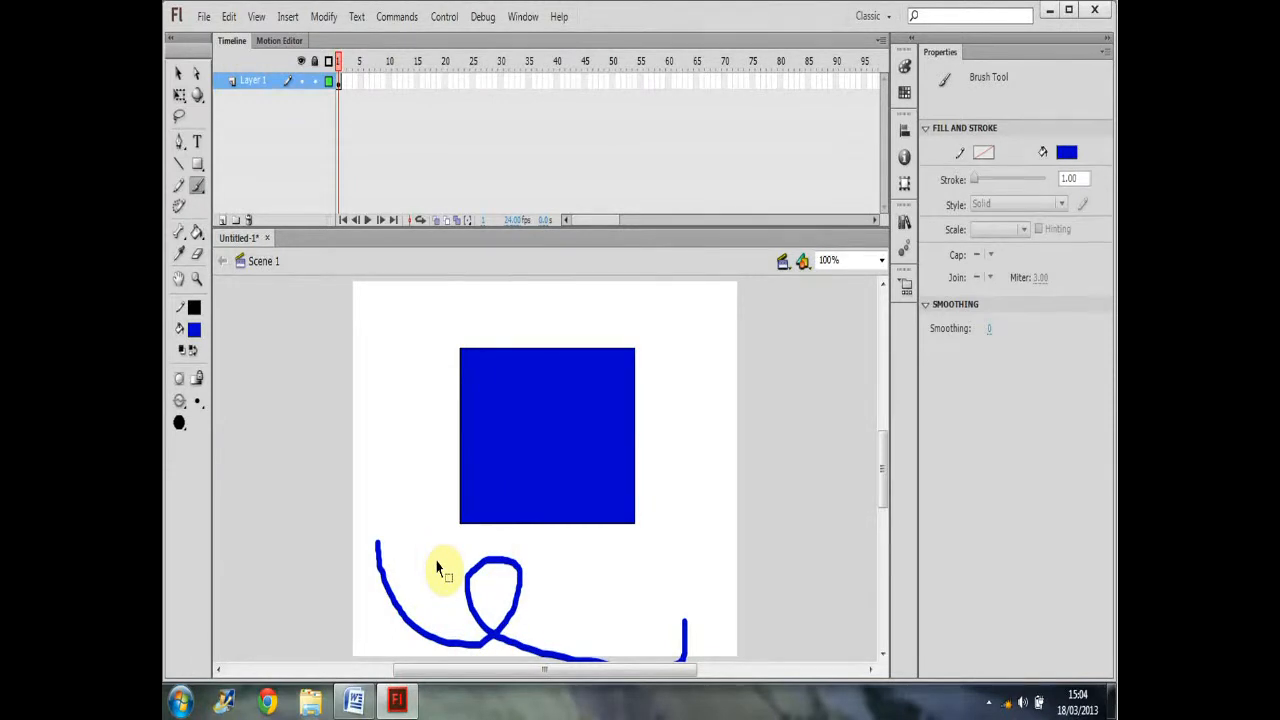
pyautogui.hotkey('ctrl', 'z')
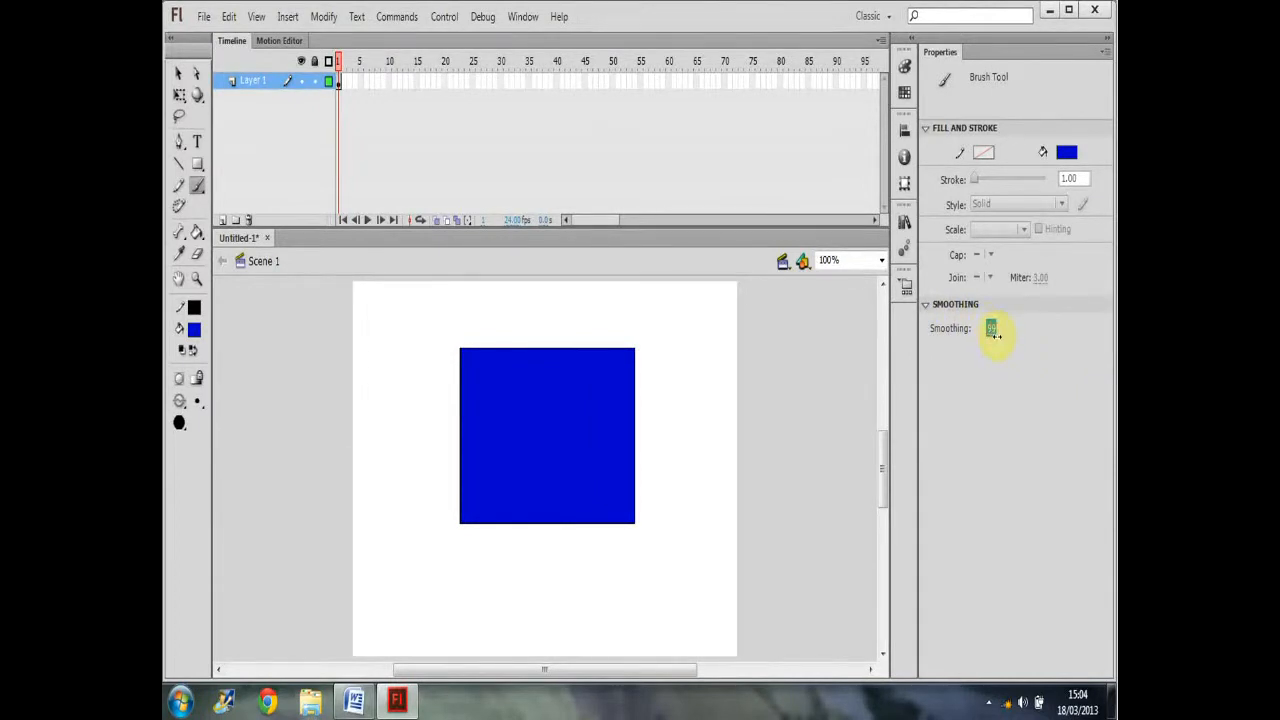
pyautogui.moveTo(406, 524)
pyautogui.mouseDown()
pyautogui.moveTo(420, 551)
pyautogui.moveTo(486, 587)
pyautogui.moveTo(497, 537)
pyautogui.moveTo(488, 589)
pyautogui.moveTo(586, 593)
pyautogui.mouseUp()
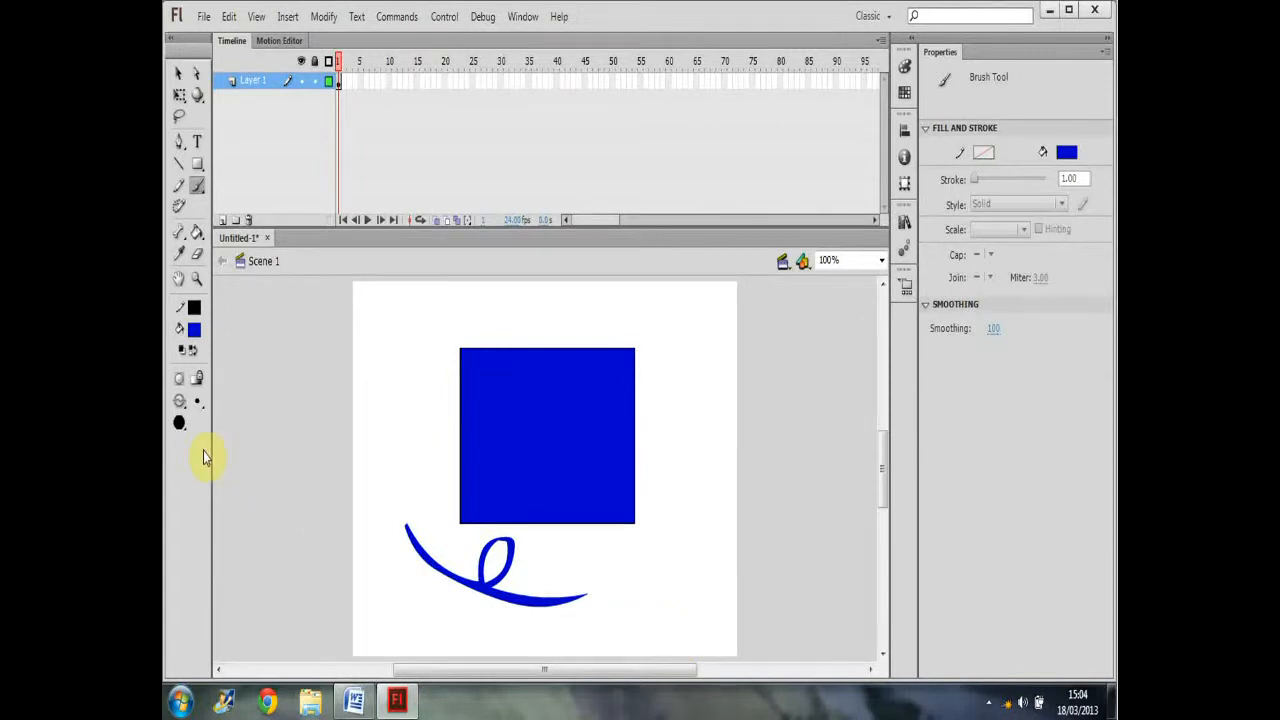
pyautogui.hotkey('ctrl', 'z')
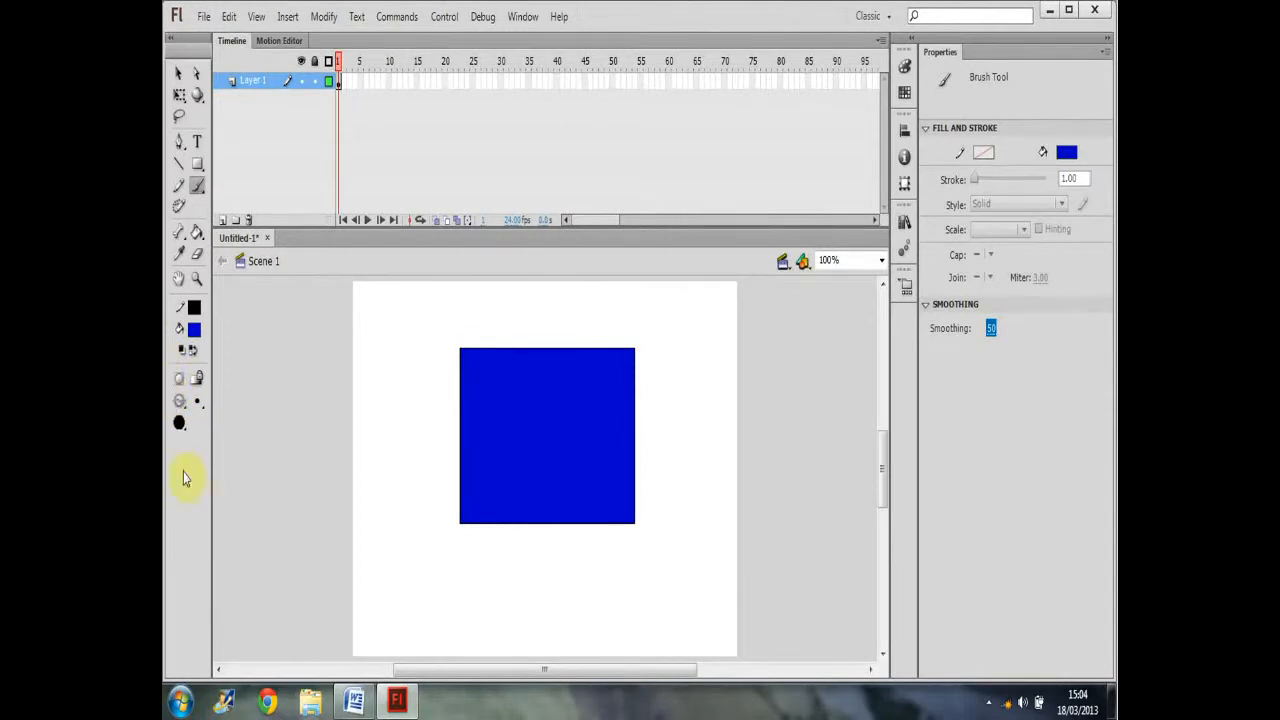
# Step: Try the brush in Paint Normal mode with blue strokes across and around the square, and undo them
pyautogui.click(181, 403)
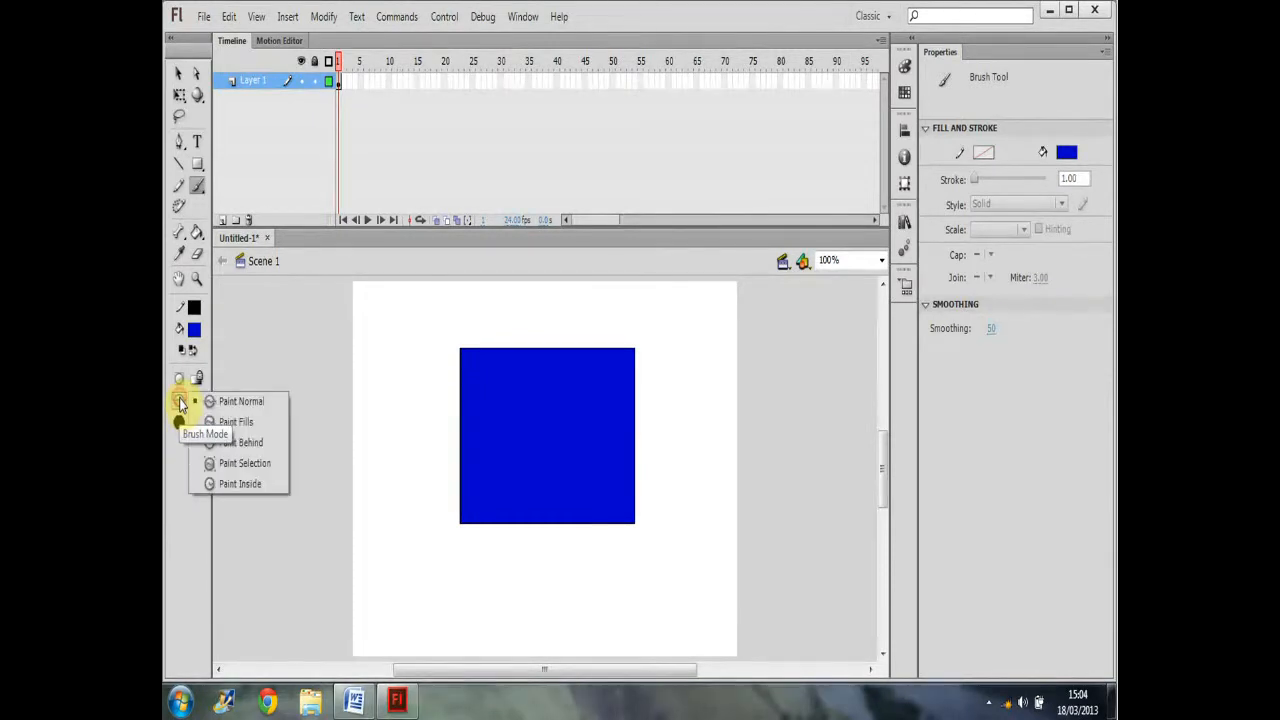
pyautogui.click(232, 412)
pyautogui.moveTo(400, 346); pyautogui.dragTo(460, 435)
pyautogui.moveTo(528, 525)
pyautogui.mouseDown()
pyautogui.moveTo(577, 597)
pyautogui.moveTo(610, 527)
pyautogui.mouseUp()
pyautogui.moveTo(478, 525)
pyautogui.mouseDown()
pyautogui.moveTo(447, 540)
pyautogui.moveTo(529, 381)
pyautogui.moveTo(597, 514)
pyautogui.mouseUp()
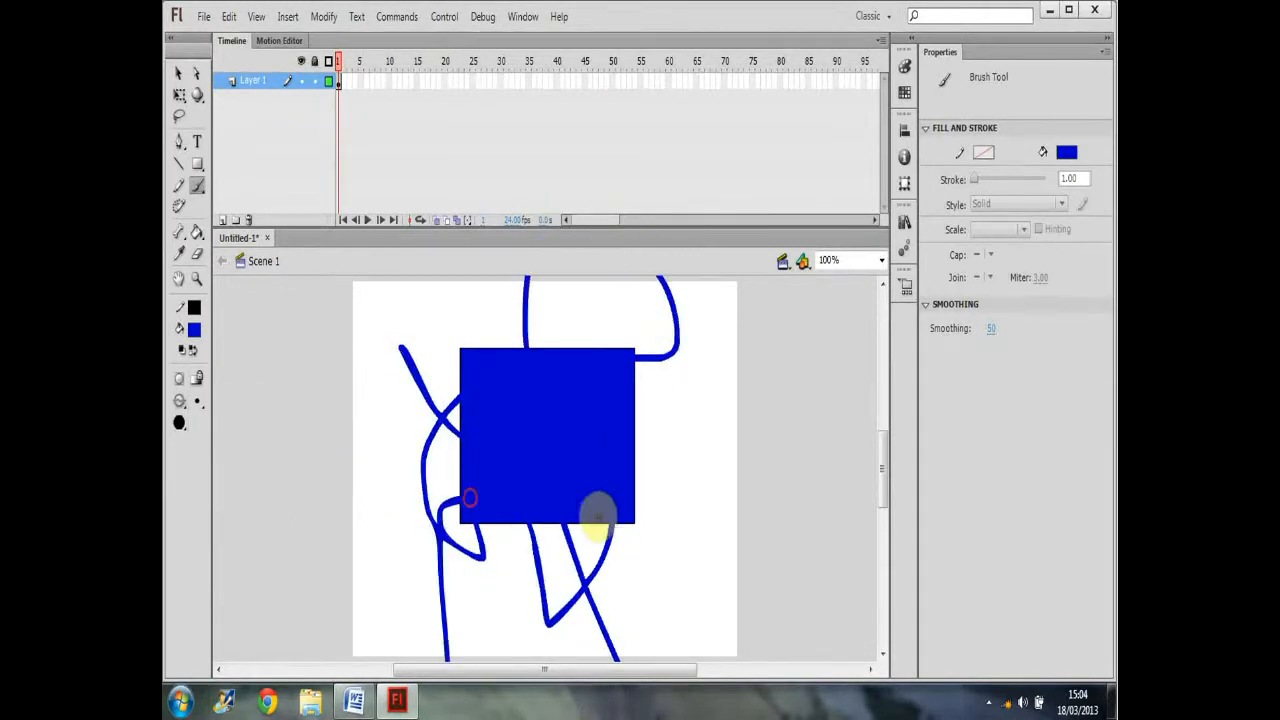
pyautogui.hotkey('ctrl', 'z')
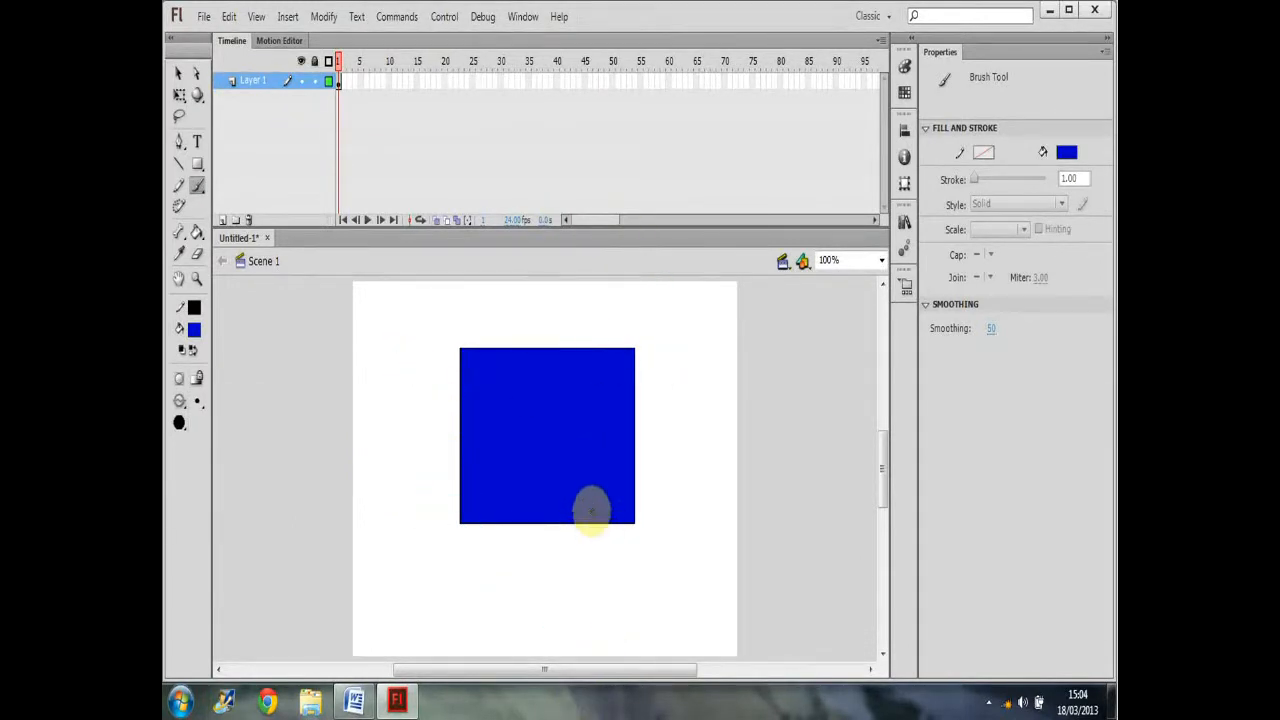
# Step: Change the fill colour to red, paint a trial looping stroke over the square, and undo the stroke
pyautogui.click(194, 329)
pyautogui.click(207, 452)
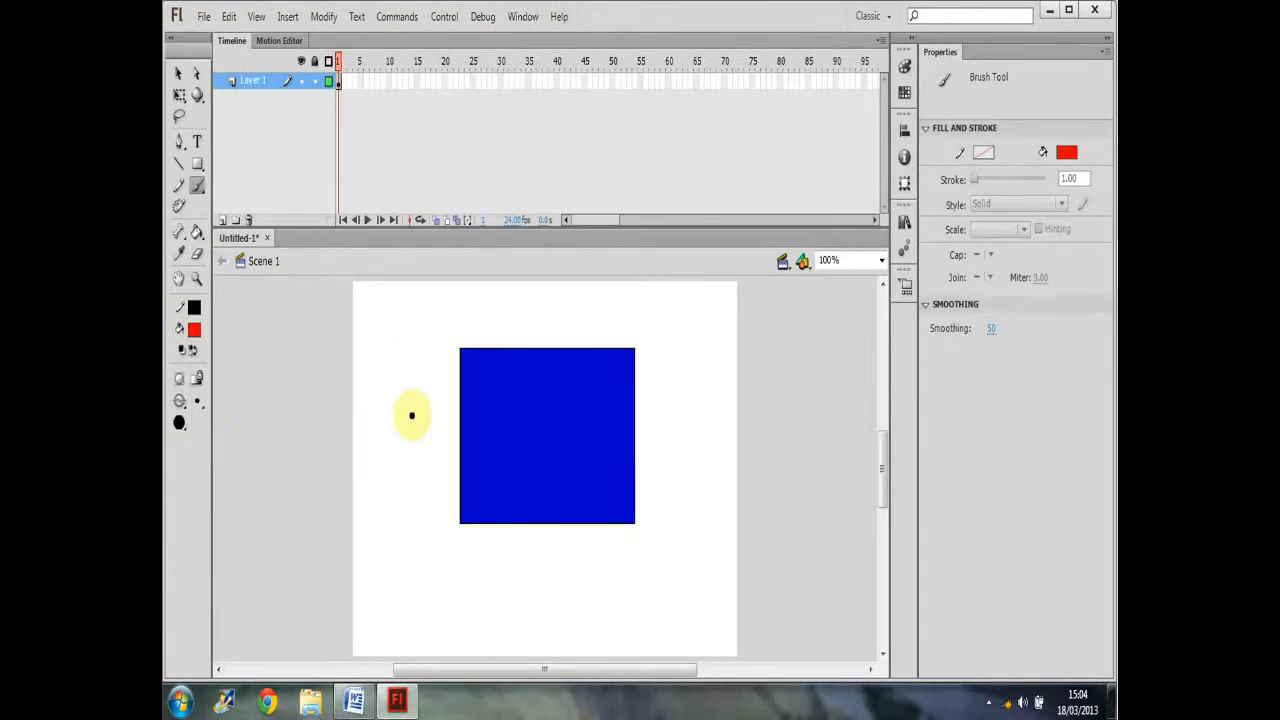
pyautogui.moveTo(411, 383)
pyautogui.mouseDown()
pyautogui.moveTo(555, 358)
pyautogui.moveTo(457, 371)
pyautogui.moveTo(486, 560)
pyautogui.moveTo(805, 428)
pyautogui.mouseUp()
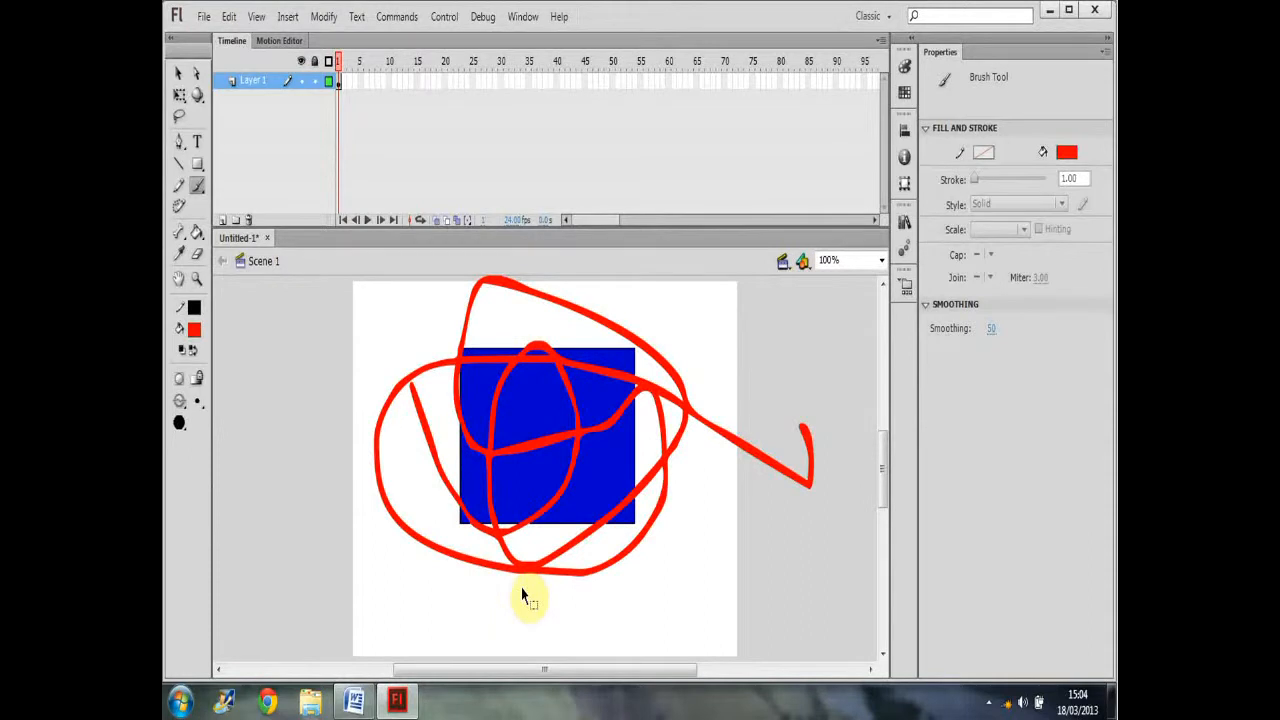
pyautogui.hotkey('ctrl', 'z')
# Step: Set the brush mode to Paint Fills and thicken the square's black outline to a stroke of 12.75
pyautogui.click(179, 401)
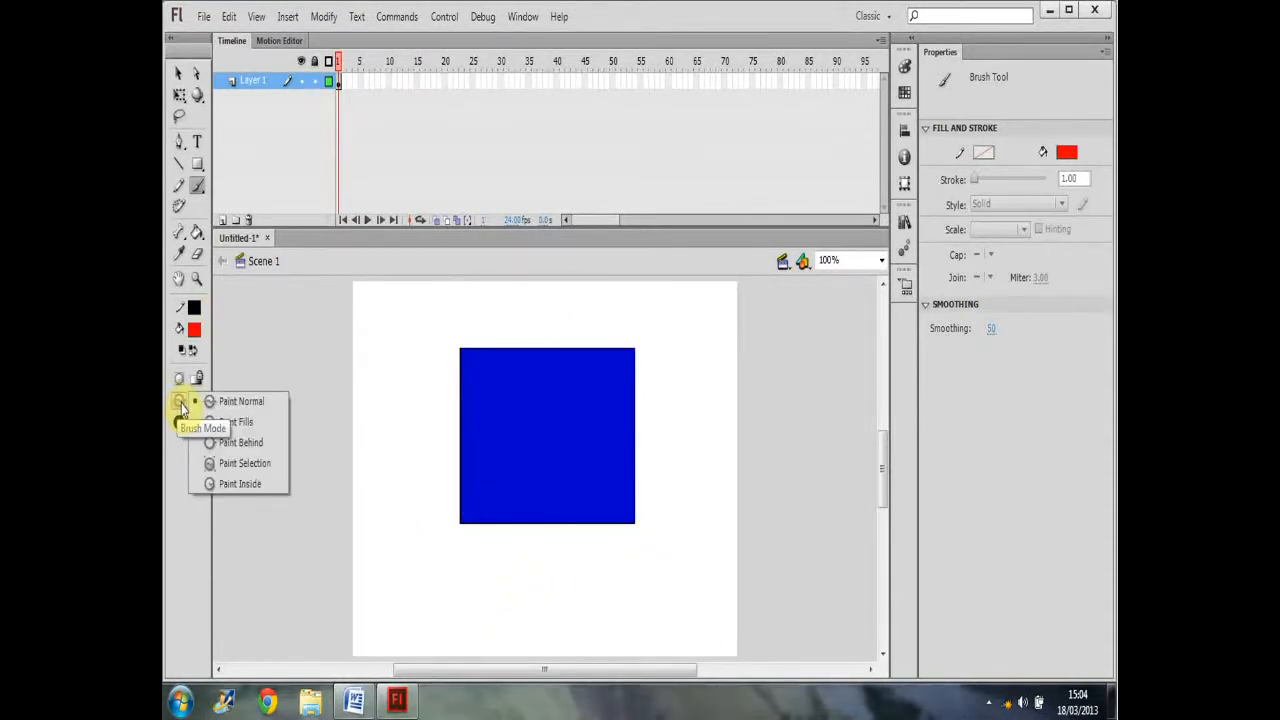
pyautogui.click(250, 423)
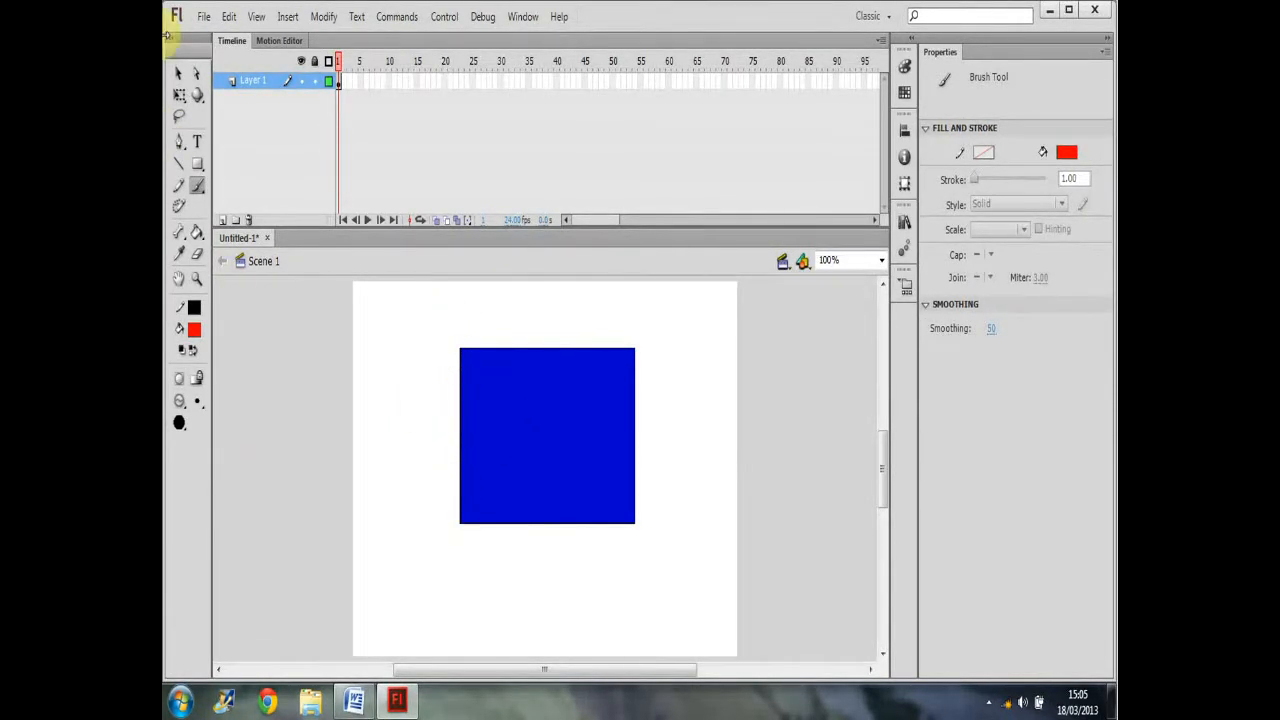
pyautogui.click(179, 73)
pyautogui.click(498, 413)
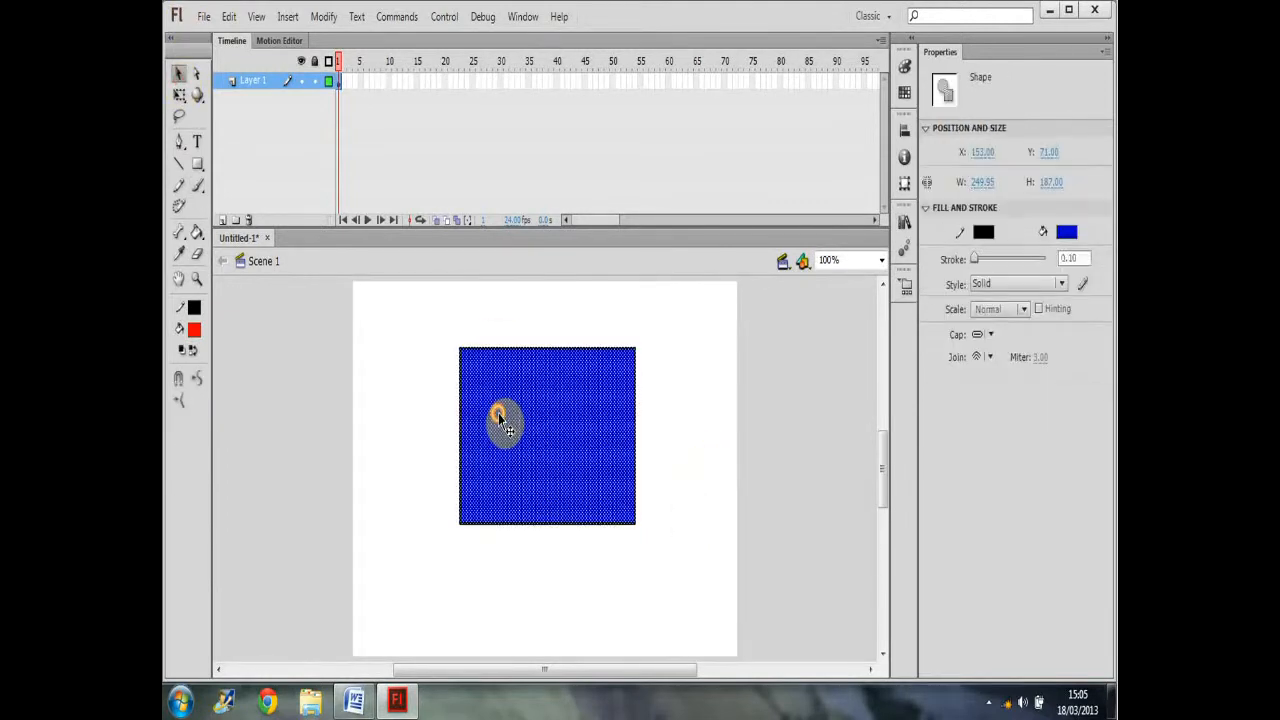
pyautogui.click(971, 260)
pyautogui.moveTo(971, 262); pyautogui.dragTo(977, 266)
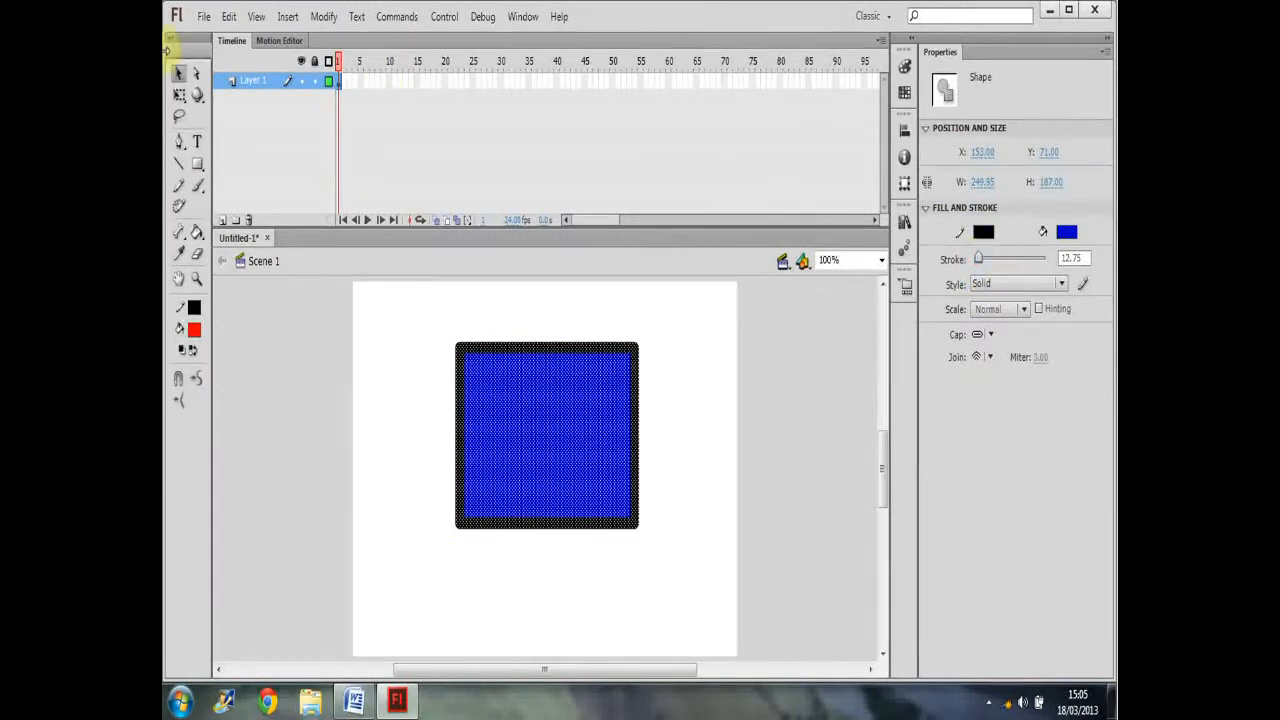
# Step: Paint a trial red stroke across the outlined square in Paint Fills mode, undo it, and clear the selection
pyautogui.click(198, 190)
pyautogui.moveTo(428, 390)
pyautogui.mouseDown()
pyautogui.moveTo(527, 459)
pyautogui.moveTo(625, 505)
pyautogui.moveTo(615, 371)
pyautogui.moveTo(414, 517)
pyautogui.moveTo(347, 451)
pyautogui.moveTo(470, 379)
pyautogui.moveTo(637, 445)
pyautogui.moveTo(680, 436)
pyautogui.mouseUp()
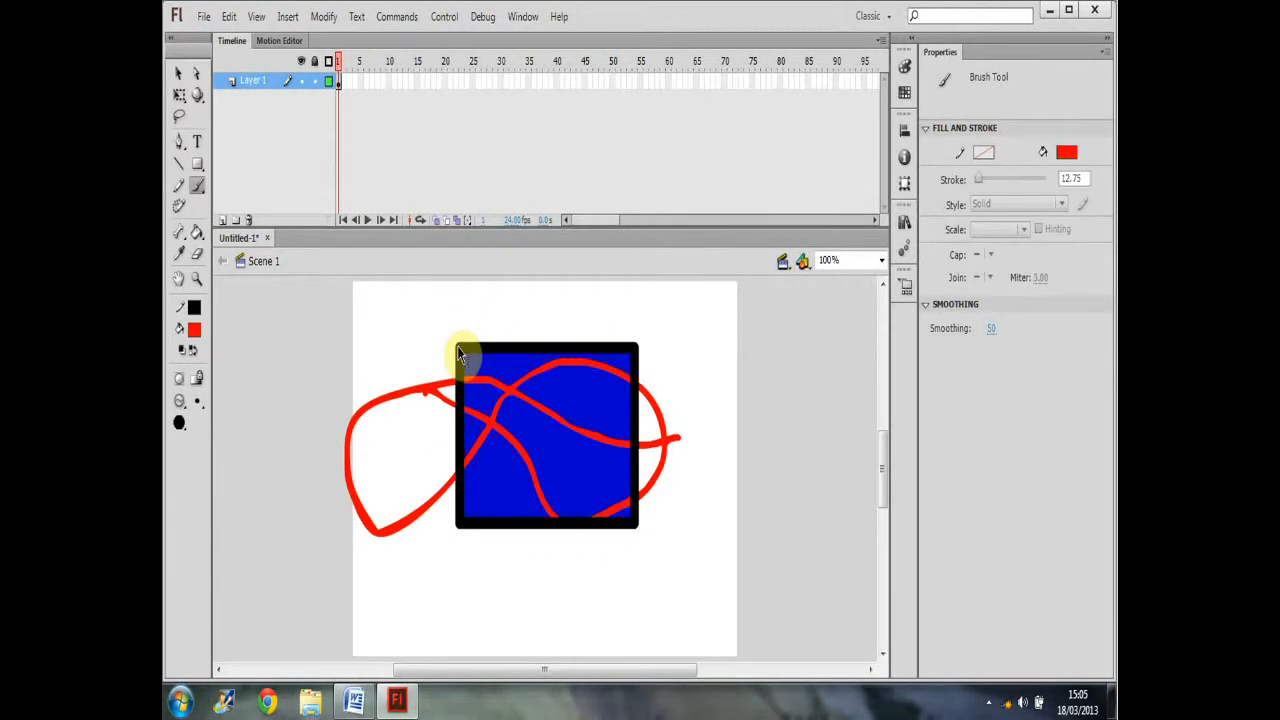
pyautogui.hotkey('ctrl', 'z')
pyautogui.hotkey('ctrl', 'z')
pyautogui.click(179, 73)
pyautogui.click(423, 427)
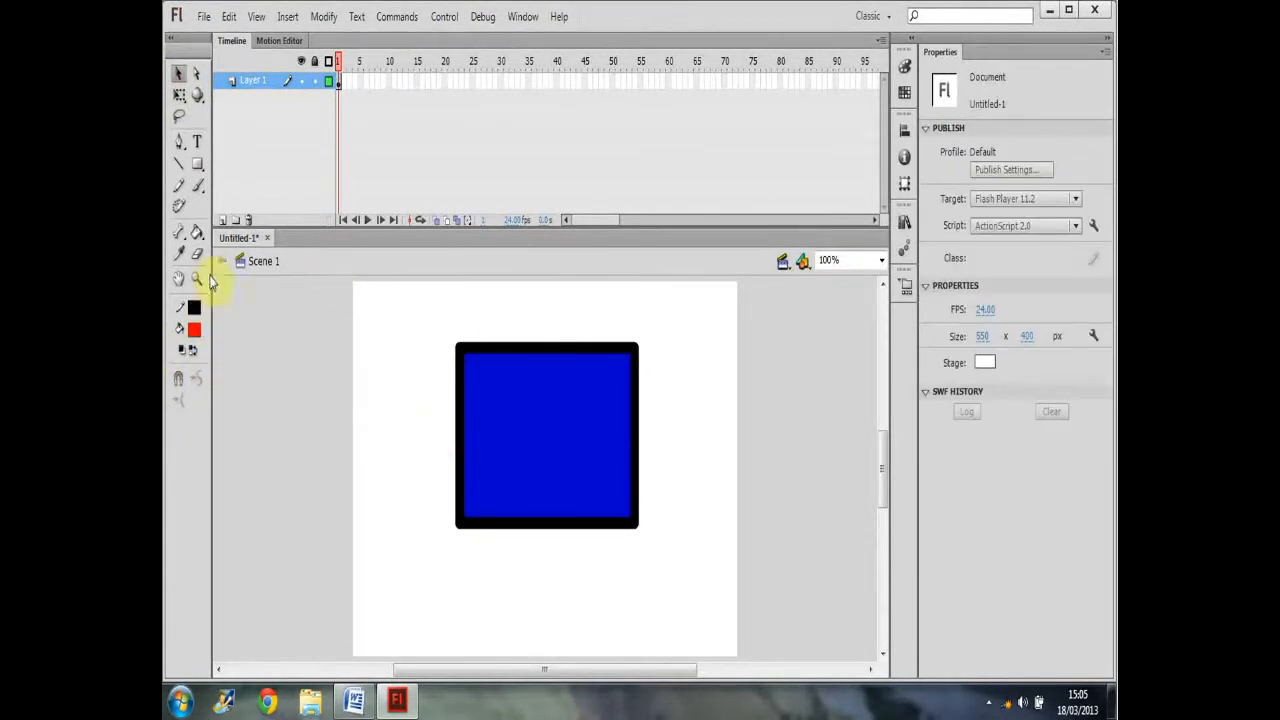
# Step: Switch the brush to Paint Behind mode, paint a trial red stroke across the square, and undo it
pyautogui.click(197, 187)
pyautogui.click(180, 402)
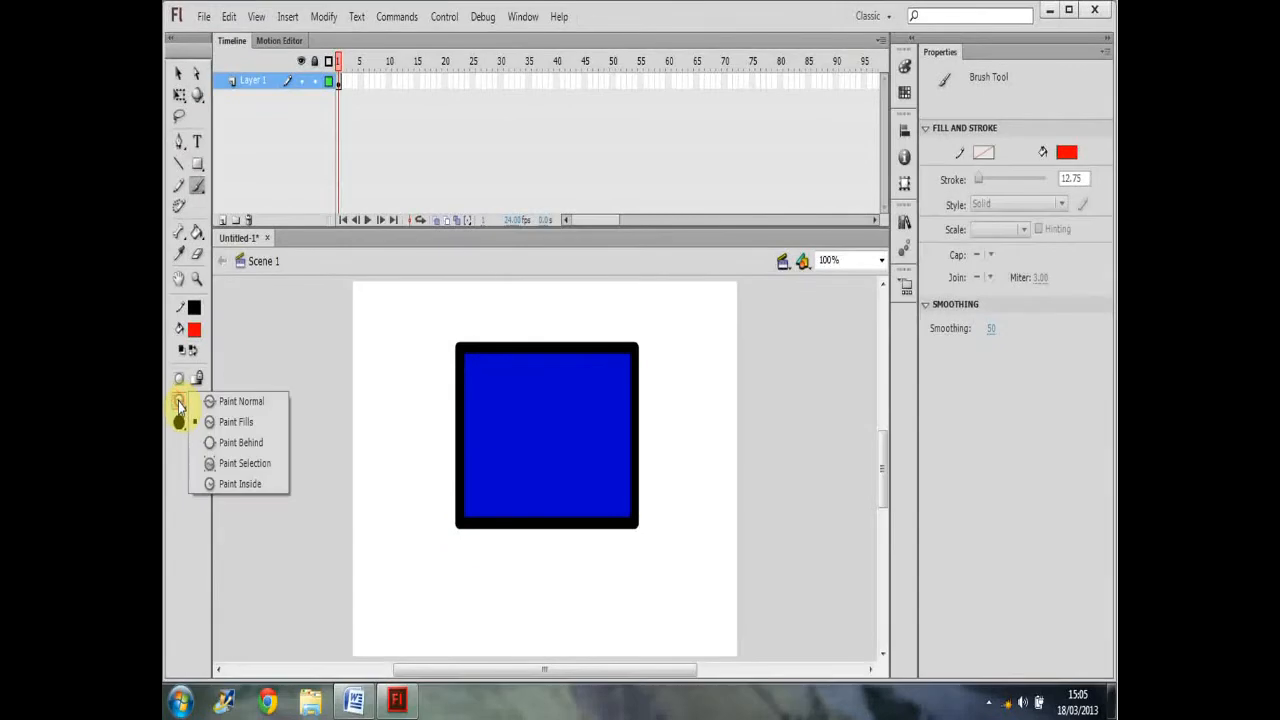
pyautogui.click(261, 452)
pyautogui.moveTo(412, 345)
pyautogui.mouseDown()
pyautogui.moveTo(432, 382)
pyautogui.moveTo(584, 549)
pyautogui.moveTo(668, 477)
pyautogui.moveTo(462, 299)
pyautogui.moveTo(522, 298)
pyautogui.moveTo(672, 364)
pyautogui.moveTo(426, 579)
pyautogui.mouseUp()
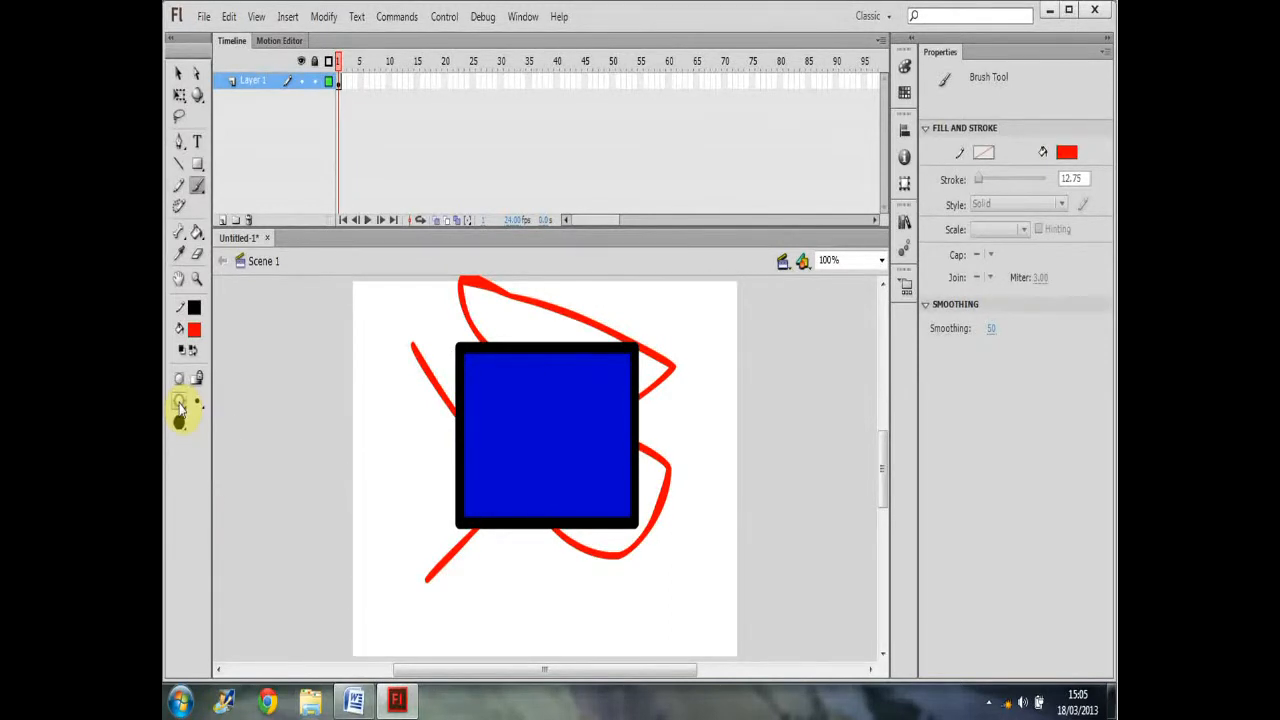
pyautogui.hotkey('ctrl', 'z')
# Step: Set the brush to Paint Selection mode, select the square's blue fill, paint a trial red stroke over it, and undo the stroke
pyautogui.click(180, 404)
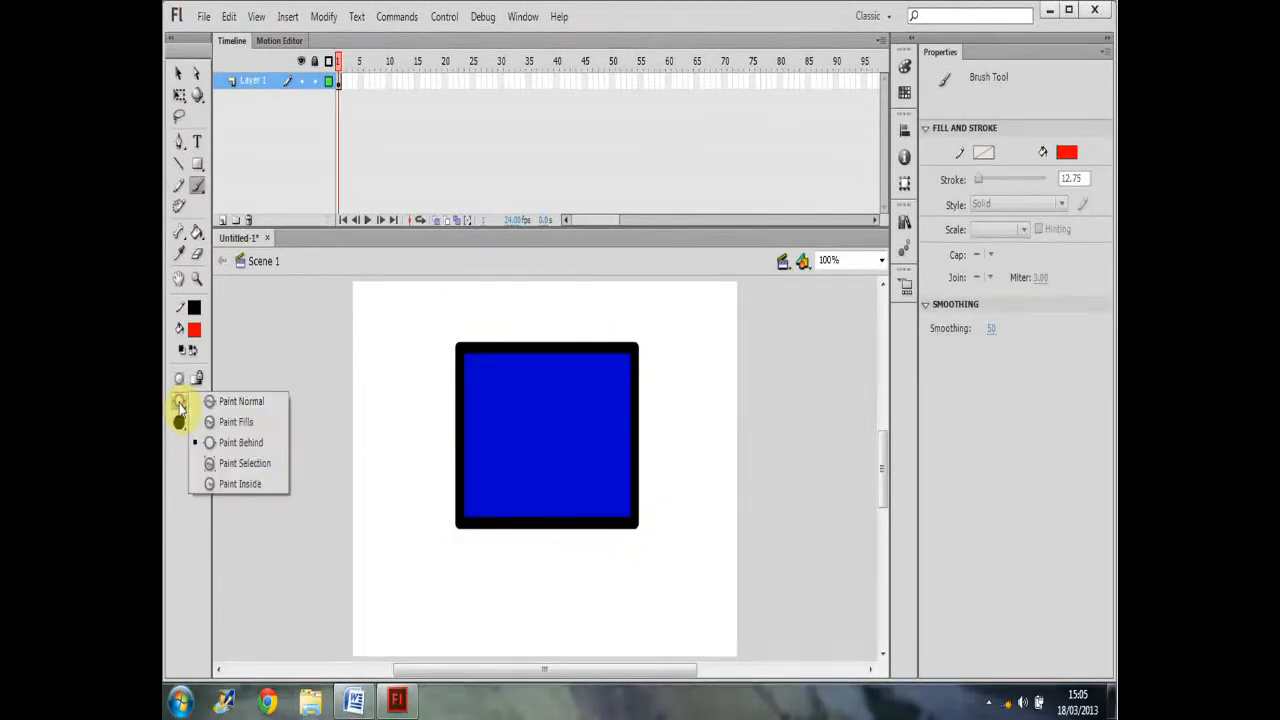
pyautogui.click(222, 466)
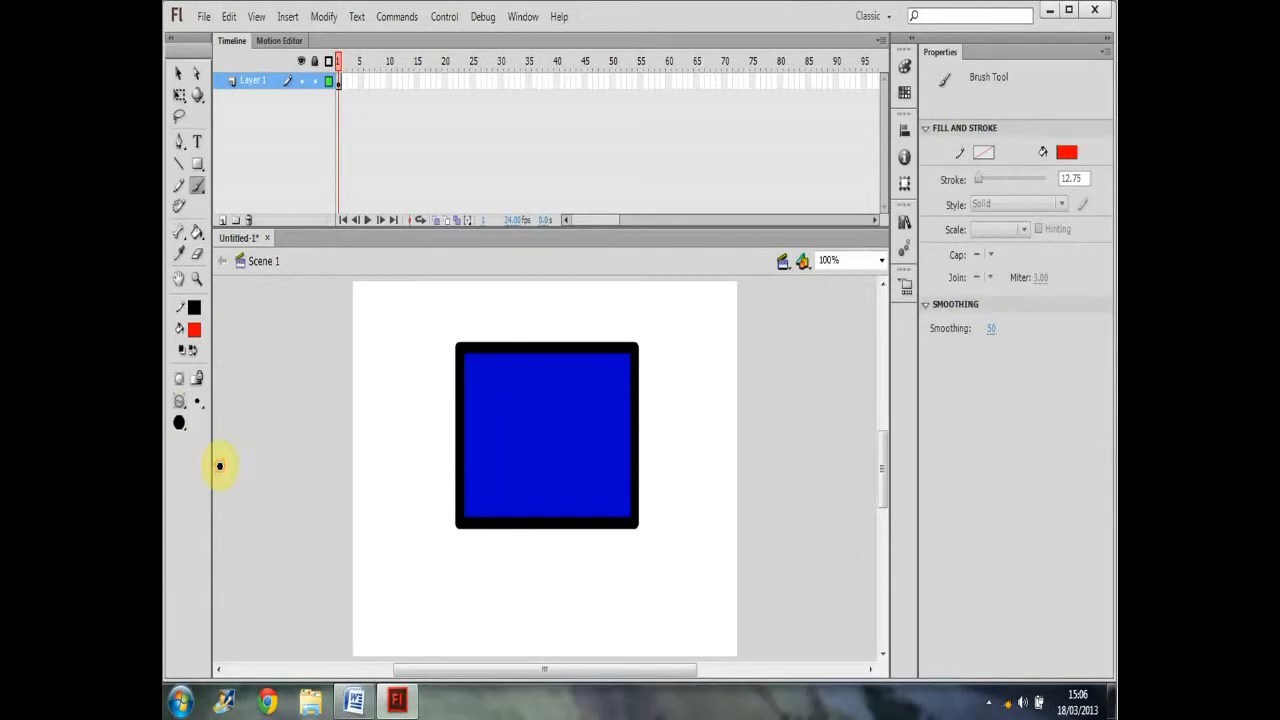
pyautogui.click(176, 75)
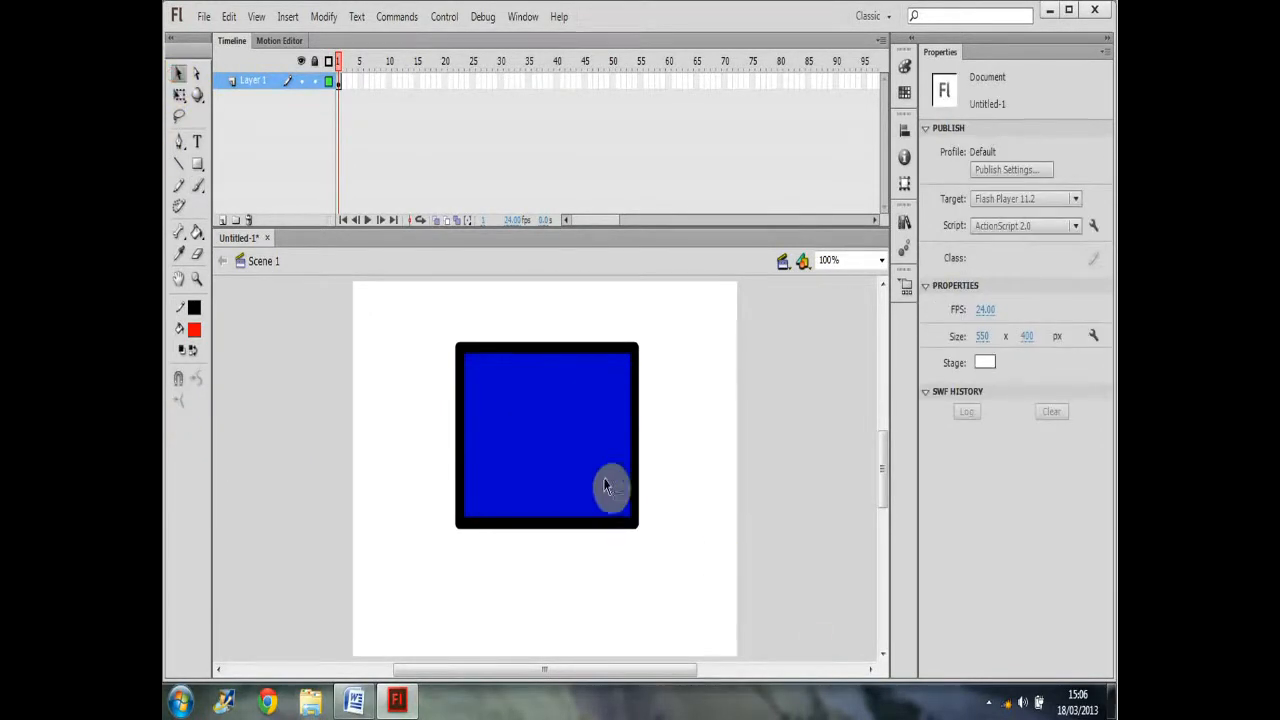
pyautogui.click(531, 414)
pyautogui.click(198, 186)
pyautogui.moveTo(516, 490)
pyautogui.mouseDown()
pyautogui.moveTo(582, 438)
pyautogui.moveTo(596, 373)
pyautogui.moveTo(628, 482)
pyautogui.moveTo(657, 378)
pyautogui.moveTo(443, 284)
pyautogui.moveTo(511, 489)
pyautogui.moveTo(510, 578)
pyautogui.moveTo(547, 498)
pyautogui.moveTo(669, 538)
pyautogui.moveTo(473, 398)
pyautogui.moveTo(352, 445)
pyautogui.mouseUp()
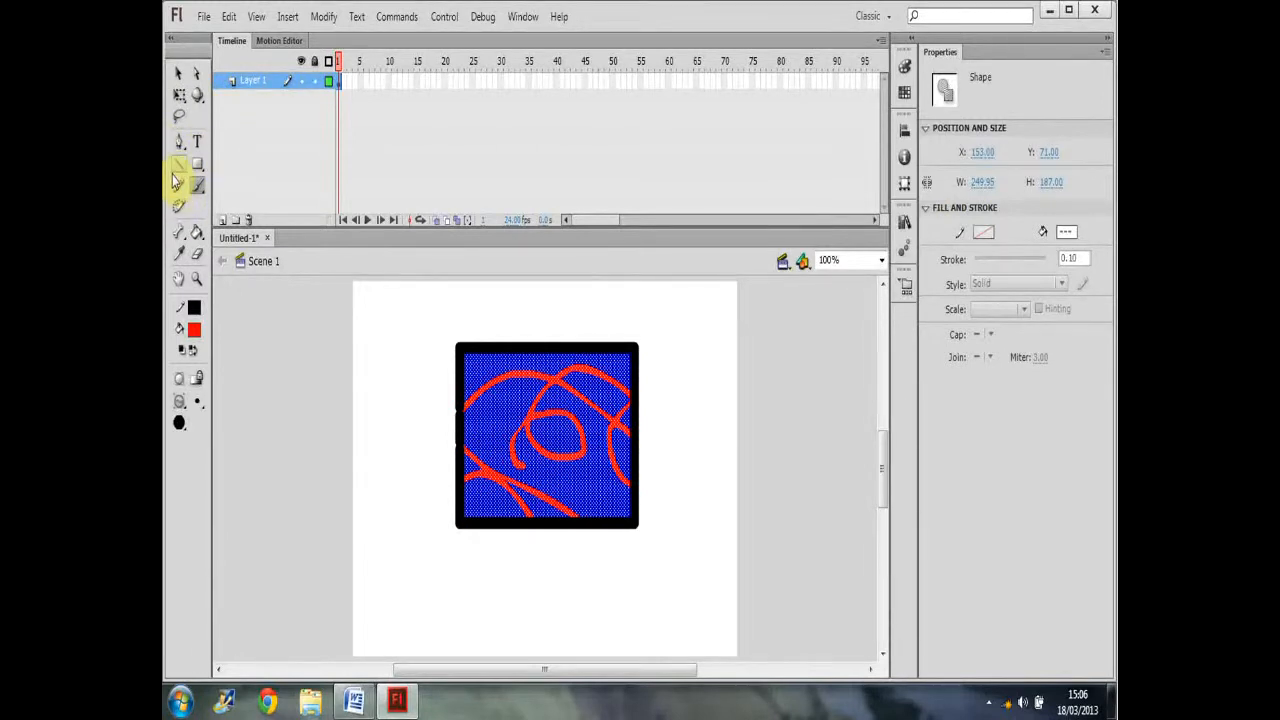
pyautogui.hotkey('ctrl', 'z')
# Step: Select the square's top outline and try painting over it with the brush in Paint Selection mode
pyautogui.click(182, 78)
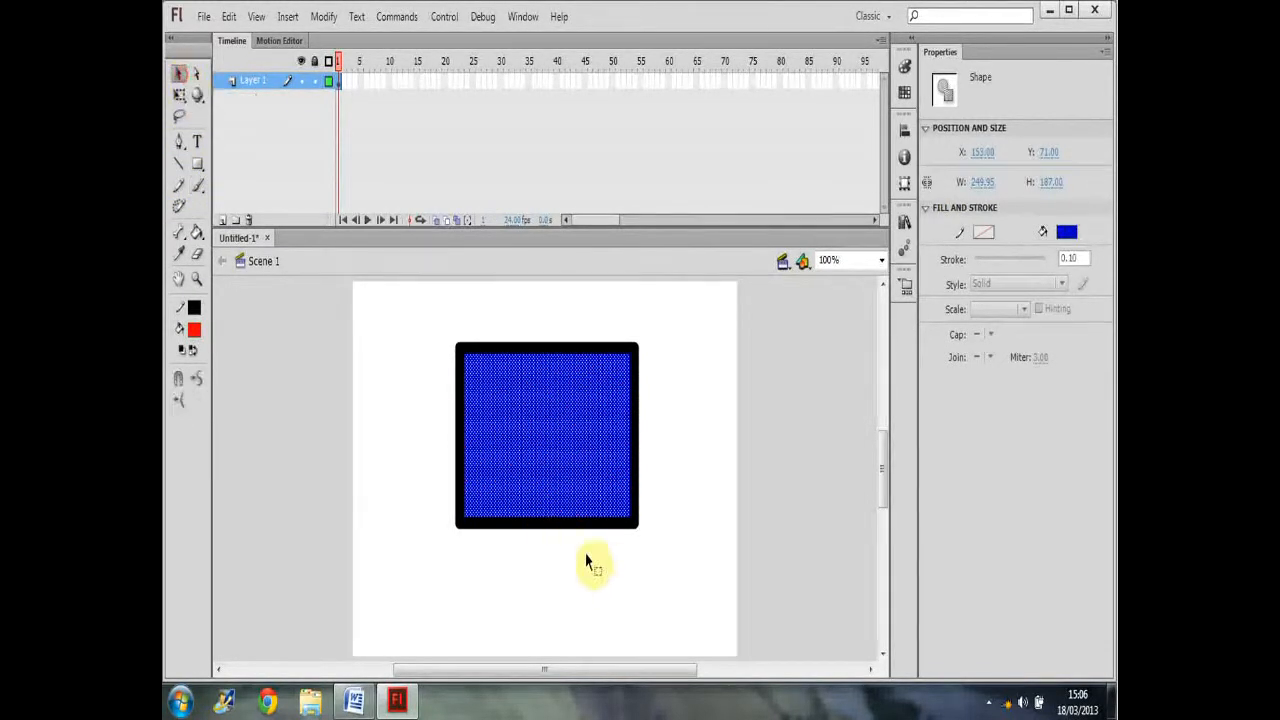
pyautogui.click(462, 400)
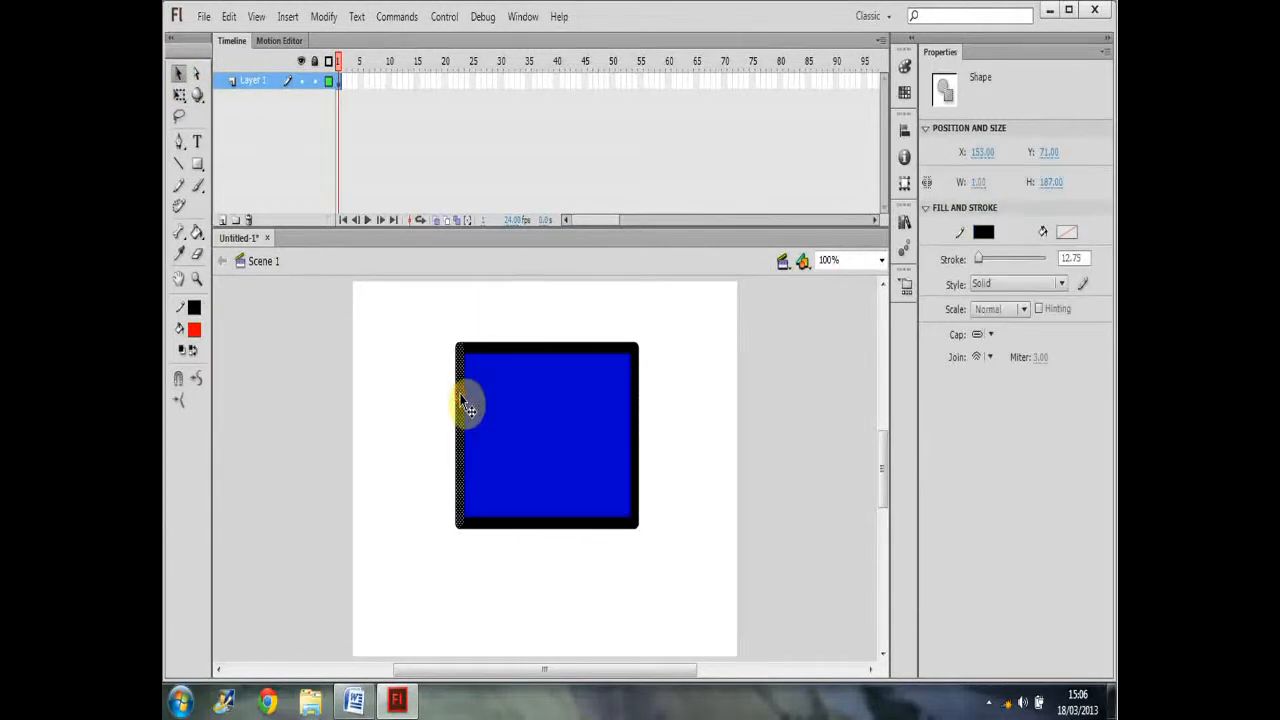
pyautogui.click(541, 347)
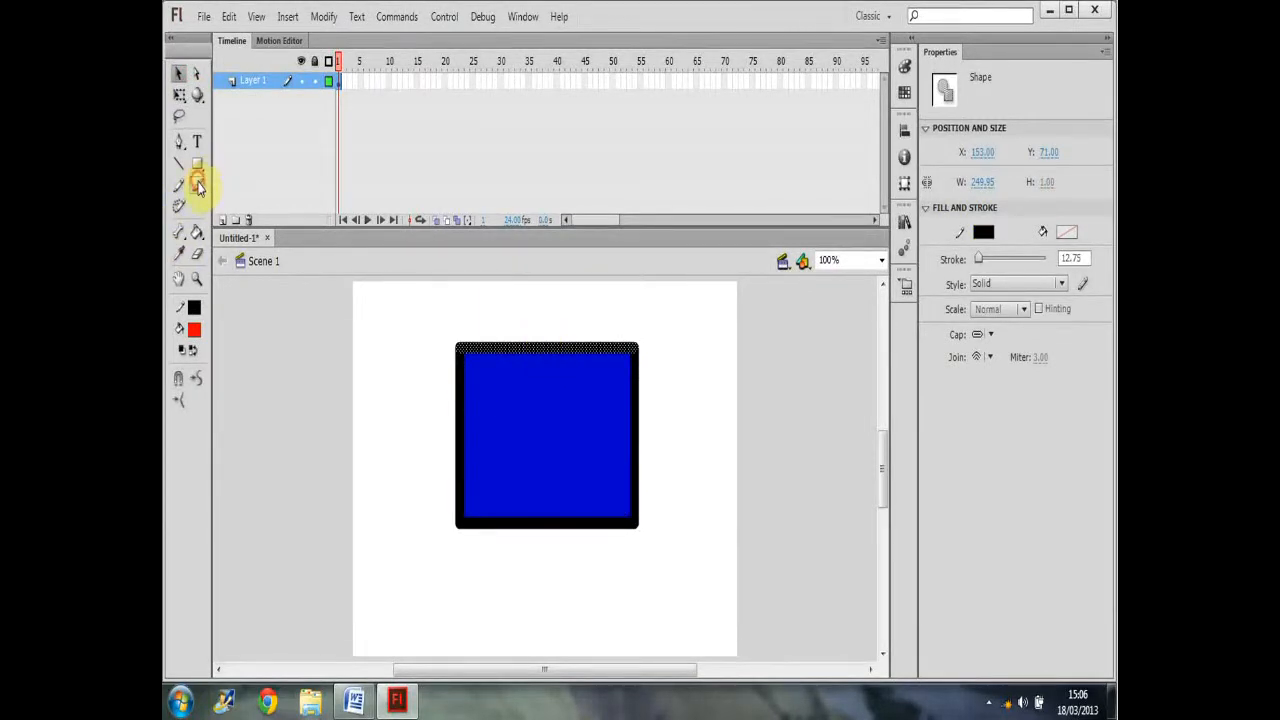
pyautogui.click(198, 188)
pyautogui.moveTo(491, 346)
pyautogui.mouseDown()
pyautogui.moveTo(529, 371)
pyautogui.moveTo(694, 329)
pyautogui.mouseUp()
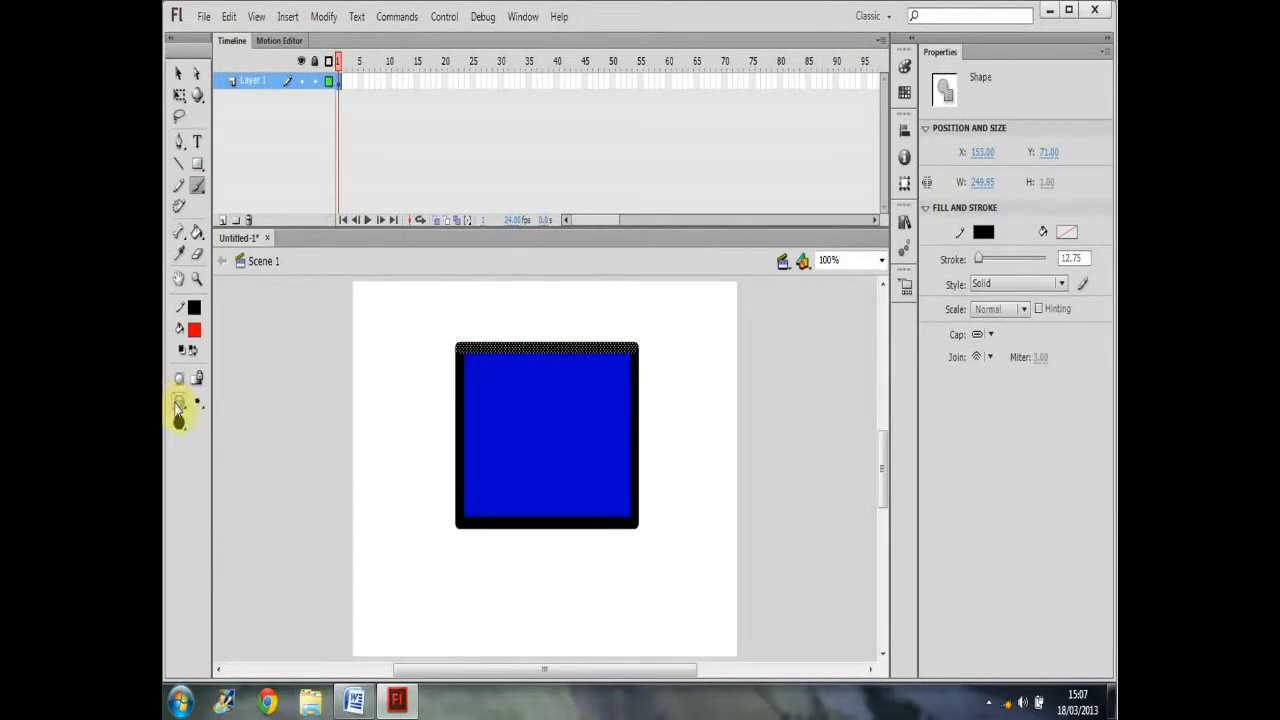
# Step: Set the brush to Paint Inside mode, paint a trial red stroke starting inside the square, and undo the stroke
pyautogui.click(178, 403)
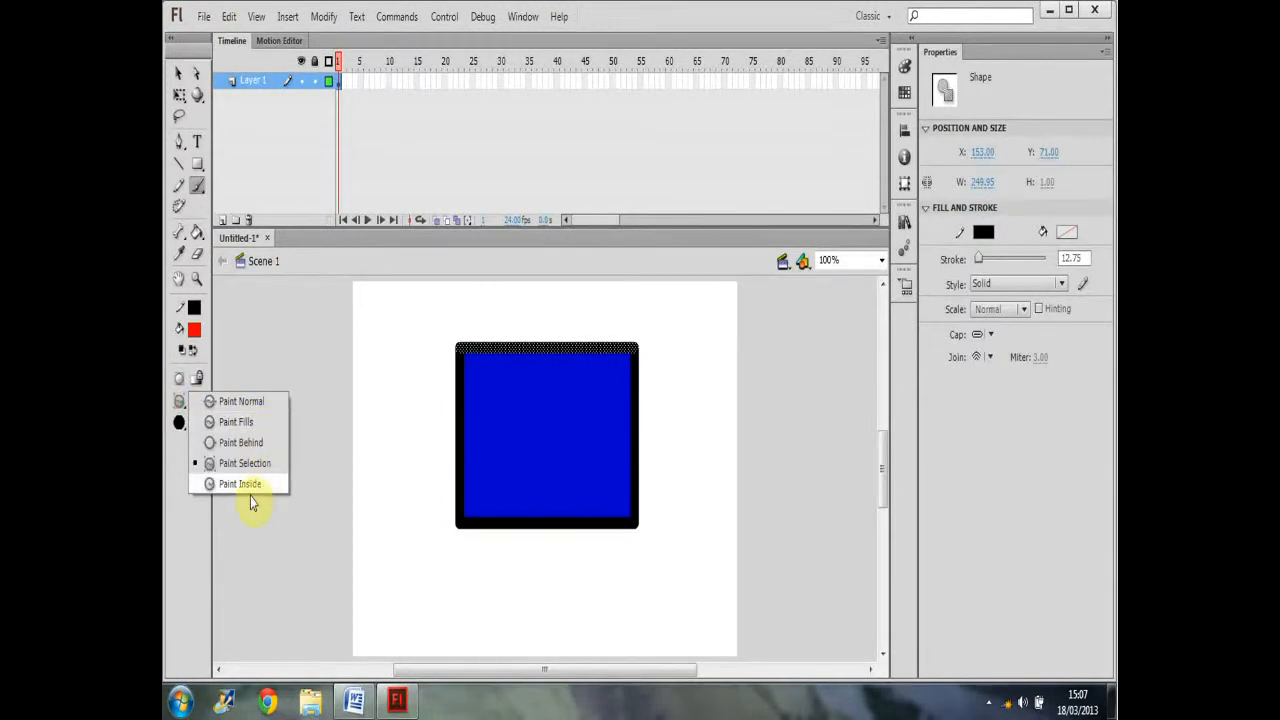
pyautogui.click(250, 486)
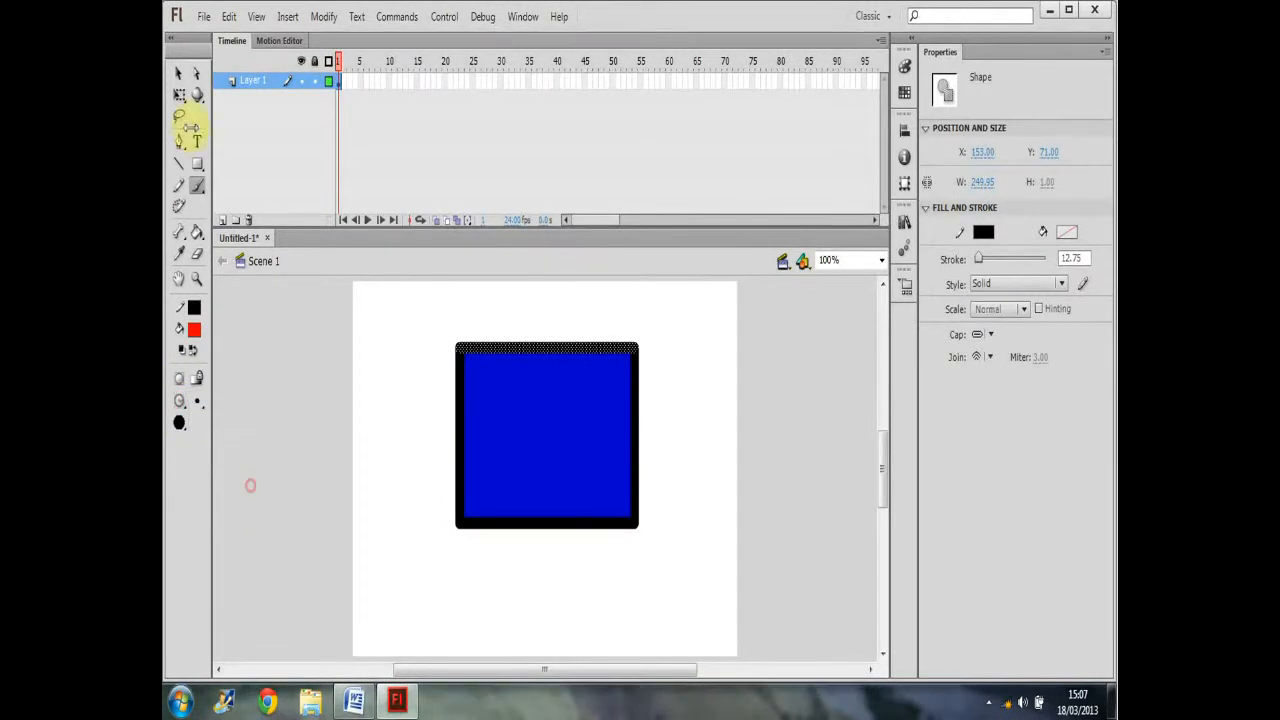
pyautogui.click(197, 187)
pyautogui.moveTo(524, 422)
pyautogui.mouseDown()
pyautogui.moveTo(603, 451)
pyautogui.moveTo(566, 474)
pyautogui.moveTo(326, 477)
pyautogui.moveTo(303, 445)
pyautogui.mouseUp()
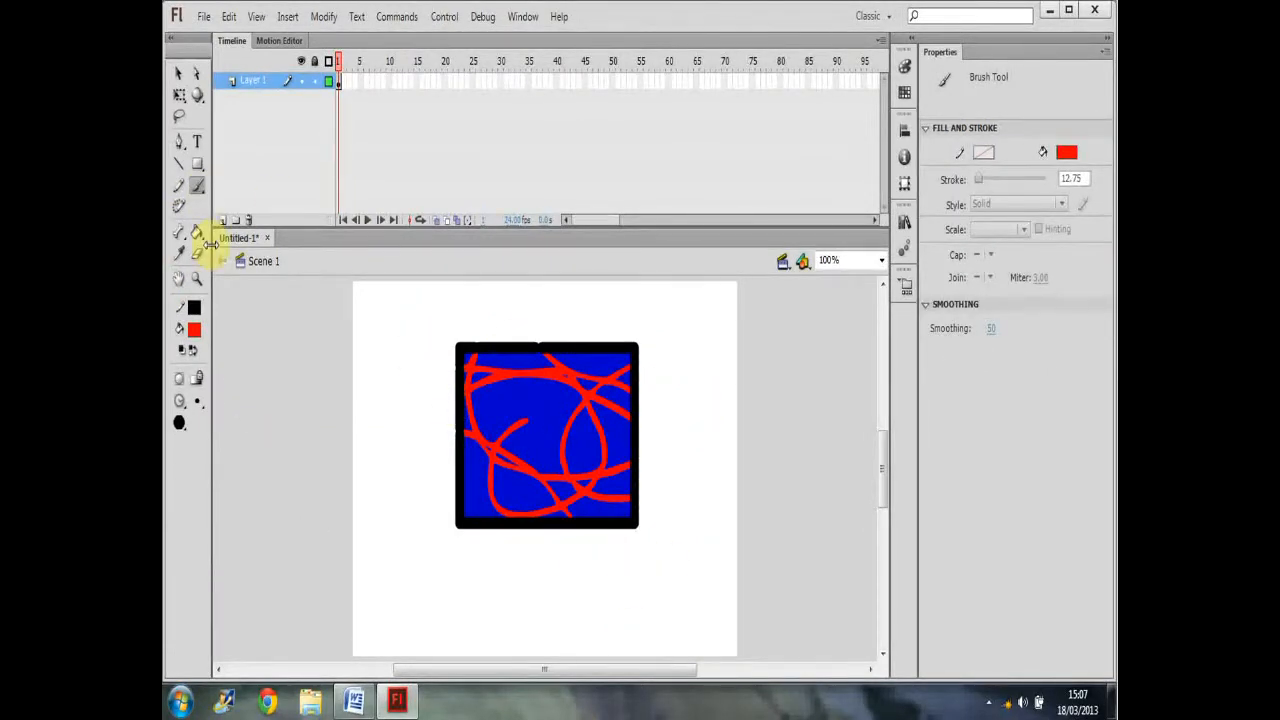
pyautogui.hotkey('ctrl', 'z')
# Step: Draw a red oval with a thick black outline overlapping the square's lower-left corner using the Oval tool
pyautogui.click(197, 164)
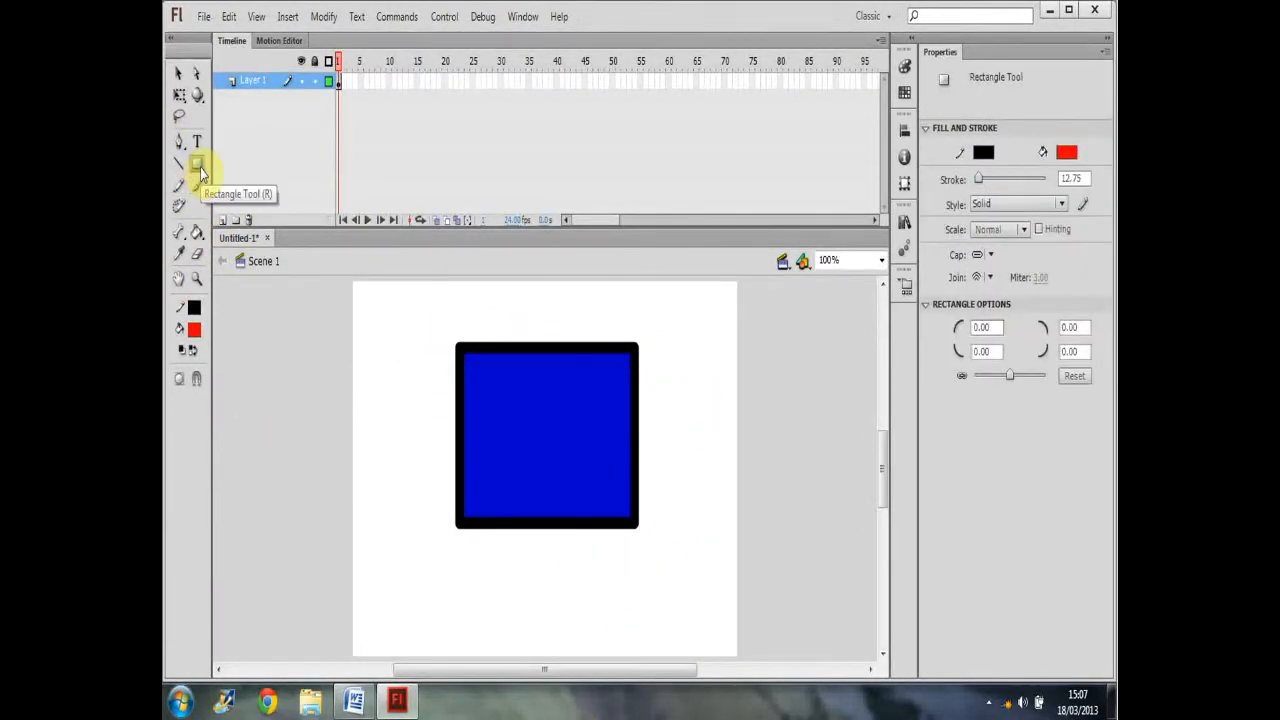
pyautogui.click(198, 166)
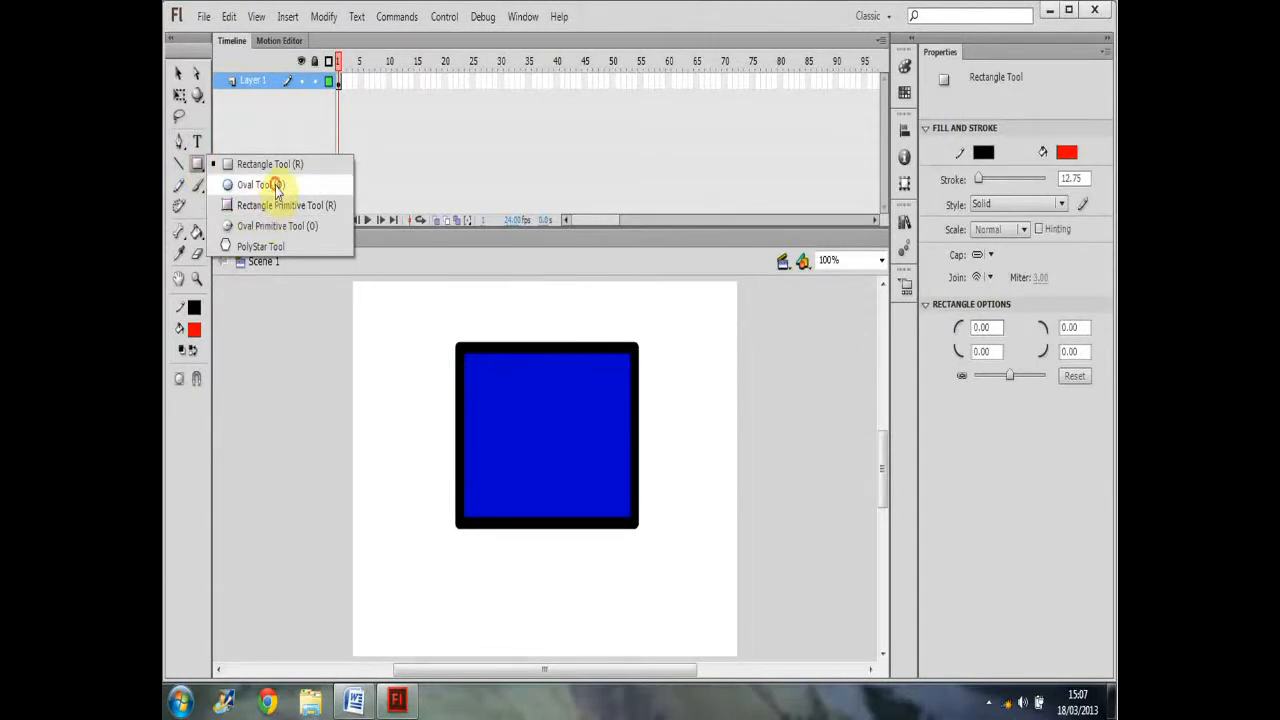
pyautogui.click(240, 184)
pyautogui.moveTo(414, 429)
pyautogui.mouseDown()
pyautogui.moveTo(503, 591)
pyautogui.moveTo(533, 614)
pyautogui.mouseUp()
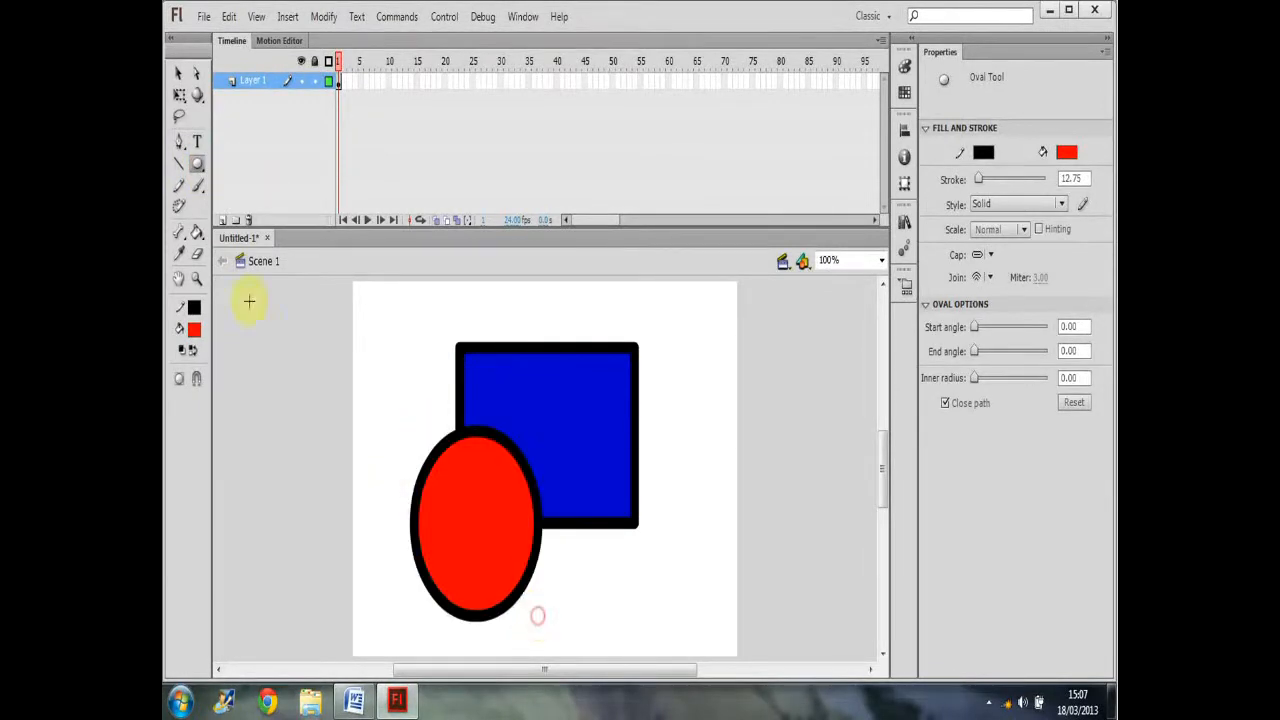
# Step: Set the fill colour to green, paint trial brush strokes starting inside the oval and inside the square, and undo them
pyautogui.click(194, 330)
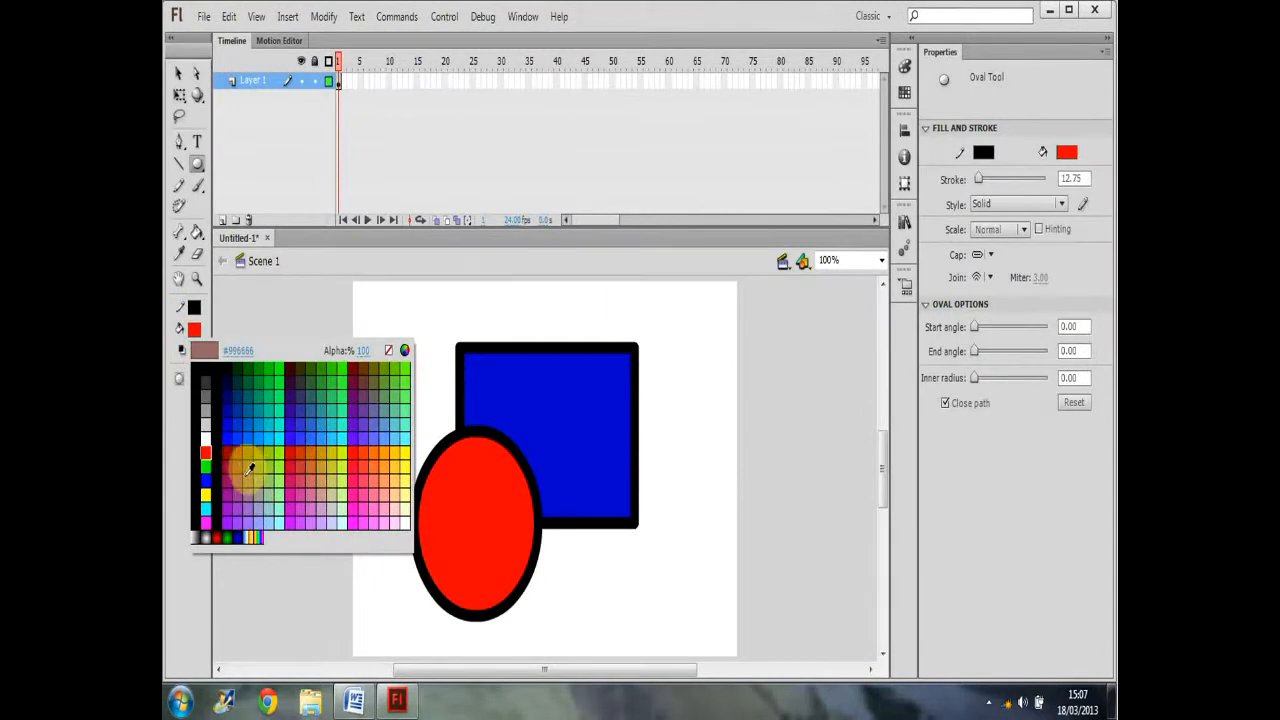
pyautogui.click(205, 466)
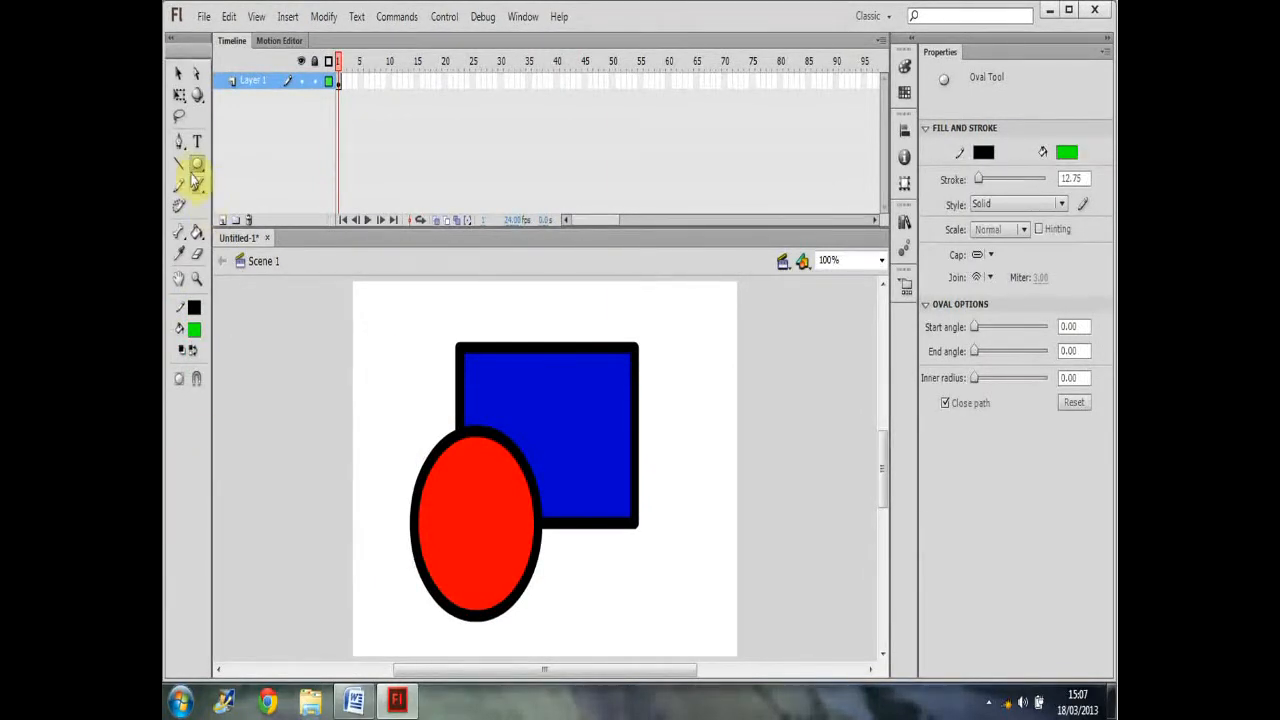
pyautogui.click(197, 186)
pyautogui.moveTo(445, 512)
pyautogui.mouseDown()
pyautogui.moveTo(501, 523)
pyautogui.moveTo(480, 513)
pyautogui.moveTo(516, 486)
pyautogui.moveTo(482, 450)
pyautogui.moveTo(487, 419)
pyautogui.moveTo(502, 411)
pyautogui.moveTo(536, 437)
pyautogui.moveTo(593, 414)
pyautogui.moveTo(517, 403)
pyautogui.moveTo(499, 507)
pyautogui.mouseUp()
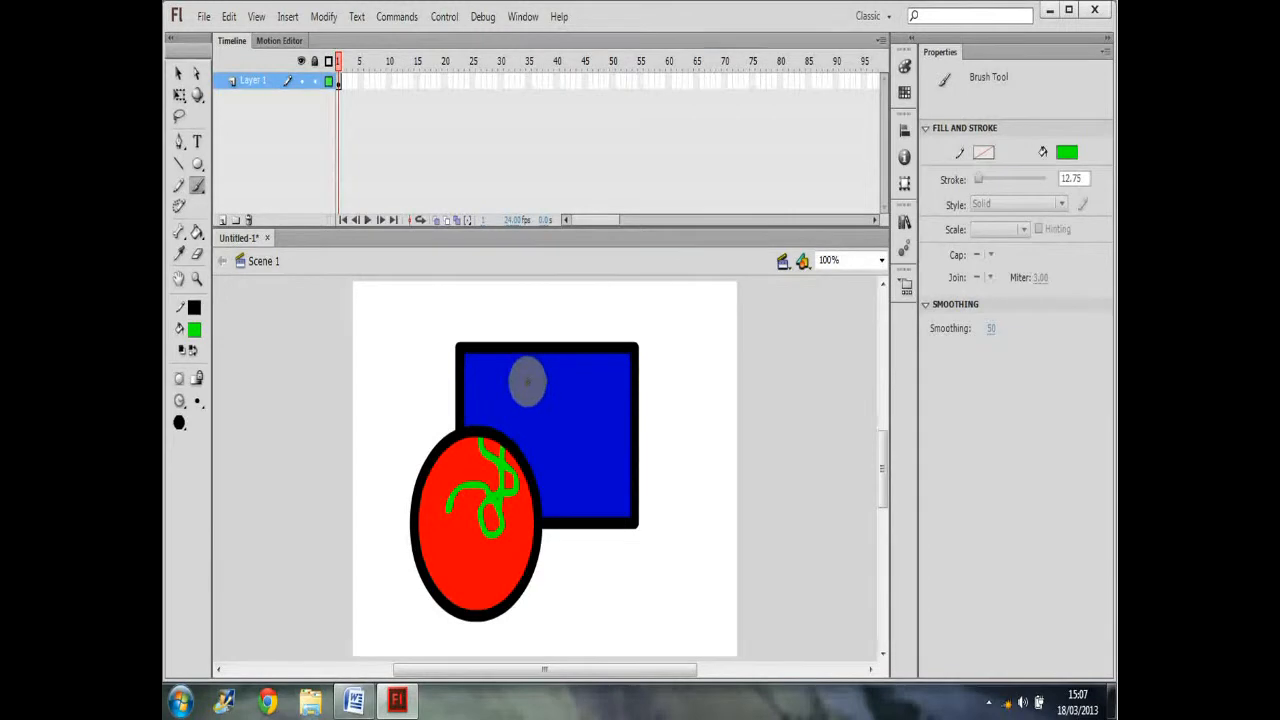
pyautogui.moveTo(512, 390)
pyautogui.mouseDown()
pyautogui.moveTo(606, 439)
pyautogui.moveTo(585, 497)
pyautogui.moveTo(571, 364)
pyautogui.moveTo(517, 378)
pyautogui.moveTo(471, 558)
pyautogui.moveTo(531, 609)
pyautogui.moveTo(558, 566)
pyautogui.moveTo(418, 537)
pyautogui.moveTo(397, 466)
pyautogui.moveTo(425, 356)
pyautogui.moveTo(481, 399)
pyautogui.moveTo(554, 339)
pyautogui.moveTo(476, 298)
pyautogui.moveTo(390, 435)
pyautogui.moveTo(411, 496)
pyautogui.moveTo(610, 578)
pyautogui.moveTo(637, 605)
pyautogui.moveTo(703, 529)
pyautogui.mouseUp()
pyautogui.hotkey('ctrl', 'z')
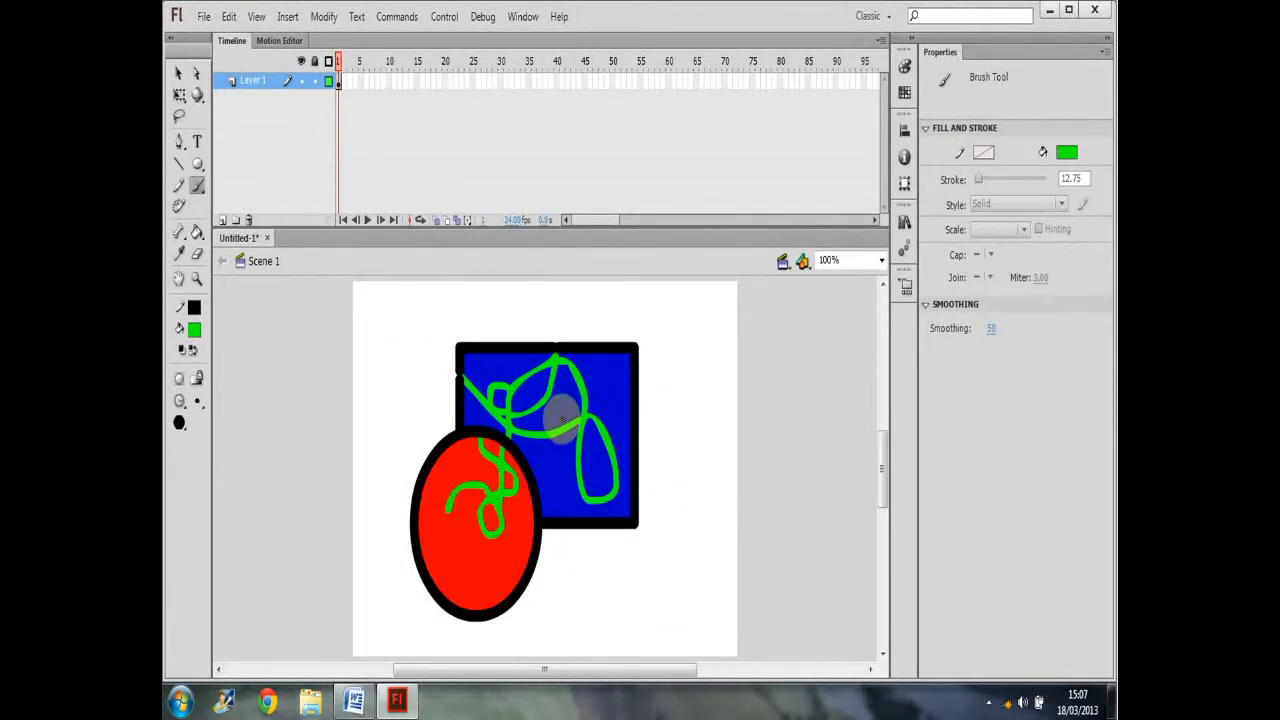
pyautogui.hotkey('ctrl', 'z')
pyautogui.hotkey('ctrl', 'z')
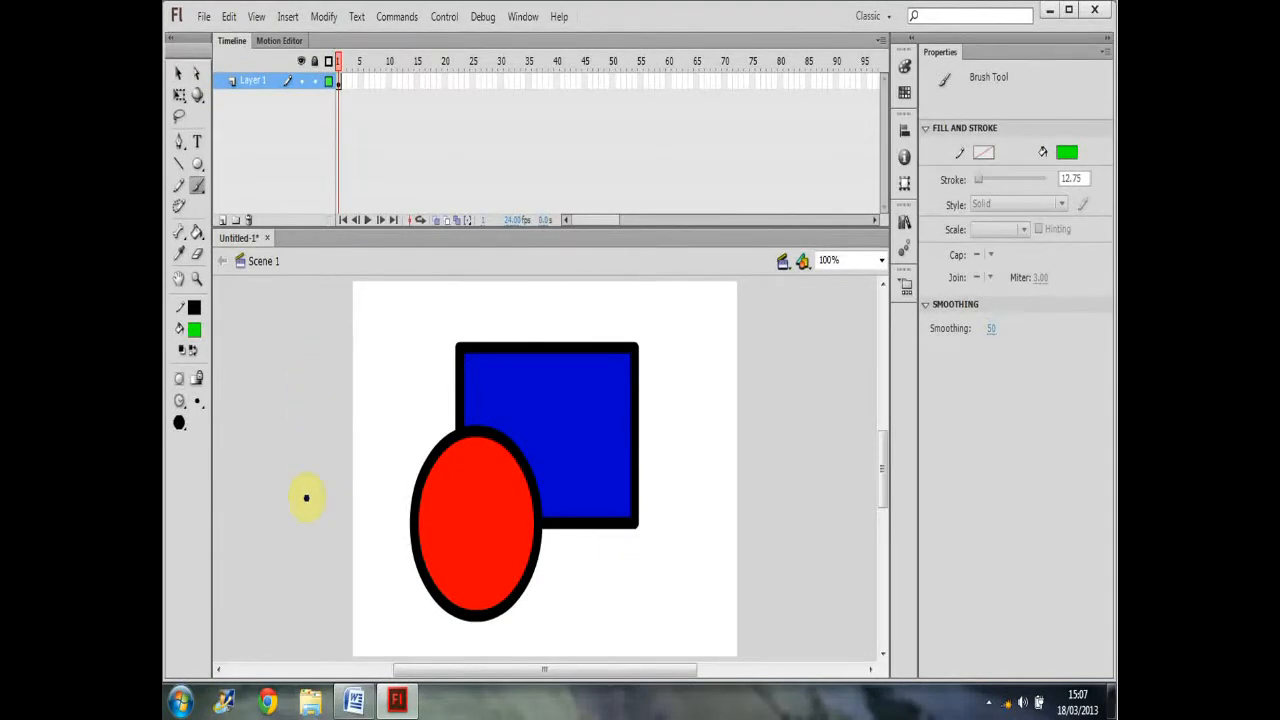
# Step: Set the Pencil tool to Smooth mode, draw a trial wavy line beside the square, and undo it
pyautogui.click(197, 188)
pyautogui.click(178, 183)
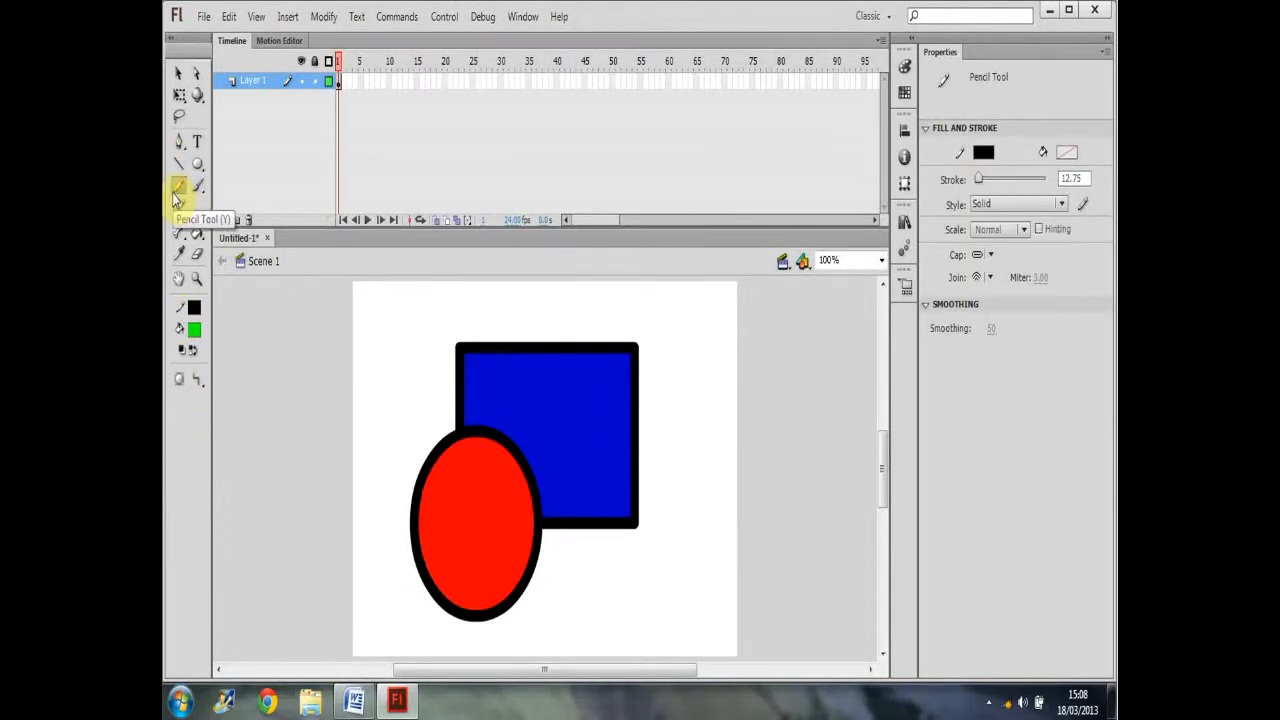
pyautogui.click(196, 381)
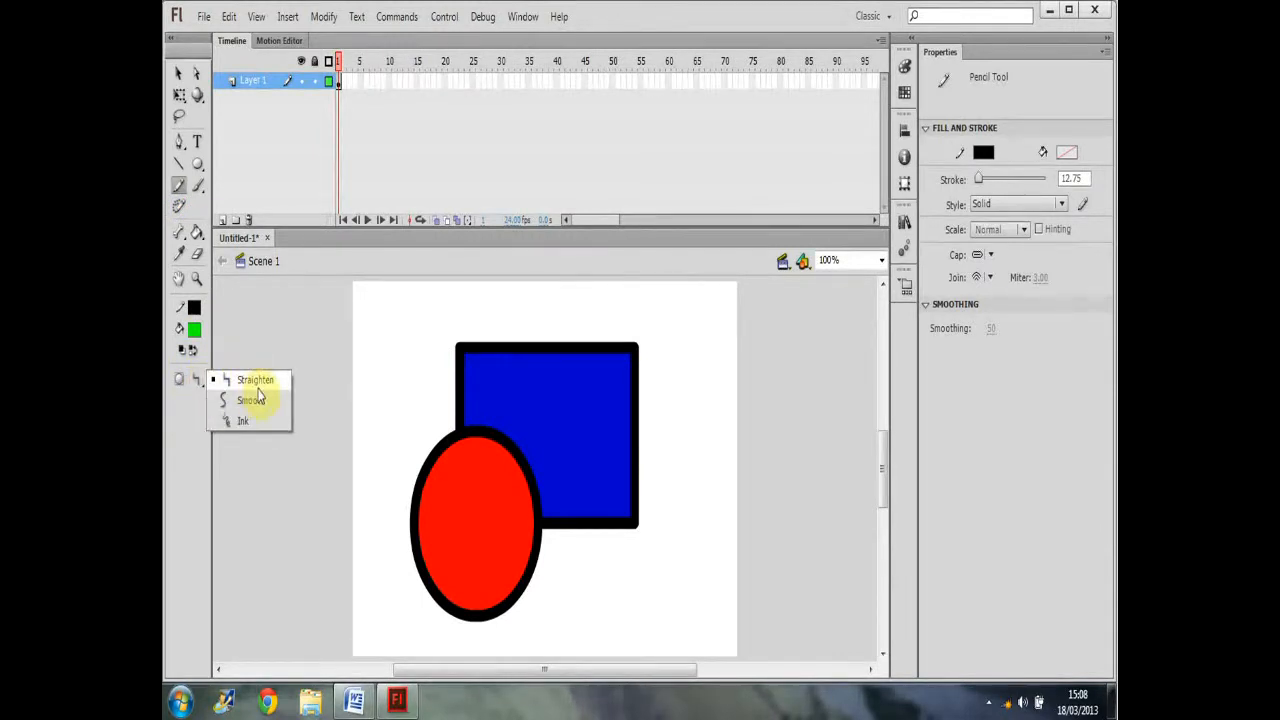
pyautogui.click(252, 400)
pyautogui.moveTo(377, 306)
pyautogui.mouseDown()
pyautogui.moveTo(390, 388)
pyautogui.moveTo(371, 487)
pyautogui.mouseUp()
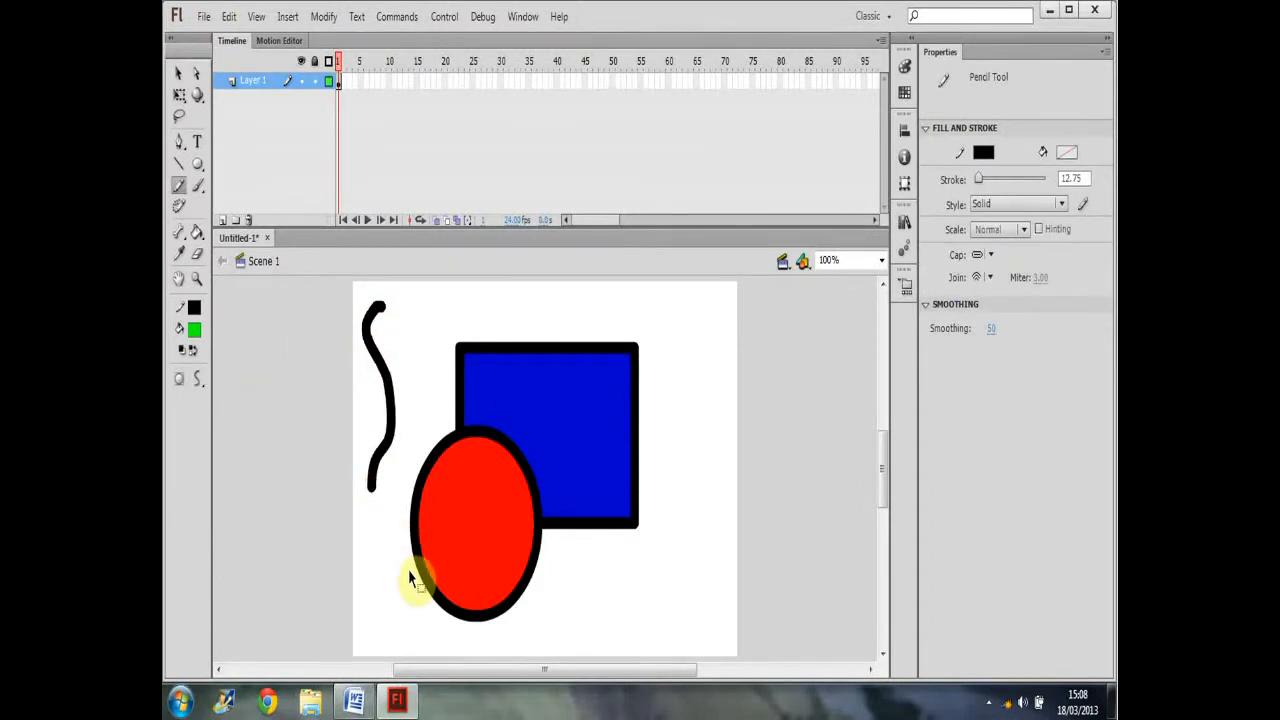
pyautogui.hotkey('ctrl', 'z')
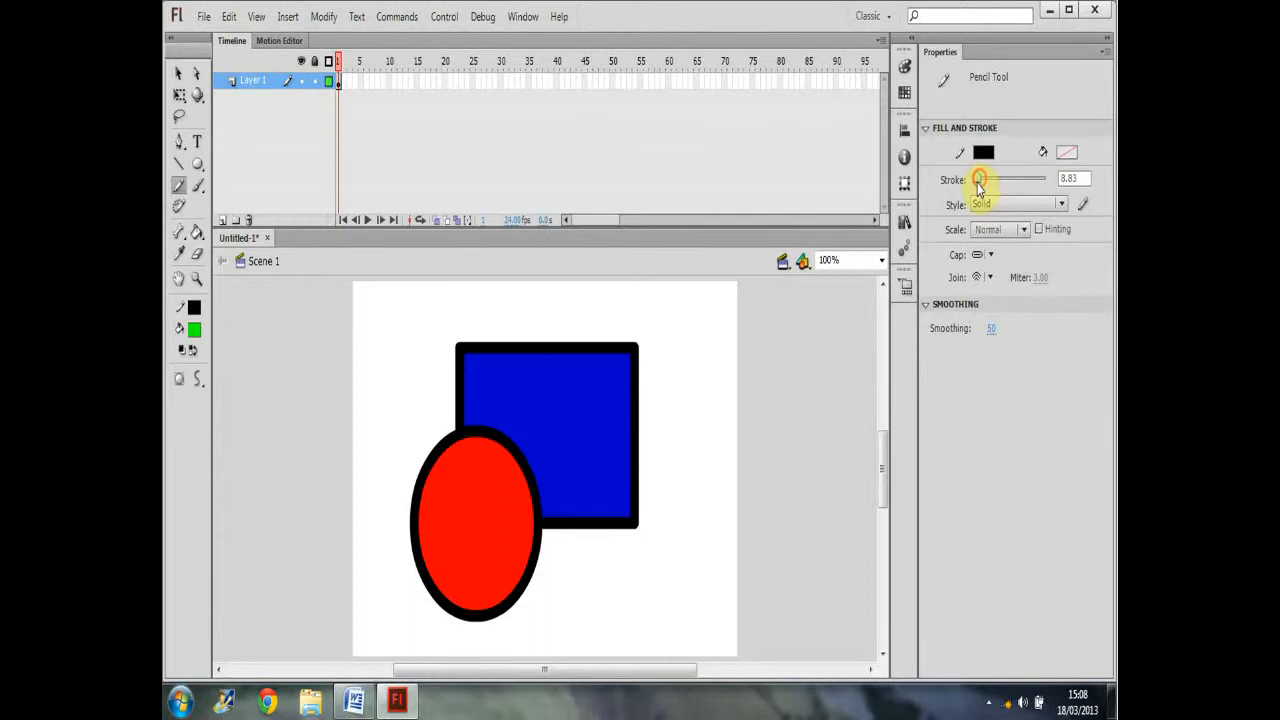
# Step: Reduce the pencil stroke size to 2.95 and delete the square and the oval from the stage
pyautogui.moveTo(979, 191); pyautogui.dragTo(977, 191)
pyautogui.press('v')
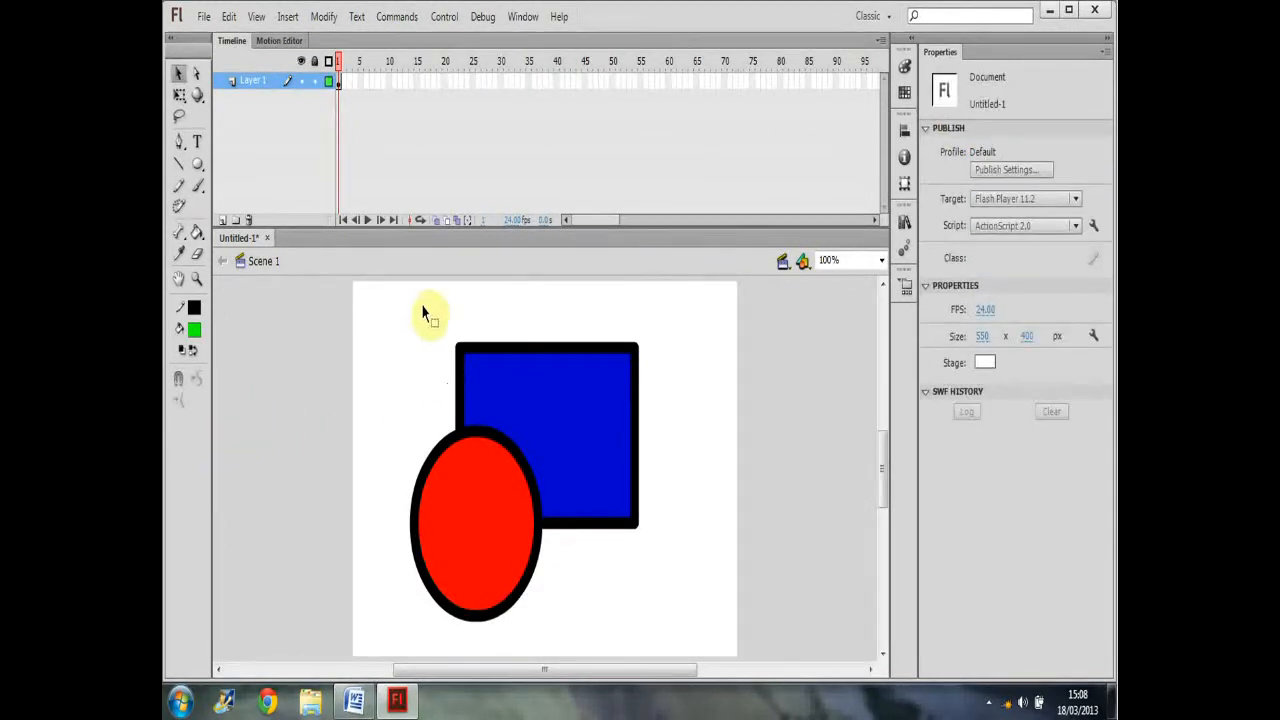
pyautogui.moveTo(344, 312)
pyautogui.mouseDown()
pyautogui.moveTo(737, 694)
pyautogui.moveTo(720, 638)
pyautogui.mouseUp()
pyautogui.press('Delete')
# Step: Draw one wavy pencil line in Smooth mode, and two more beside it in Ink mode
pyautogui.click(181, 189)
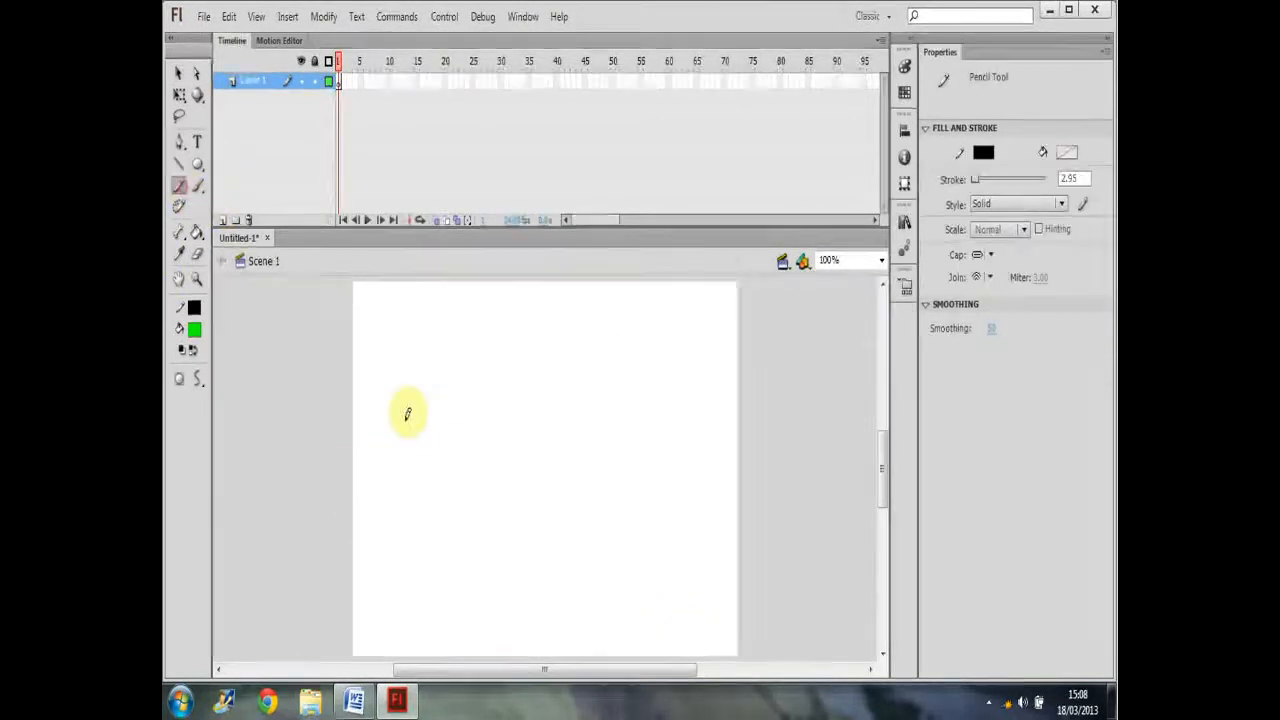
pyautogui.moveTo(429, 322)
pyautogui.mouseDown()
pyautogui.moveTo(407, 359)
pyautogui.moveTo(430, 489)
pyautogui.moveTo(401, 535)
pyautogui.mouseUp()
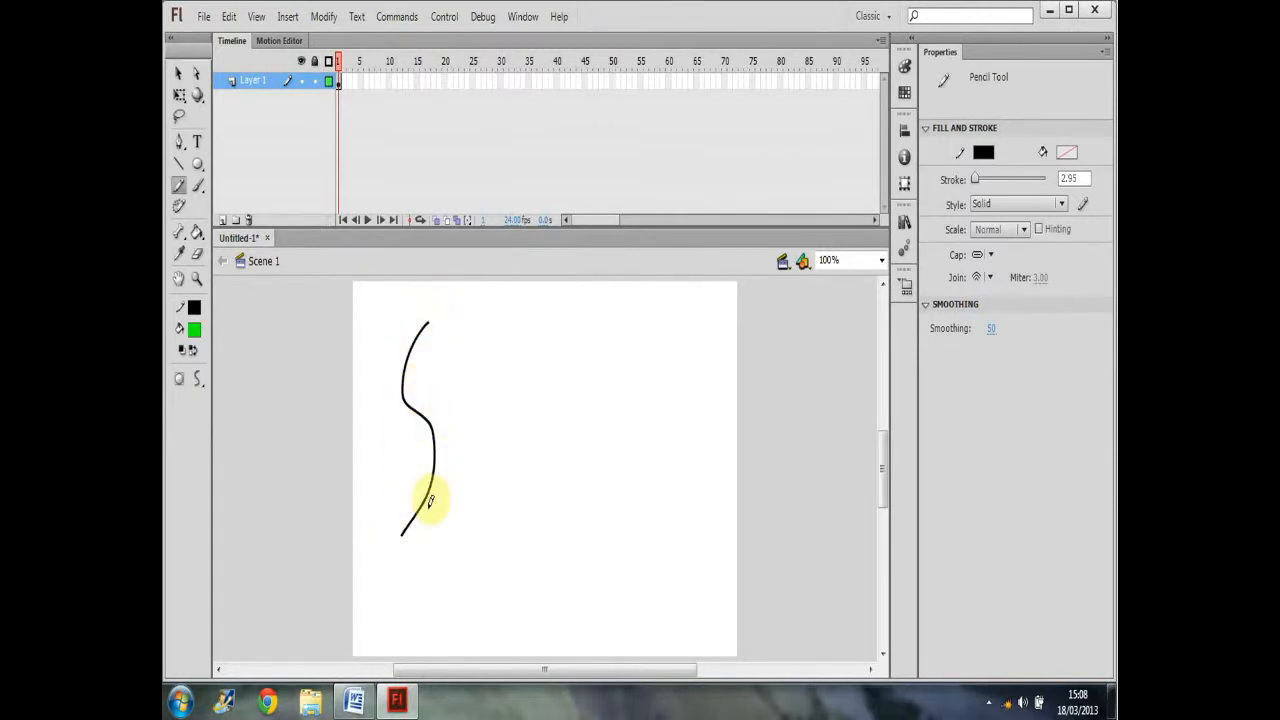
pyautogui.click(199, 382)
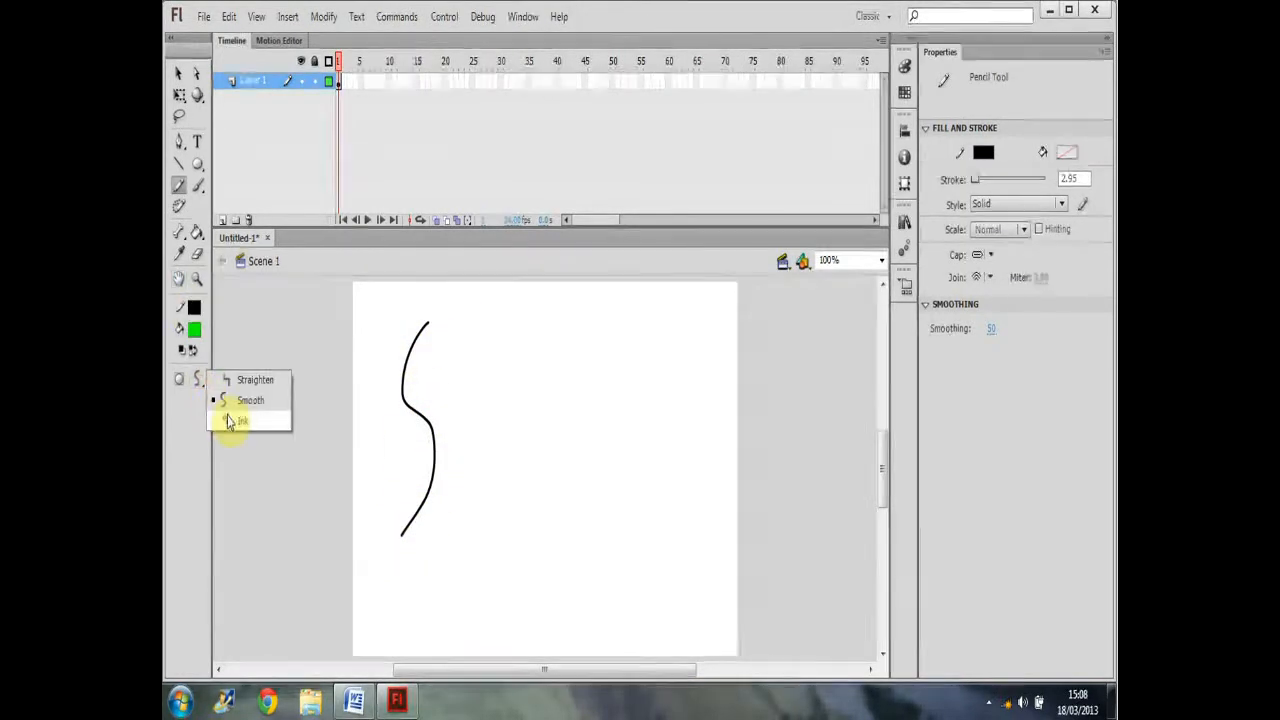
pyautogui.click(229, 420)
pyautogui.moveTo(513, 316)
pyautogui.mouseDown()
pyautogui.moveTo(482, 347)
pyautogui.moveTo(508, 531)
pyautogui.moveTo(473, 583)
pyautogui.mouseUp()
pyautogui.moveTo(563, 317)
pyautogui.mouseDown()
pyautogui.moveTo(506, 415)
pyautogui.moveTo(526, 595)
pyautogui.mouseUp()
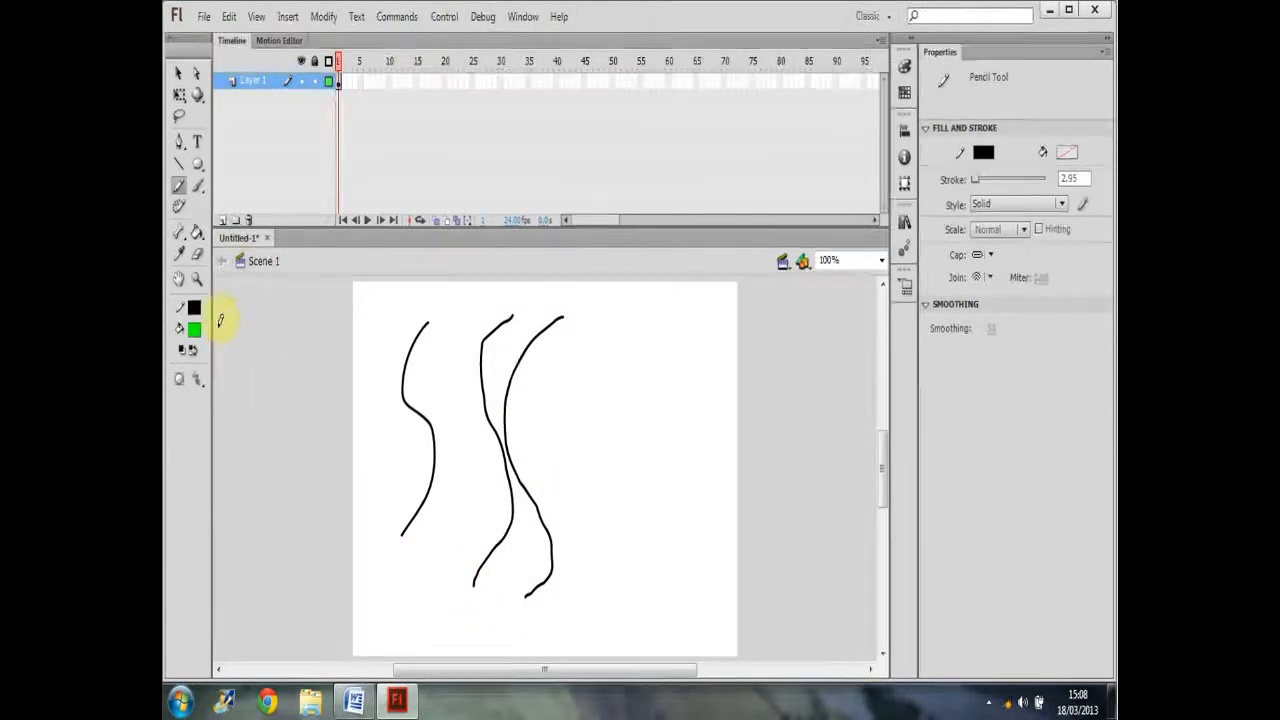
# Step: Set the pencil to Straighten mode and draw a long curving line to the right of the other lines
pyautogui.click(201, 384)
pyautogui.click(245, 380)
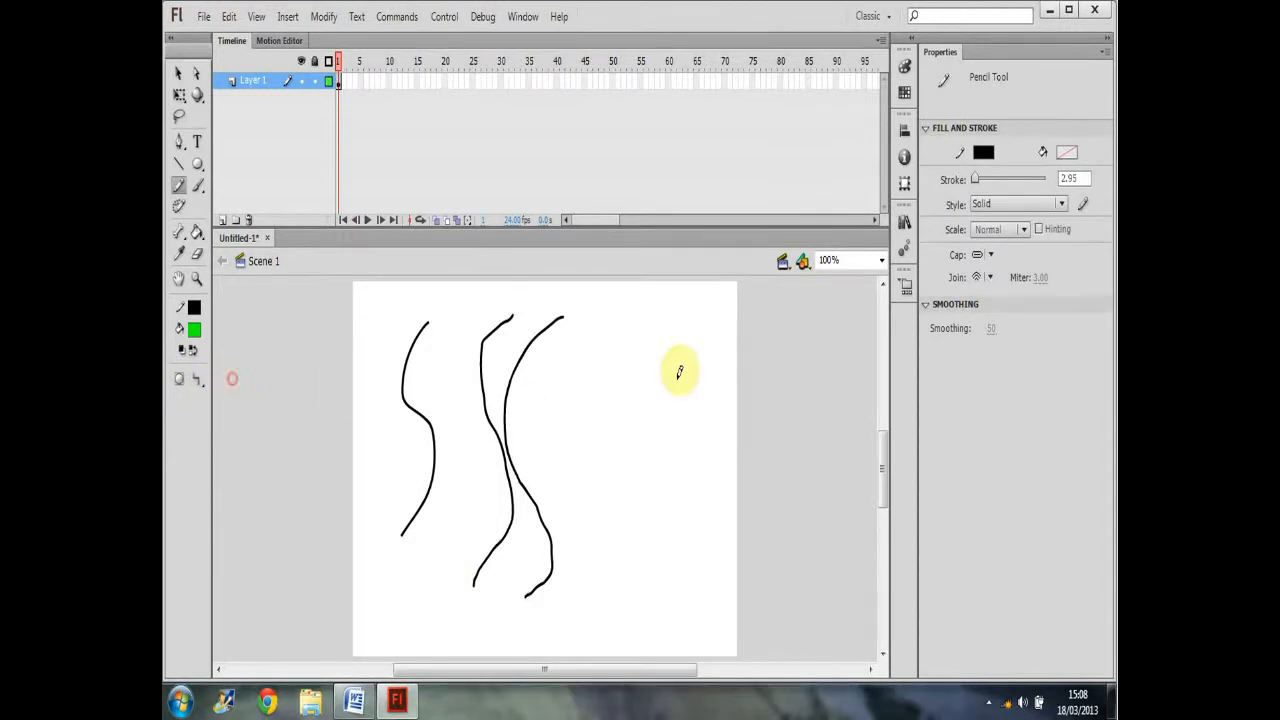
pyautogui.moveTo(648, 343)
pyautogui.mouseDown()
pyautogui.moveTo(686, 523)
pyautogui.moveTo(617, 571)
pyautogui.moveTo(595, 529)
pyautogui.mouseUp()
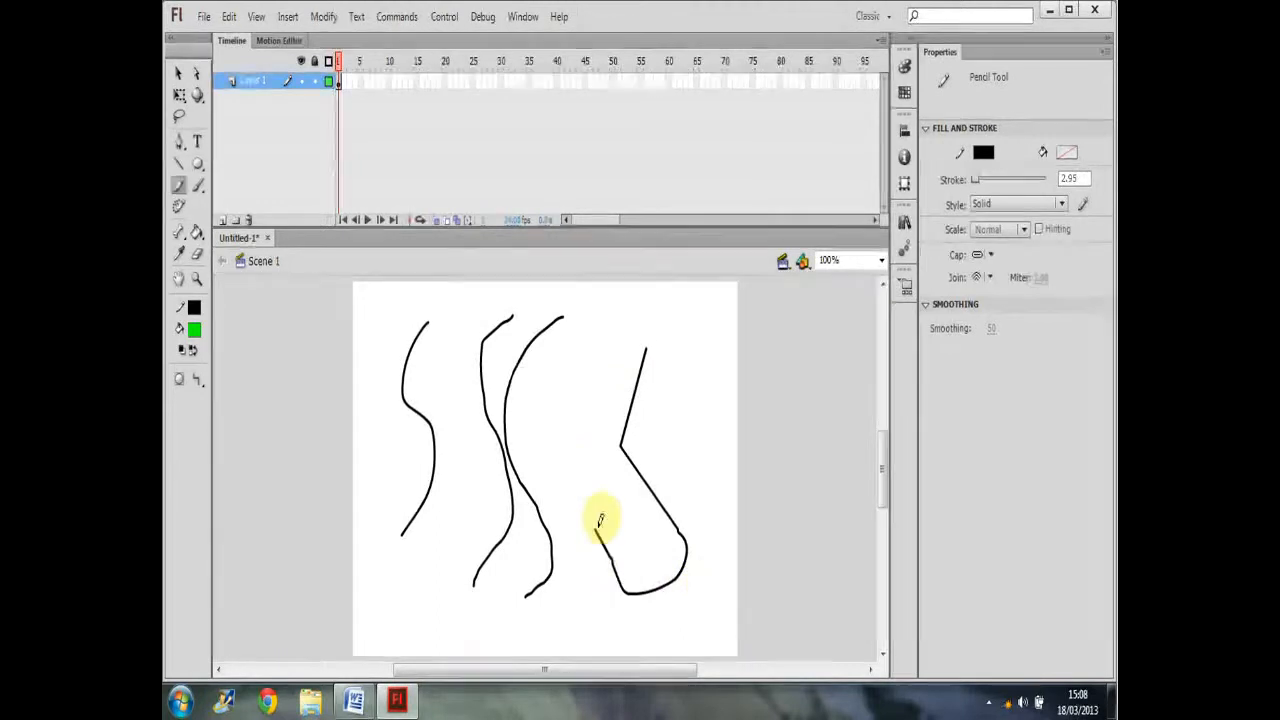
# Step: Select all the pencil lines on the stage and delete them
pyautogui.press('v')
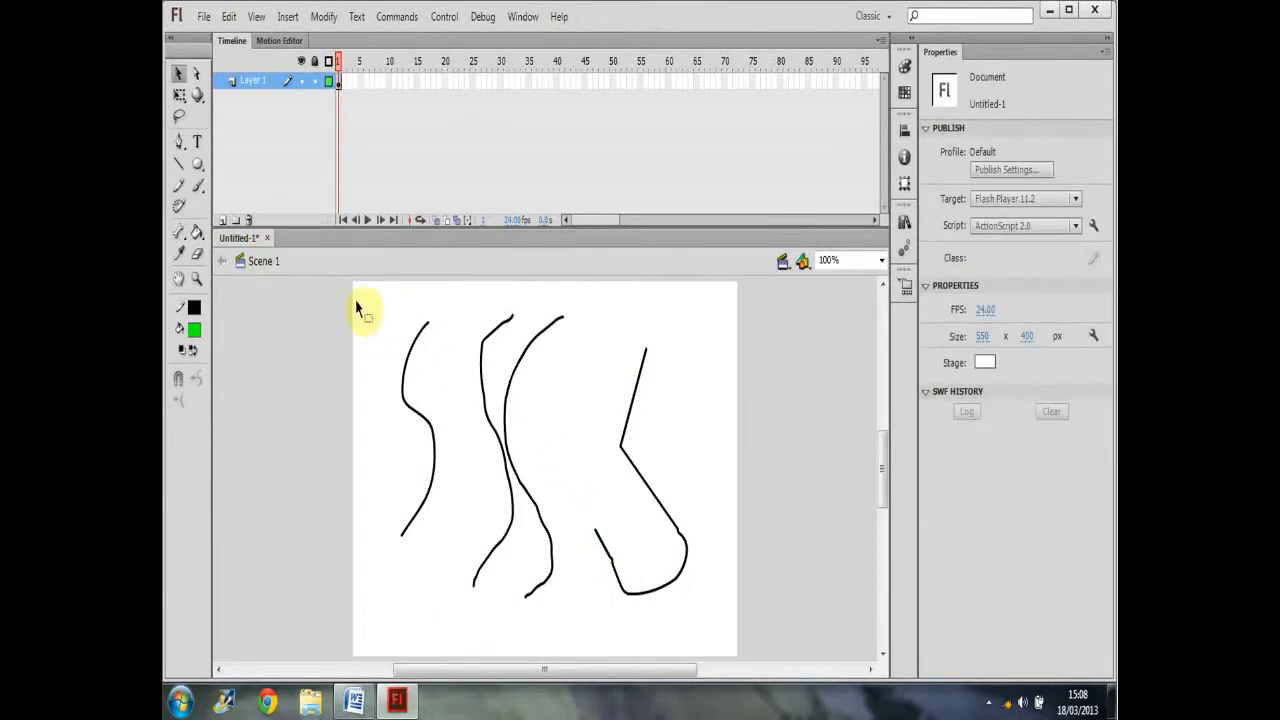
pyautogui.moveTo(350, 287)
pyautogui.mouseDown()
pyautogui.moveTo(737, 677)
pyautogui.moveTo(748, 645)
pyautogui.mouseUp()
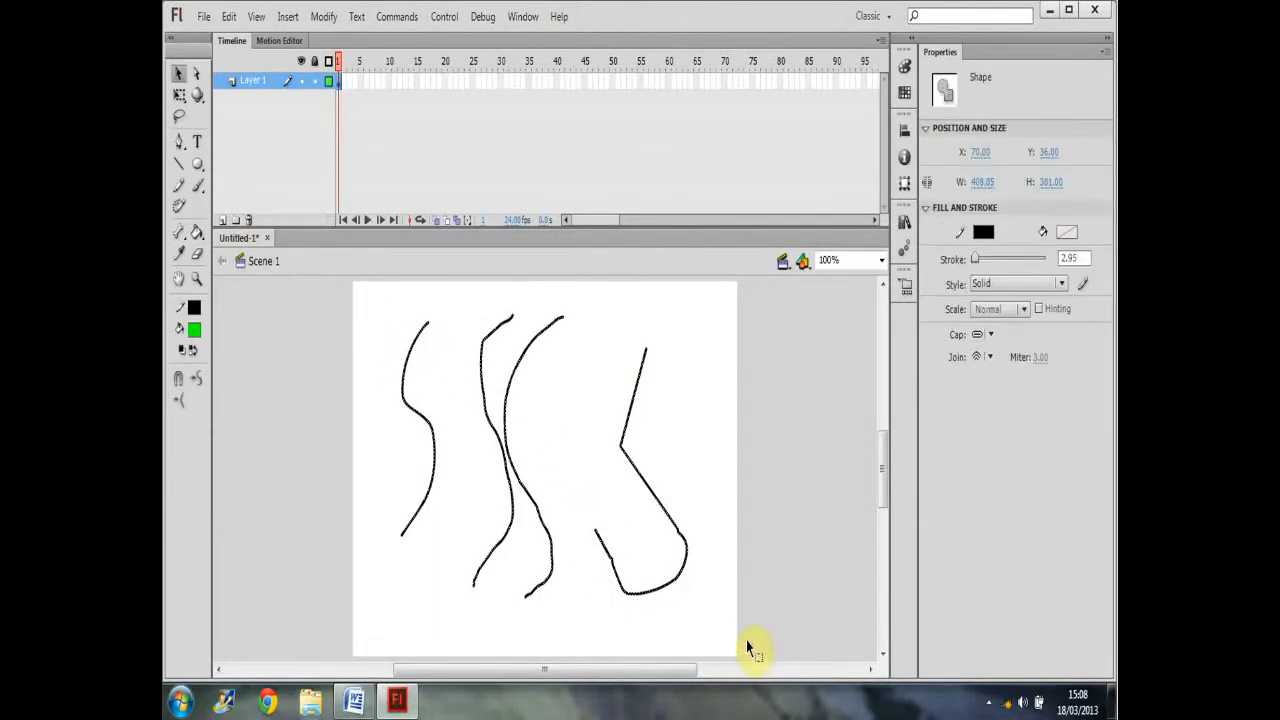
pyautogui.press('Delete')
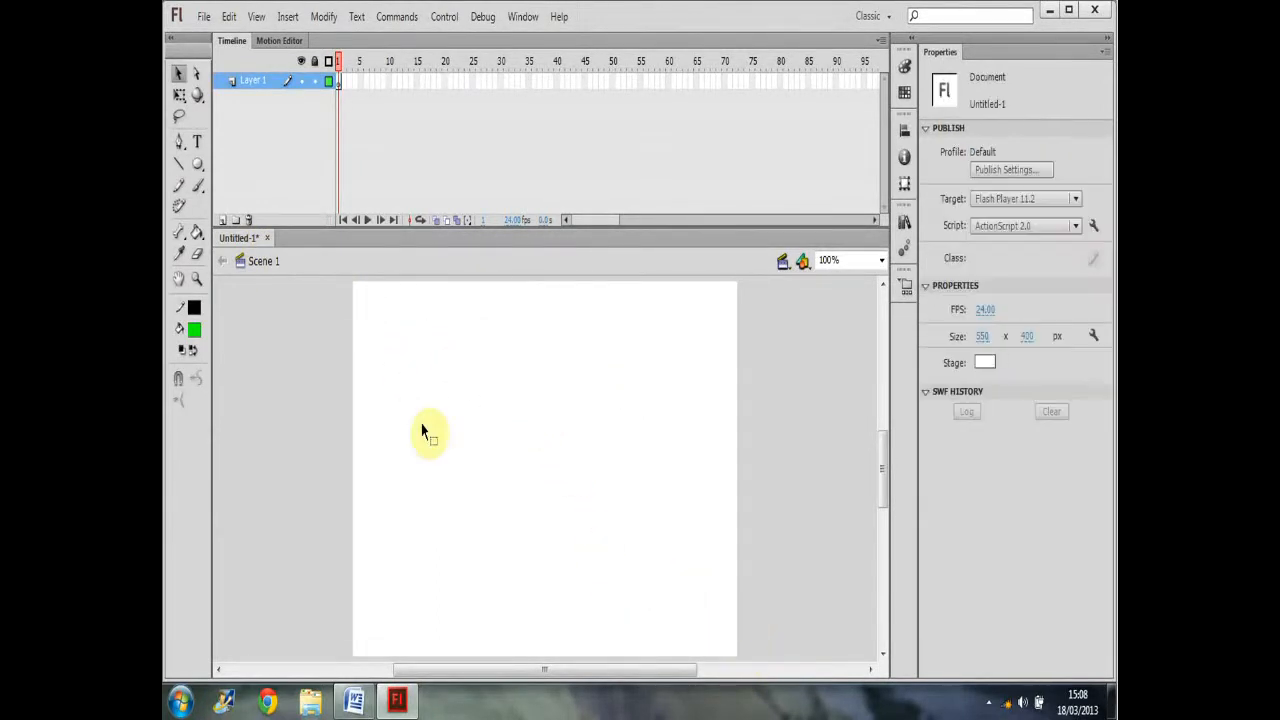
# Step: Draw a green oval with a thin black outline, about 200 by 178 px, near the middle of the stage
pyautogui.click(178, 96)
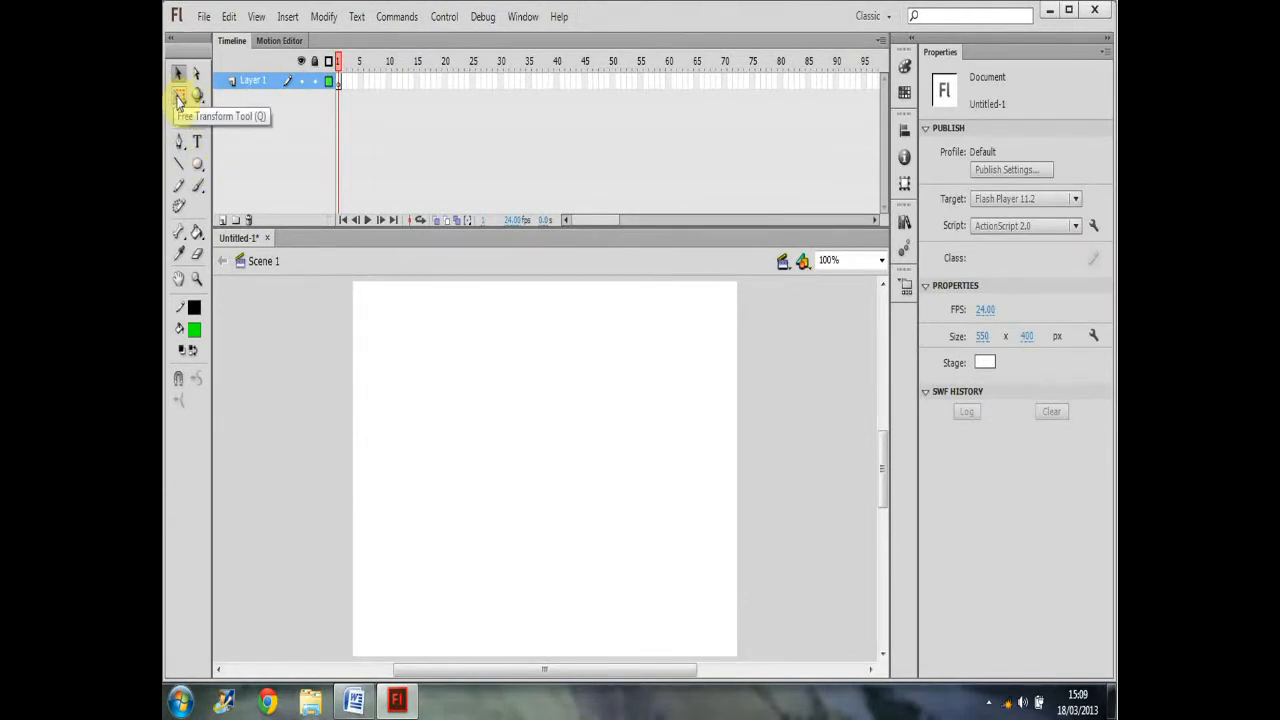
pyautogui.click(177, 102)
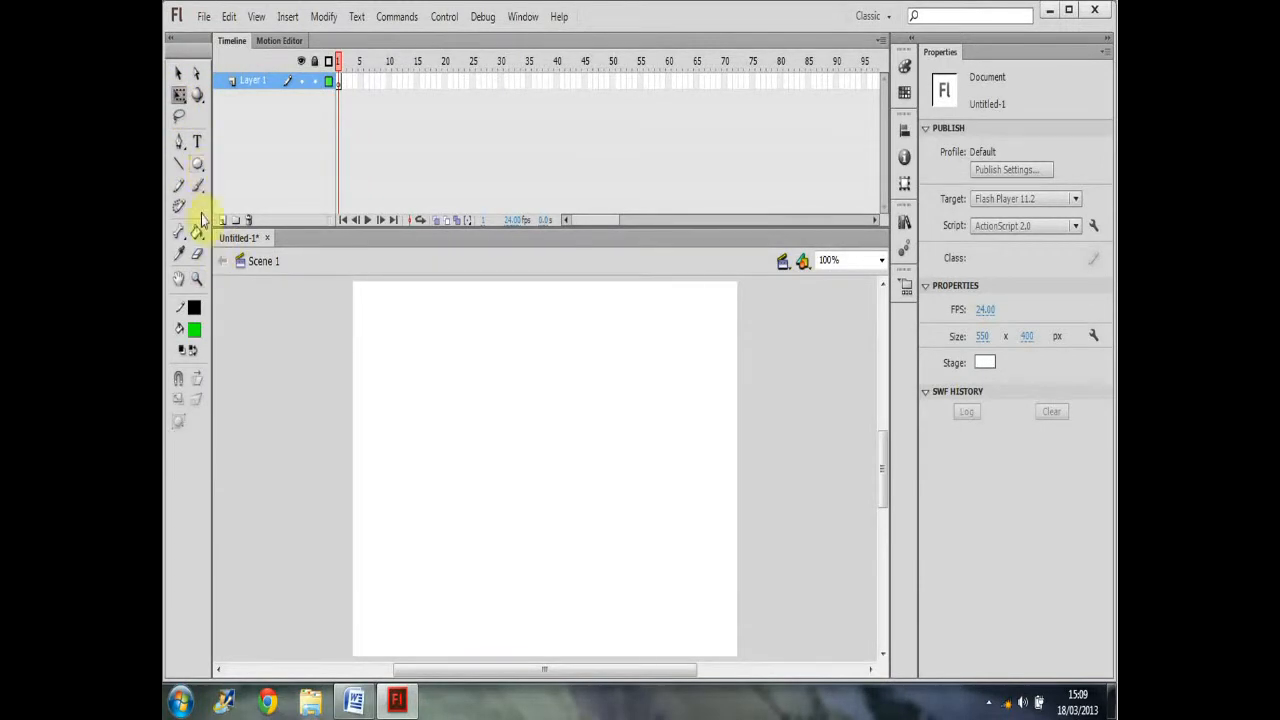
pyautogui.click(197, 163)
pyautogui.moveTo(482, 376); pyautogui.dragTo(622, 545)
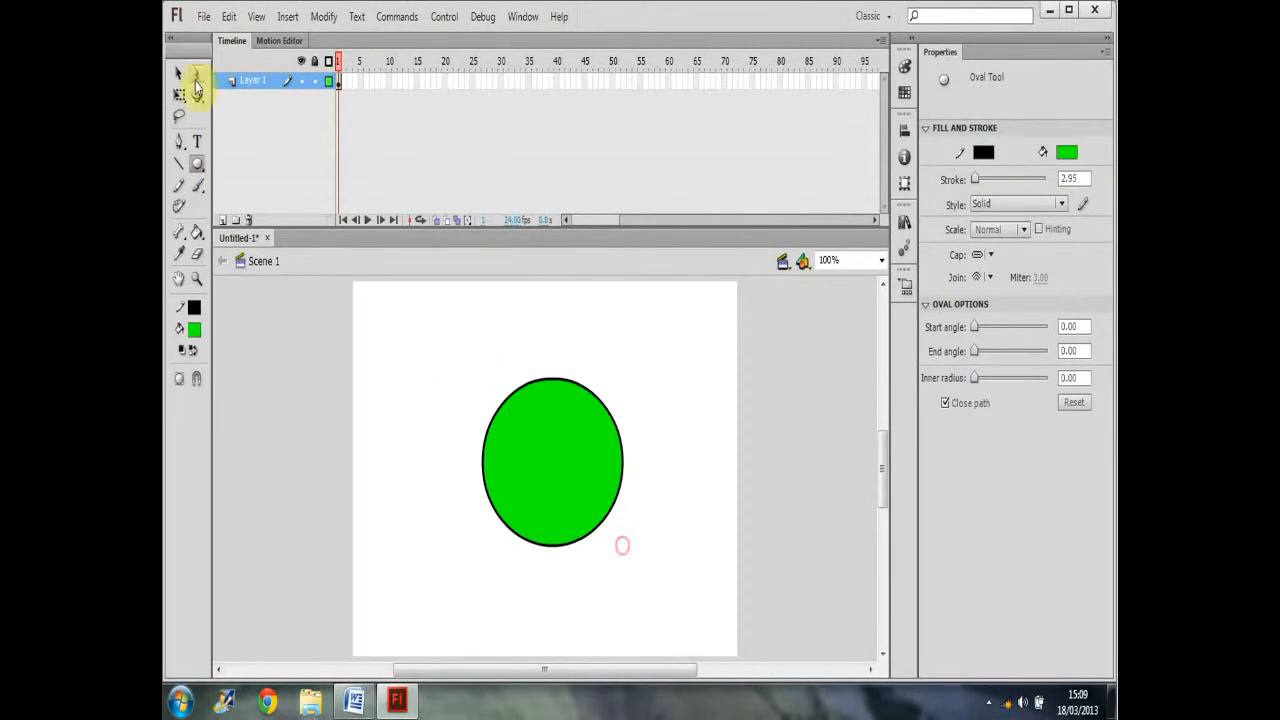
# Step: Warp the green oval with the Free Transform tool's Envelope option, pulling both upper sides inward and bending the right side into a point
pyautogui.click(178, 95)
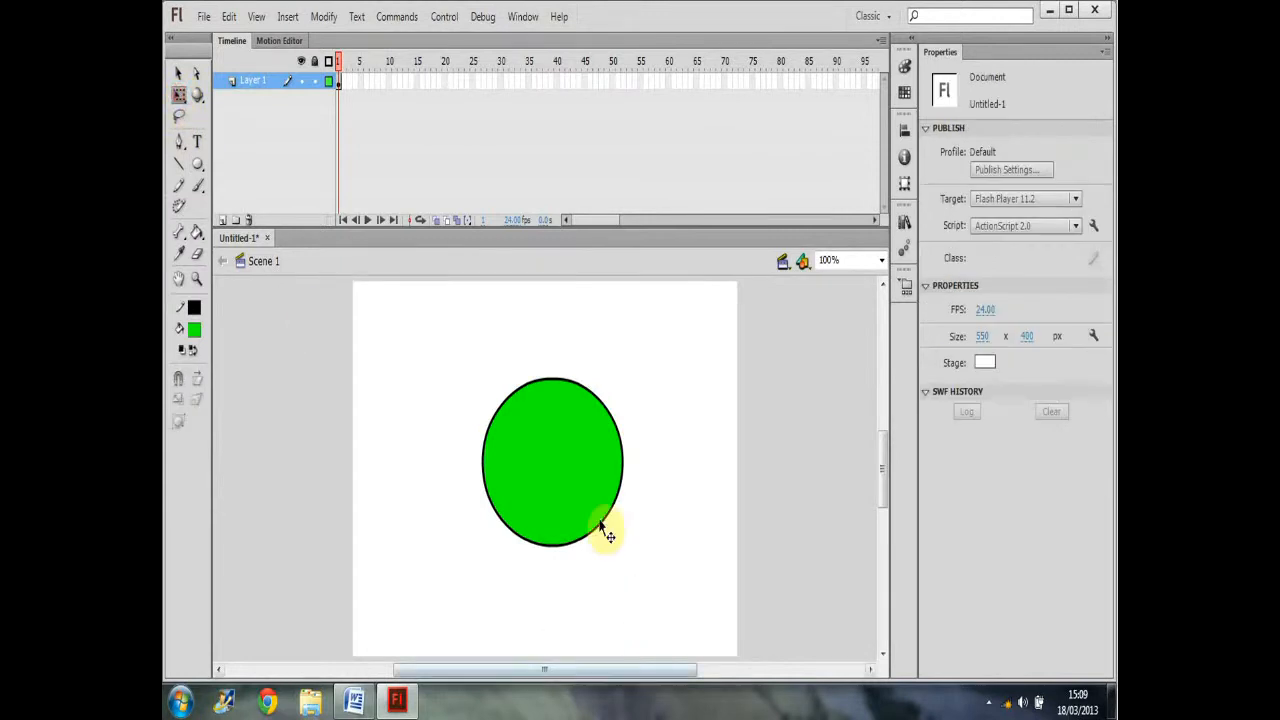
pyautogui.click(560, 463)
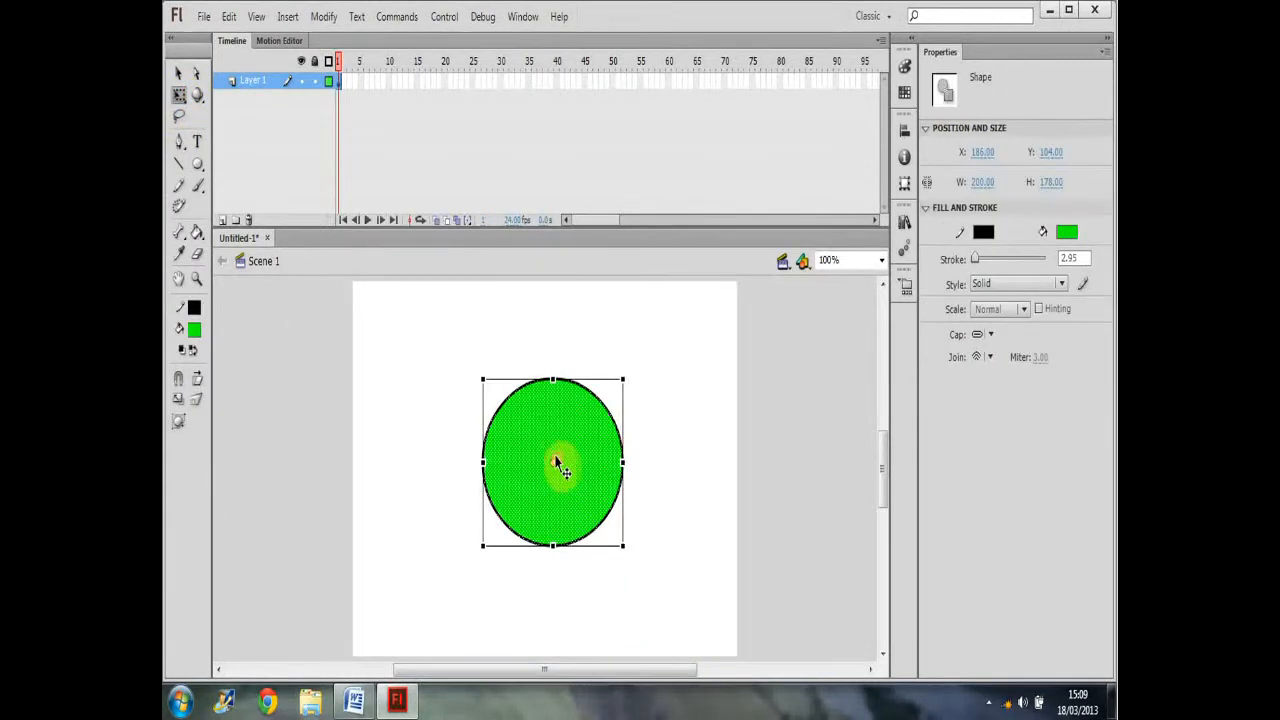
pyautogui.click(178, 428)
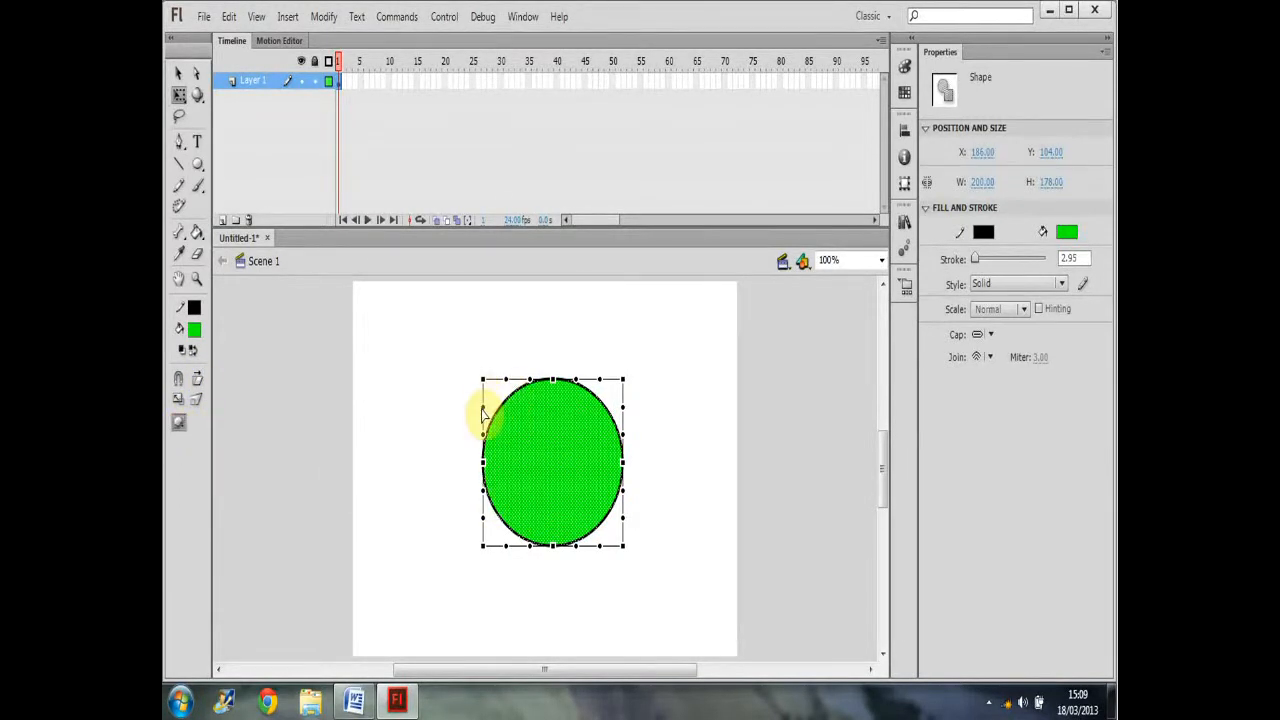
pyautogui.moveTo(482, 410); pyautogui.dragTo(531, 418)
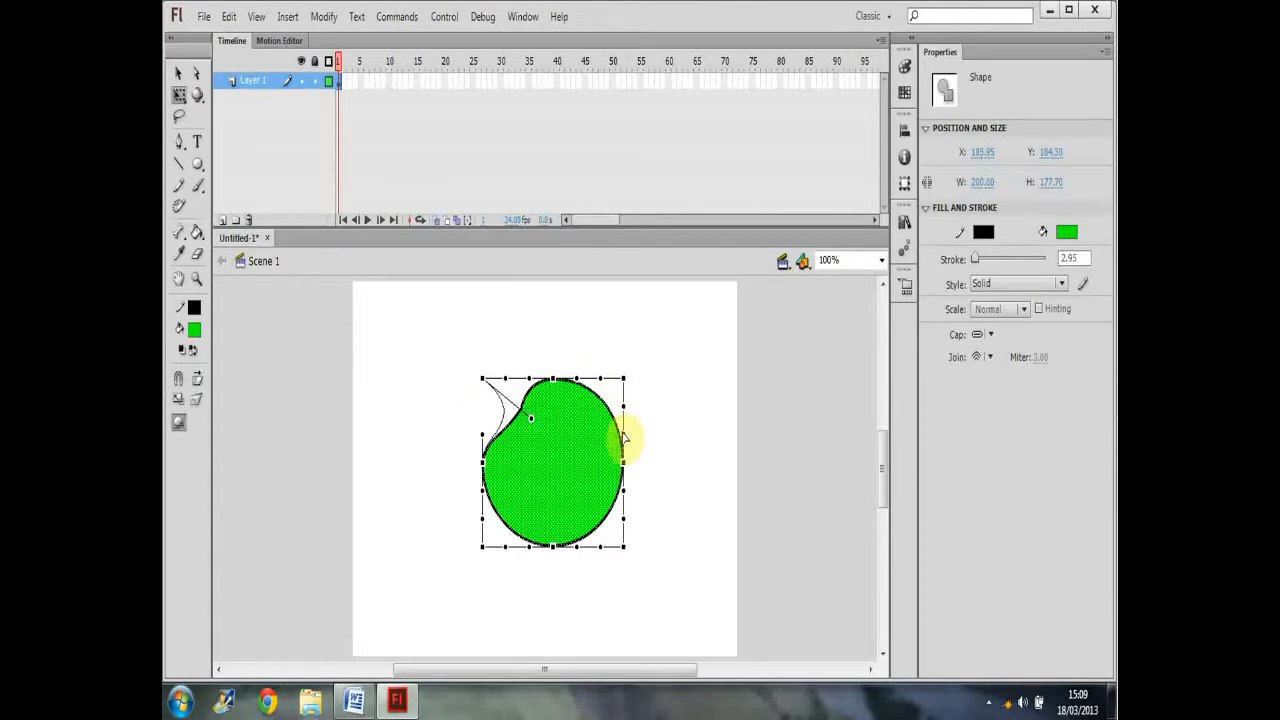
pyautogui.moveTo(623, 437); pyautogui.dragTo(575, 438)
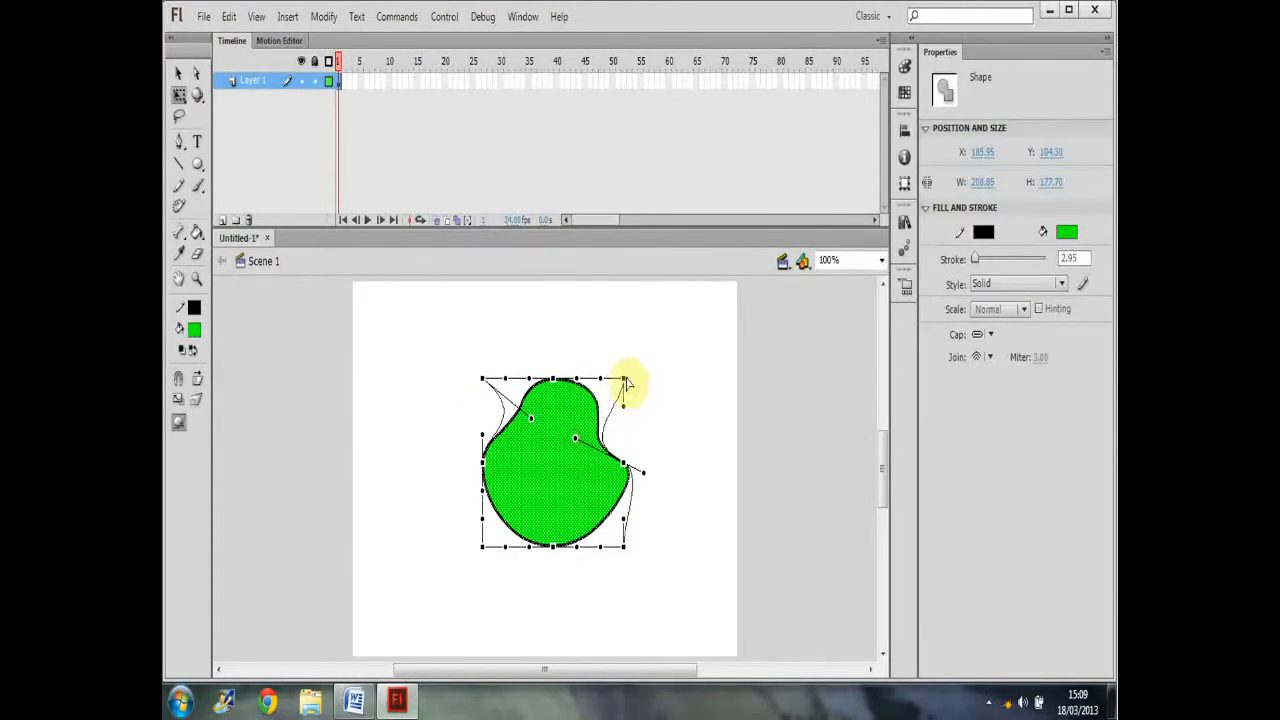
pyautogui.moveTo(623, 381); pyautogui.dragTo(567, 404)
pyautogui.moveTo(646, 480); pyautogui.dragTo(651, 434)
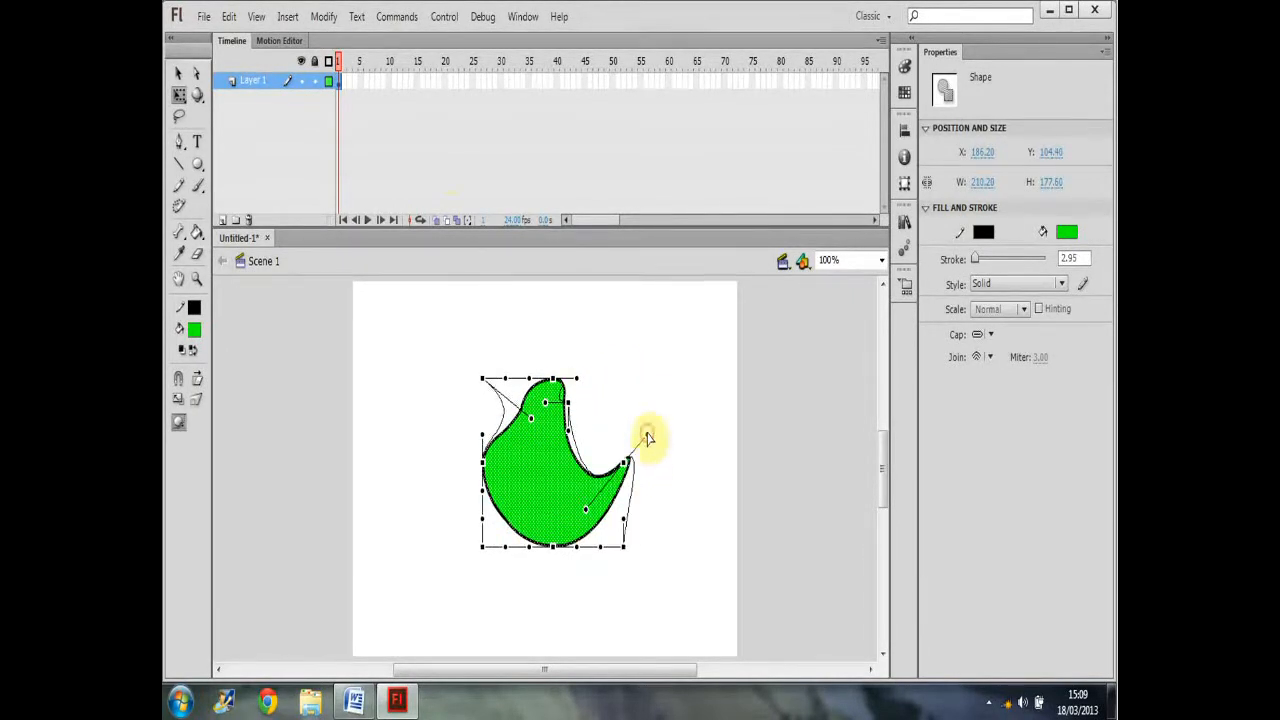
# Step: Distort the green shape by moving its upper-right corner outward and its upper-left and lower-right corners inward
pyautogui.click(199, 404)
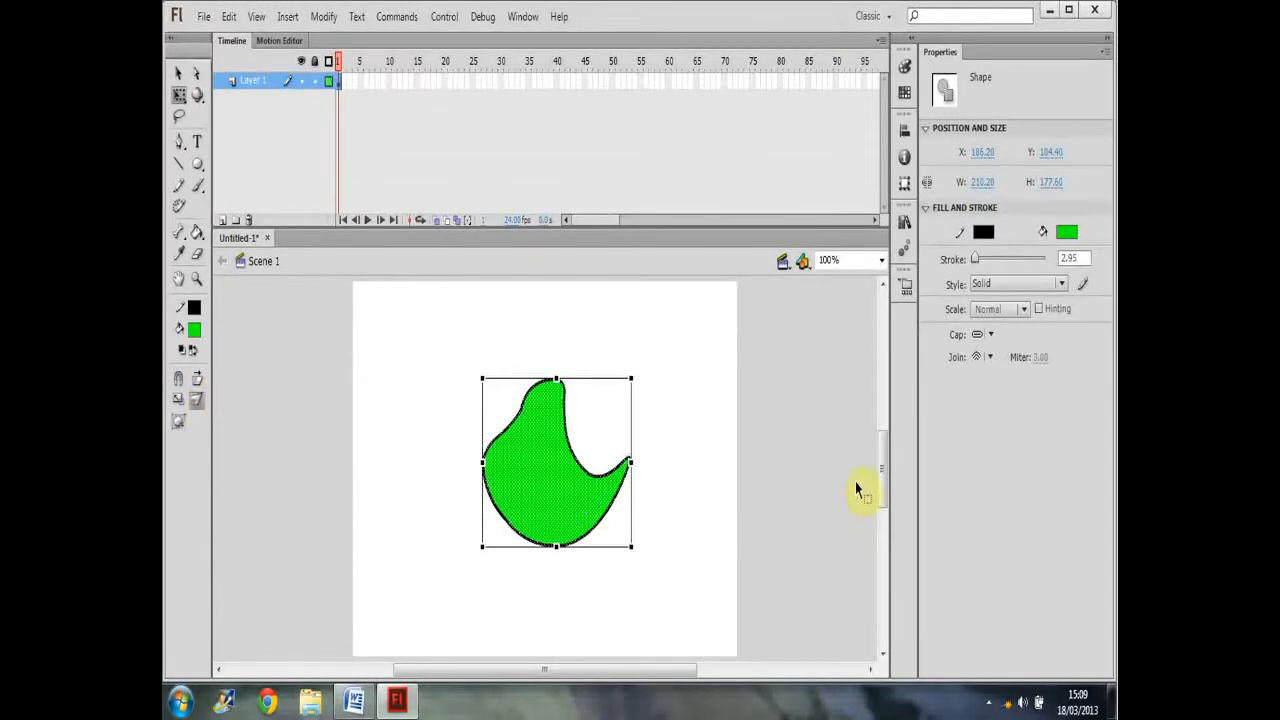
pyautogui.moveTo(631, 380); pyautogui.dragTo(710, 386)
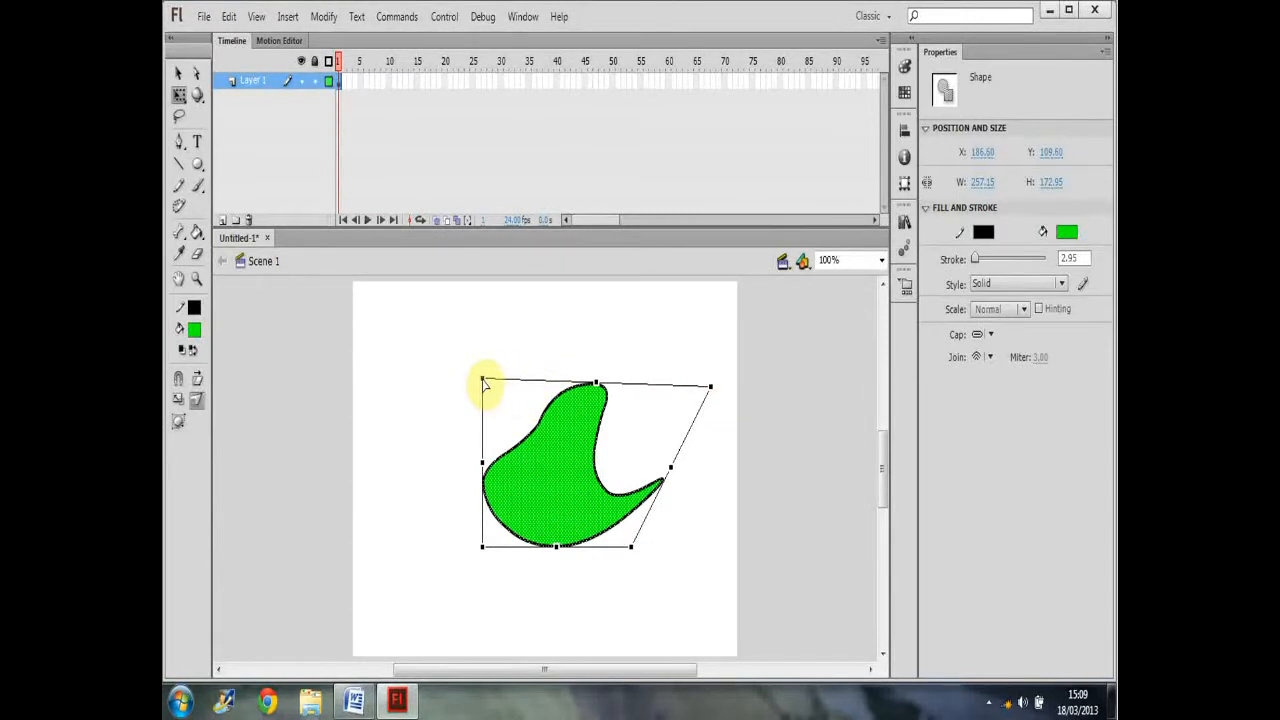
pyautogui.moveTo(483, 381); pyautogui.dragTo(558, 431)
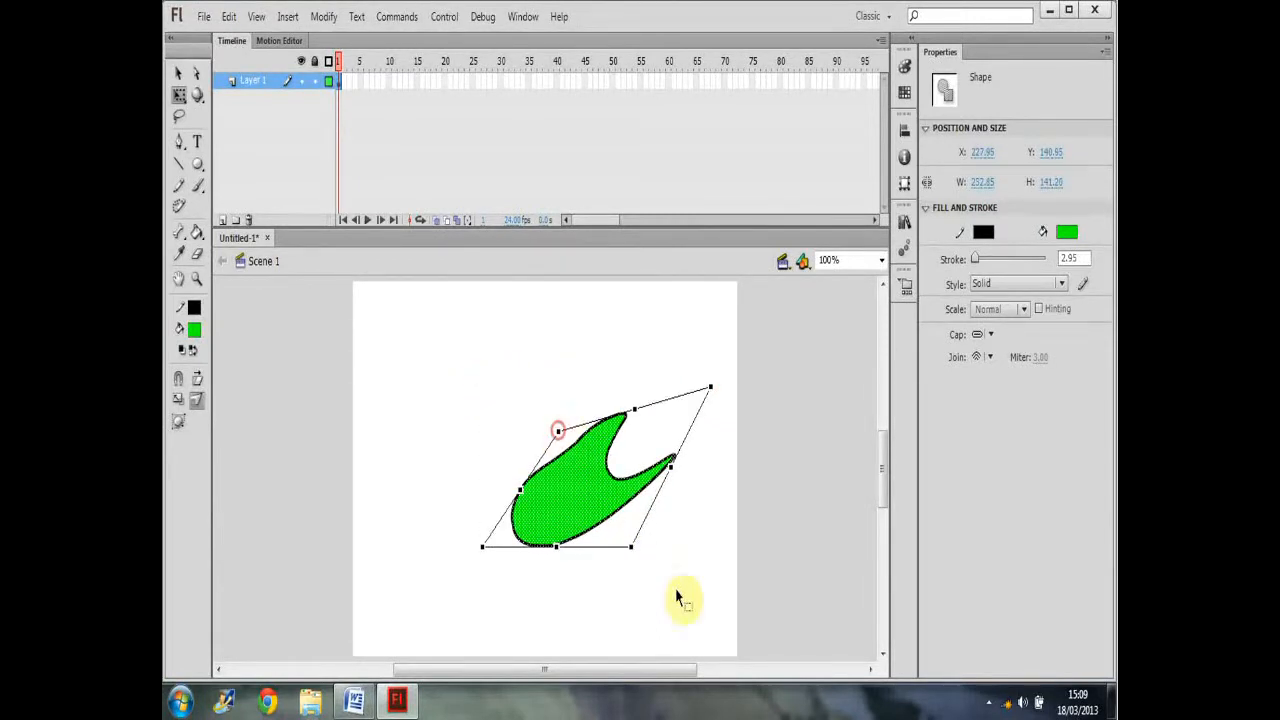
pyautogui.moveTo(630, 548); pyautogui.dragTo(611, 537)
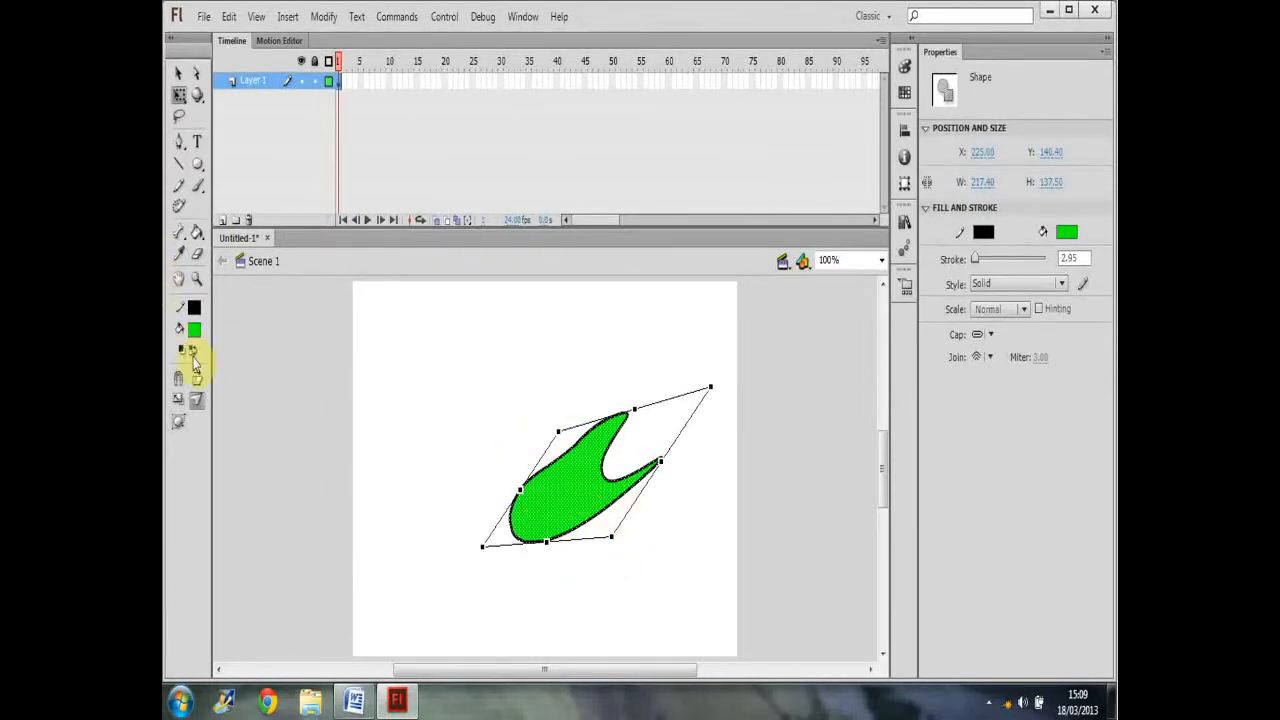
# Step: Scale the green shape up to about 293 by 186 px from its upper-left corner, and skew its top edge to the left
pyautogui.click(178, 402)
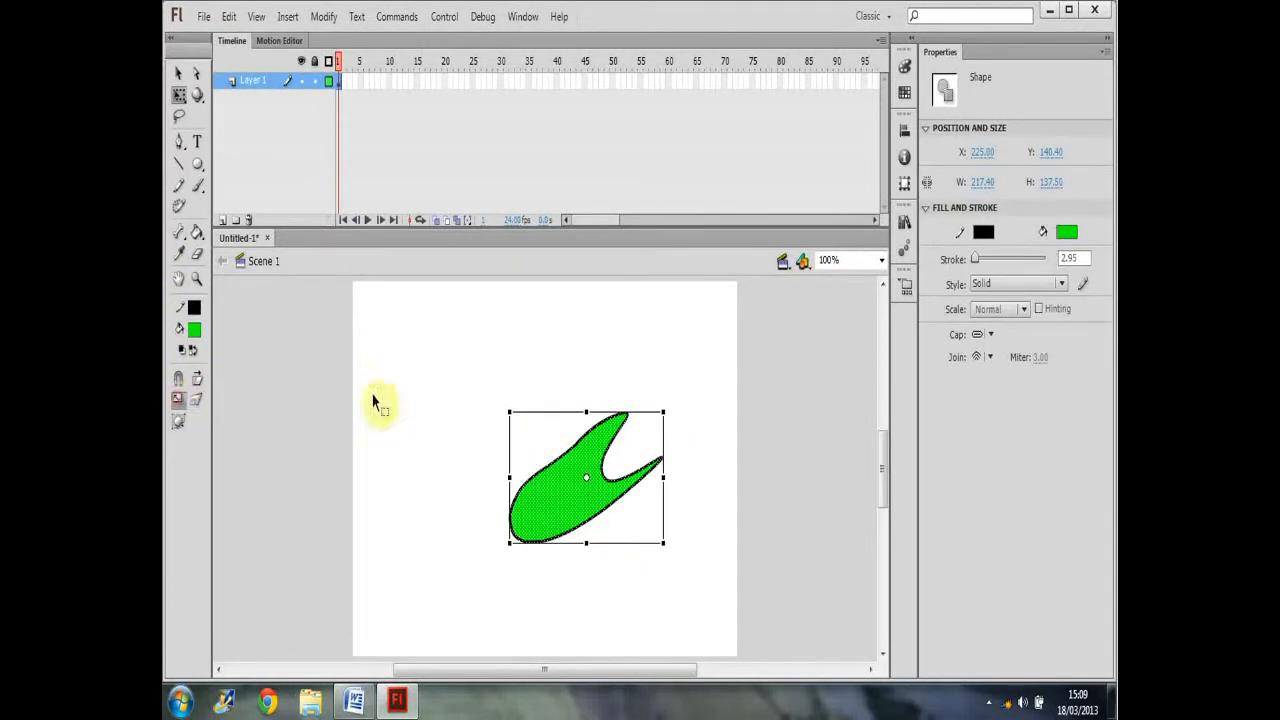
pyautogui.moveTo(507, 410); pyautogui.dragTo(450, 340)
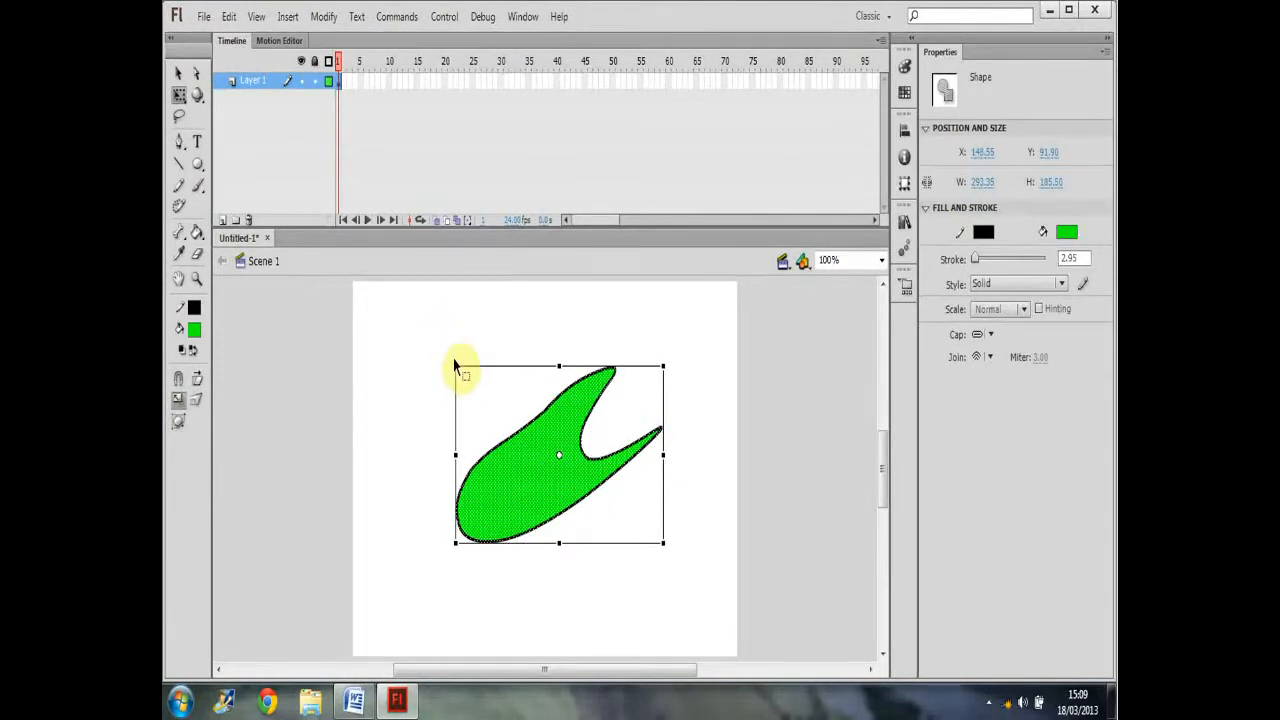
pyautogui.click(195, 382)
pyautogui.moveTo(558, 365); pyautogui.dragTo(427, 366)
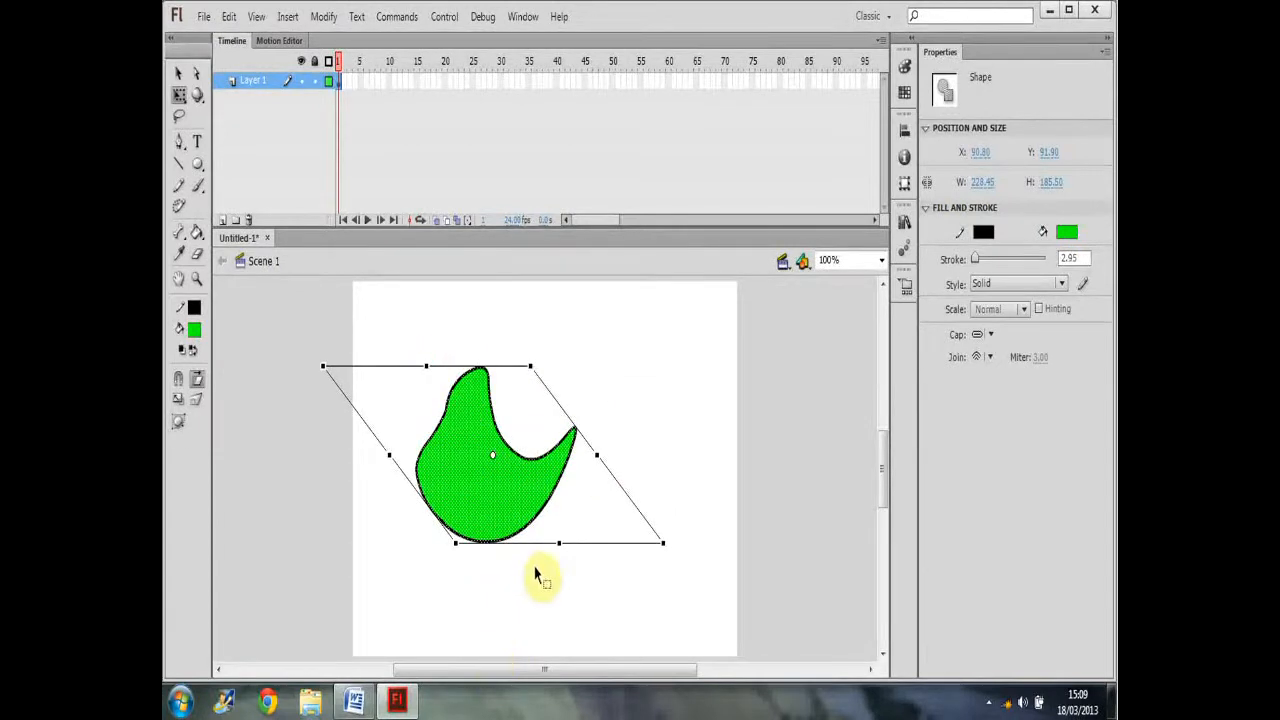
# Step: Skew the green shape's bottom edge to the right and rotate the shape with the Free Transform tool until its pointed end faces down
pyautogui.moveTo(558, 545); pyautogui.dragTo(622, 545)
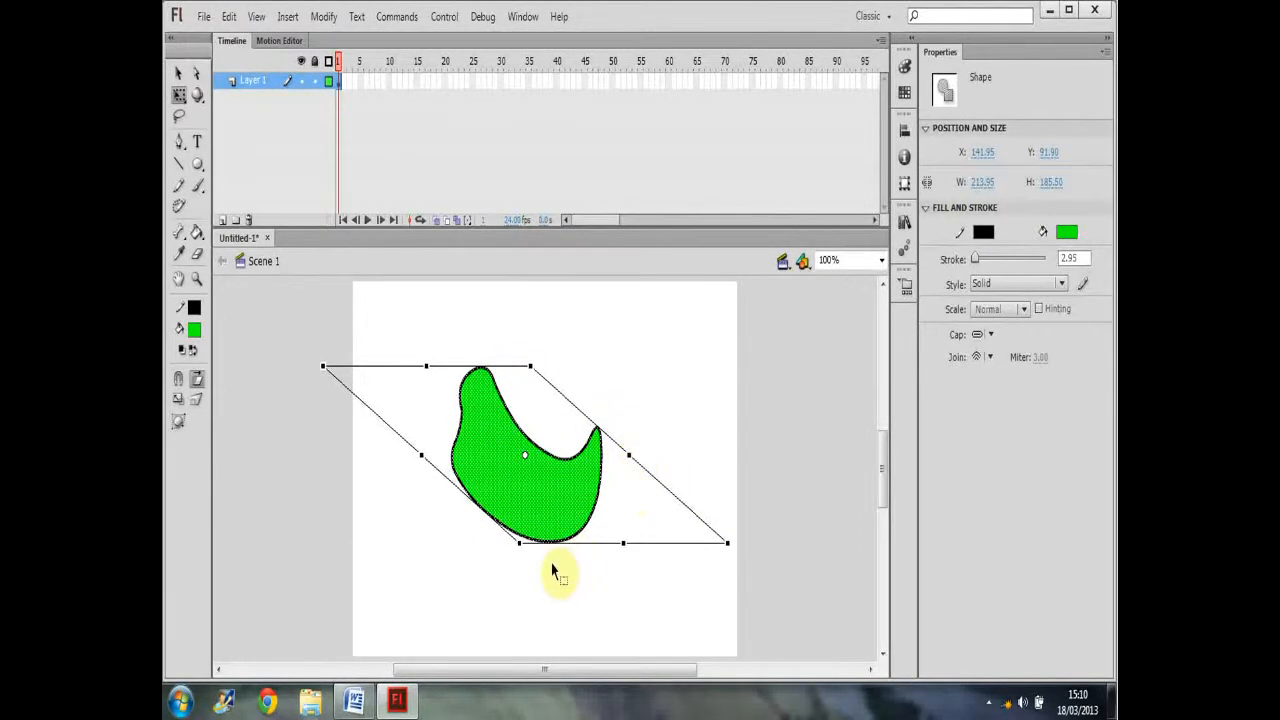
pyautogui.moveTo(517, 542); pyautogui.dragTo(449, 523)
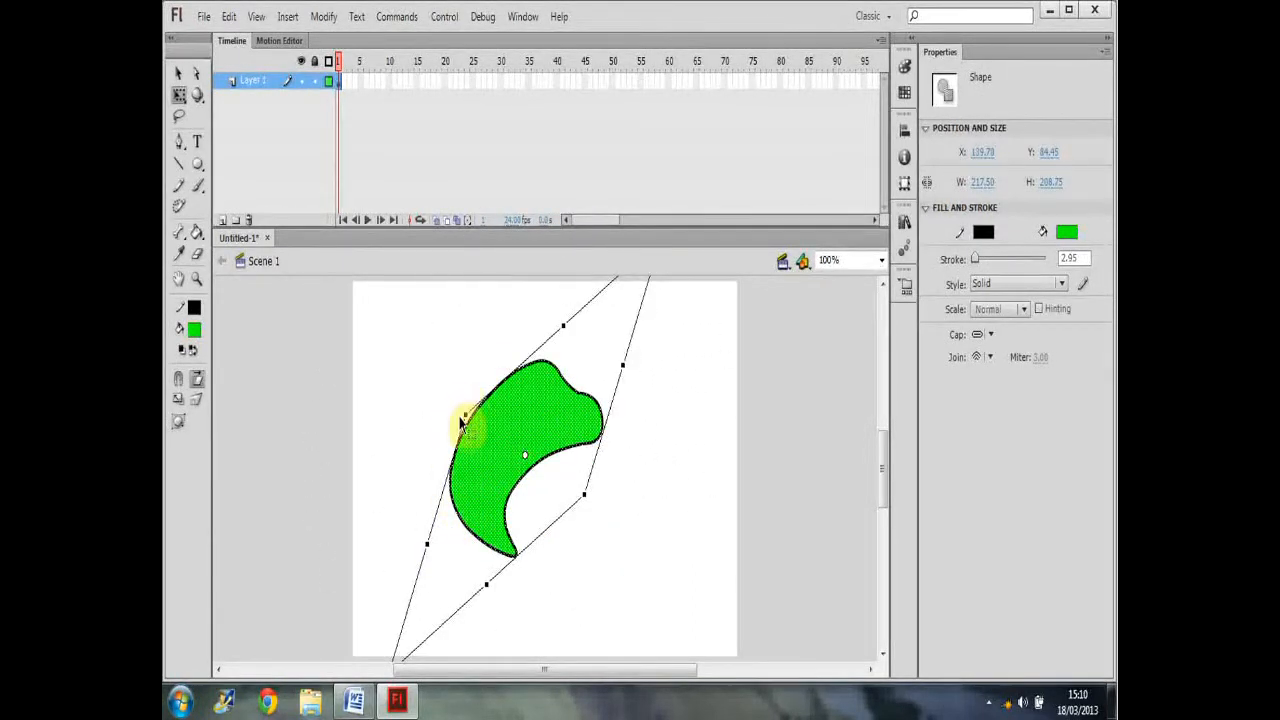
pyautogui.moveTo(466, 414); pyautogui.dragTo(445, 476)
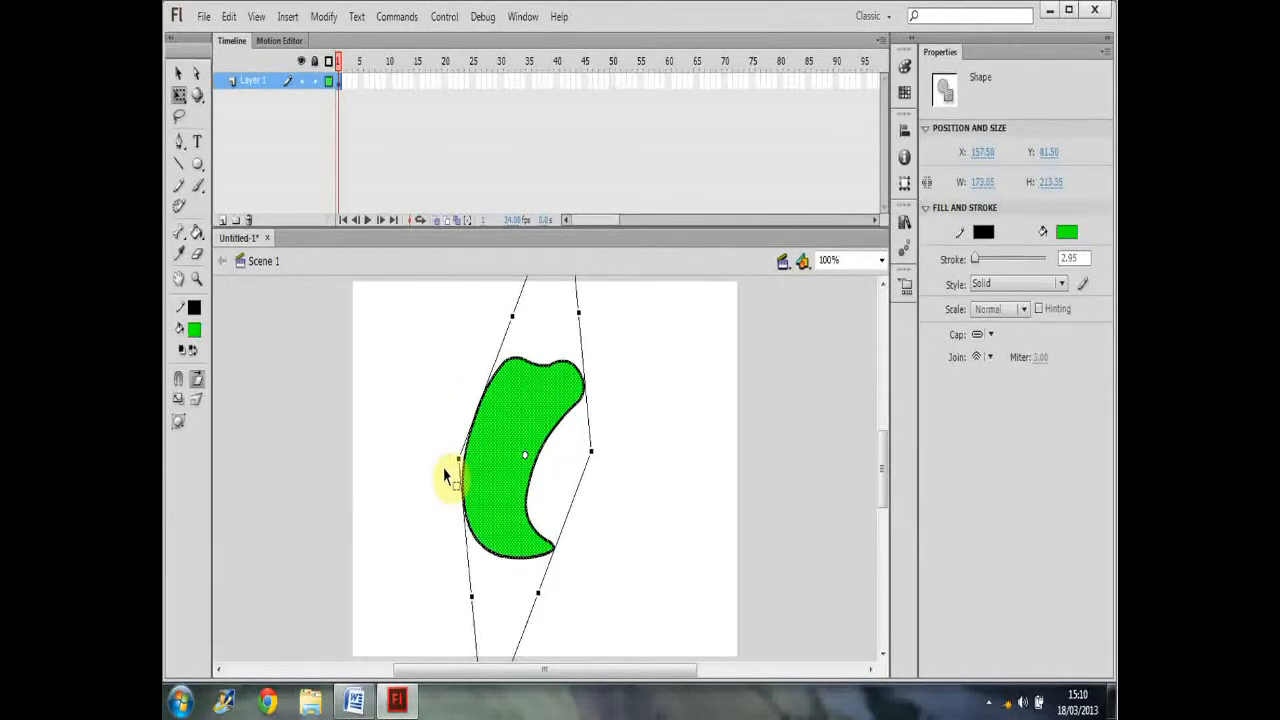
# Step: Delete the green shape, then switch the Paint Bucket's gap size to Don't Close Gaps and back to Close Large Gaps
pyautogui.press('Delete')
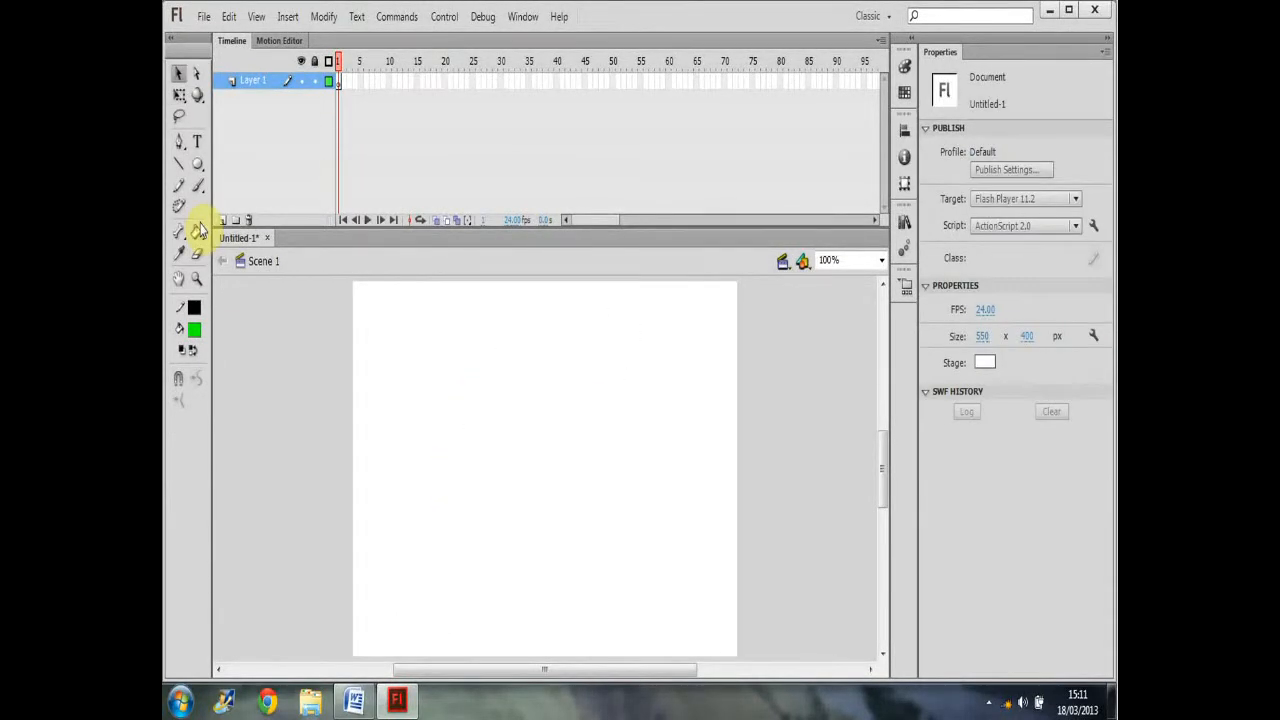
pyautogui.click(199, 243)
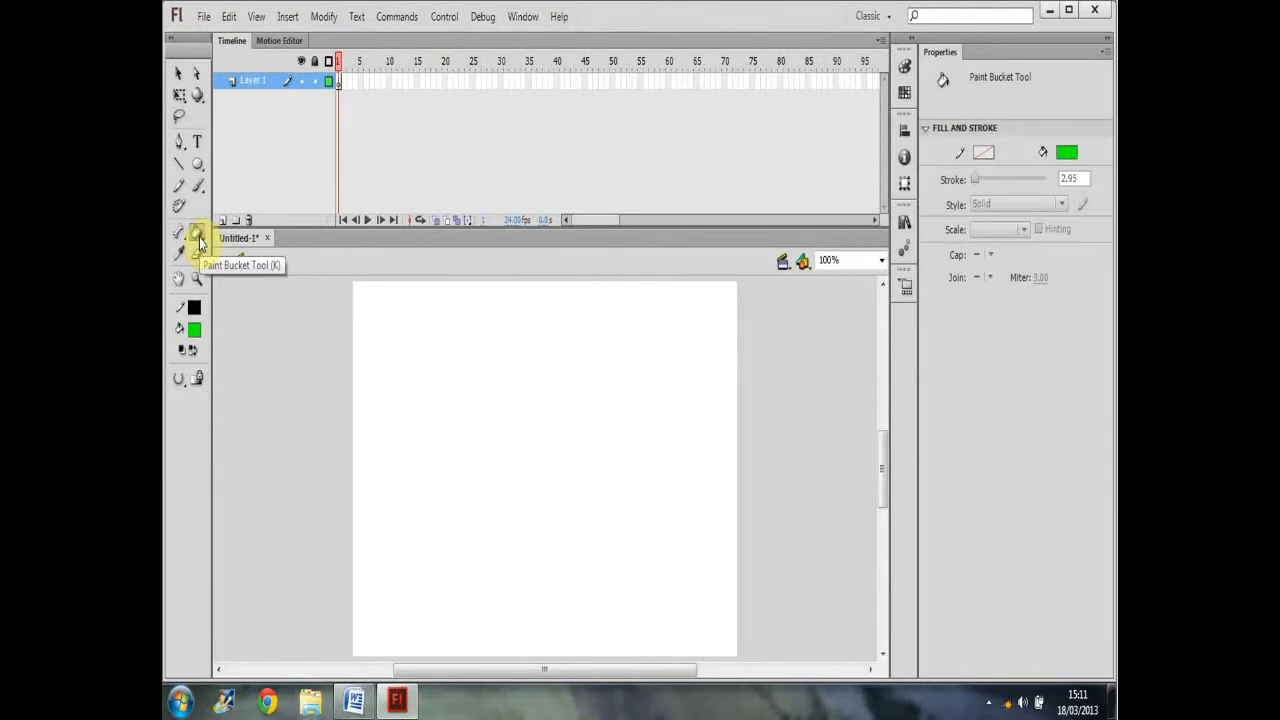
pyautogui.click(181, 388)
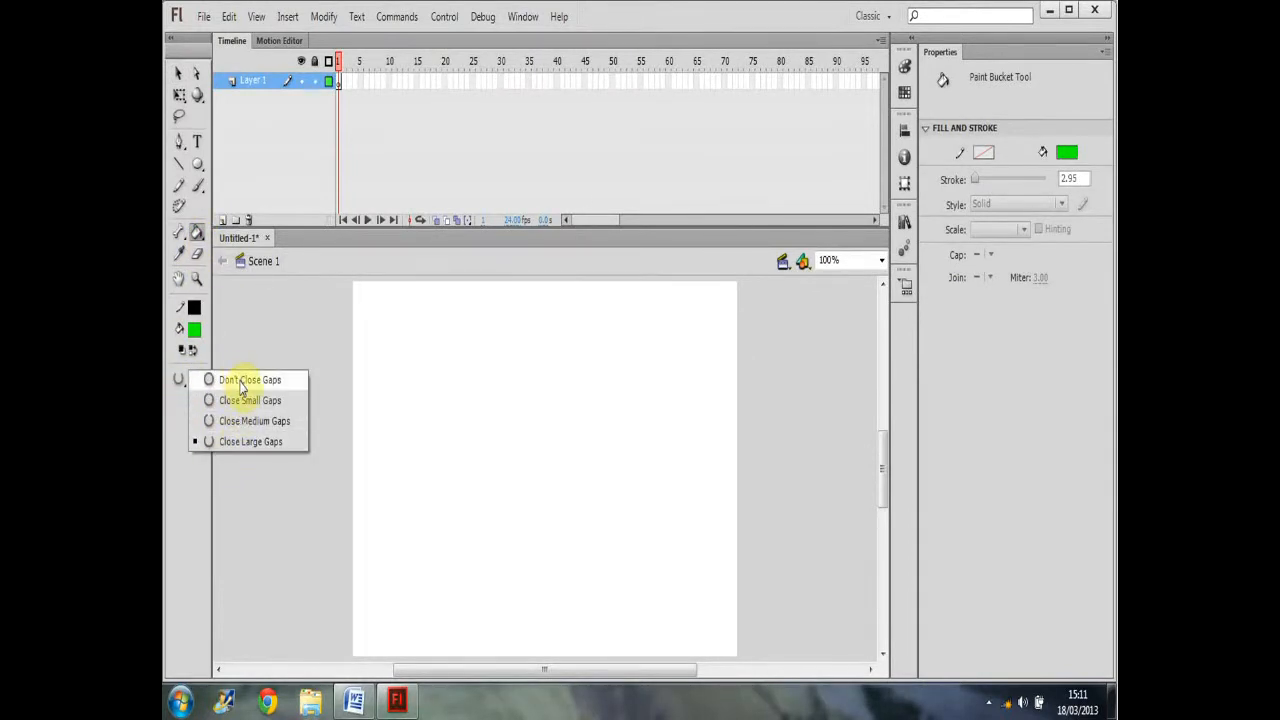
pyautogui.click(240, 382)
pyautogui.click(180, 388)
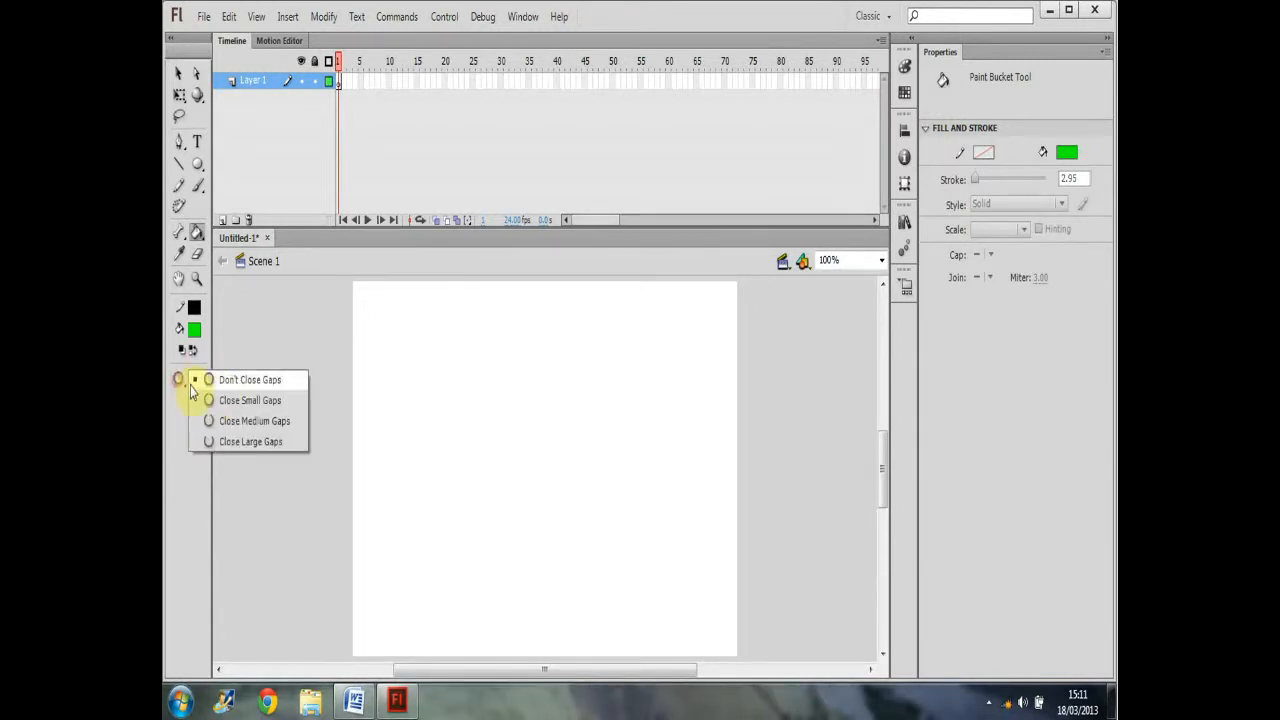
pyautogui.click(224, 442)
pyautogui.click(178, 185)
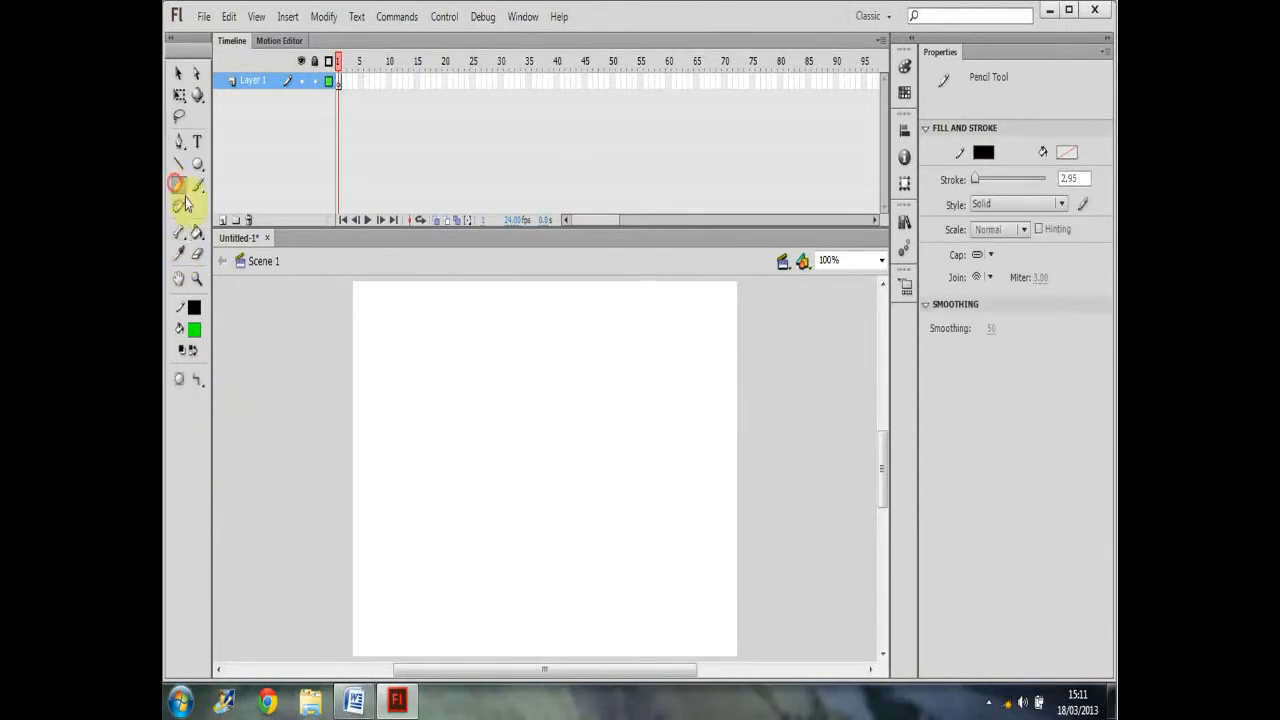
pyautogui.moveTo(448, 354)
pyautogui.mouseDown()
pyautogui.moveTo(426, 413)
pyautogui.moveTo(436, 444)
pyautogui.moveTo(489, 429)
pyautogui.moveTo(460, 328)
pyautogui.mouseUp()
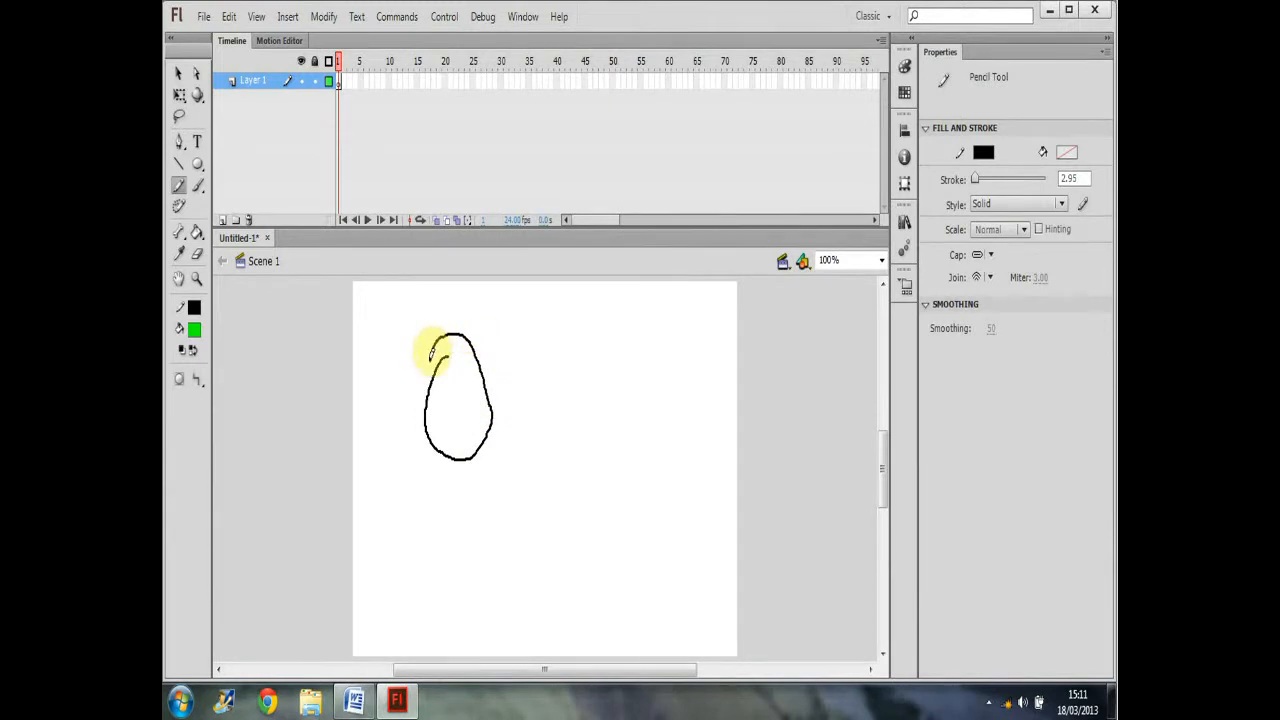
pyautogui.moveTo(429, 371); pyautogui.dragTo(426, 378)
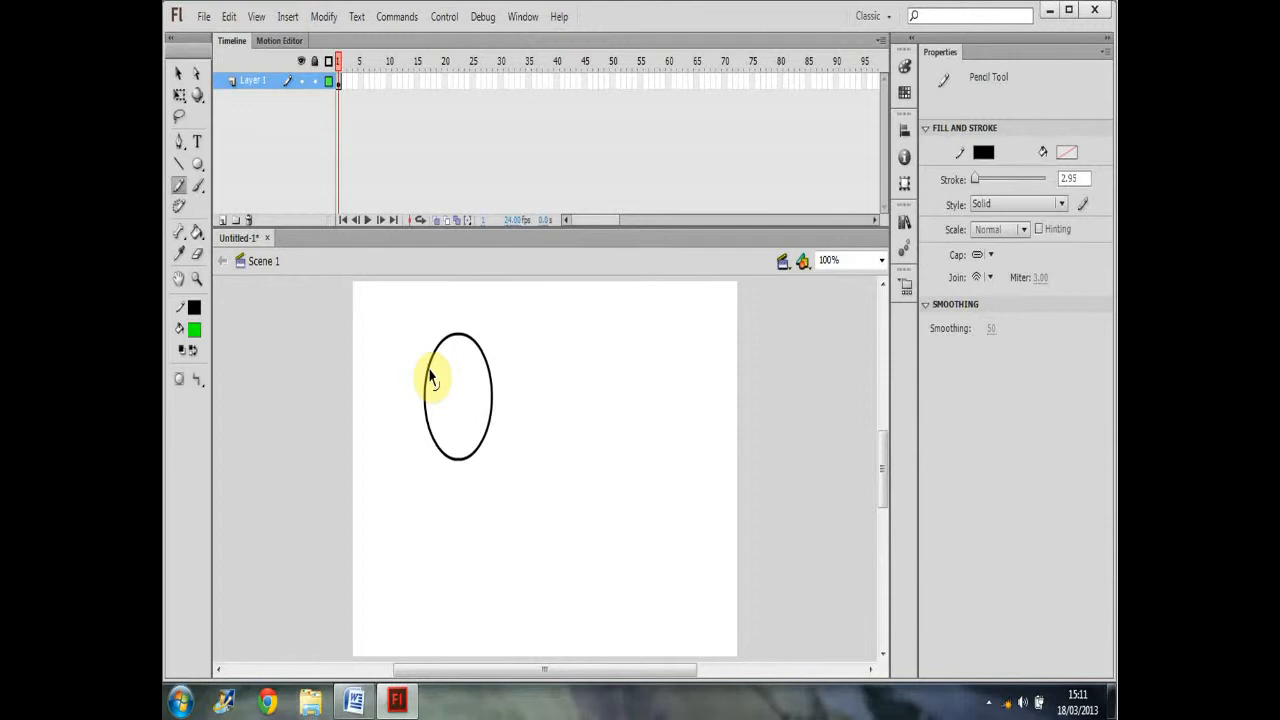
pyautogui.hotkey('ctrl', 'z')
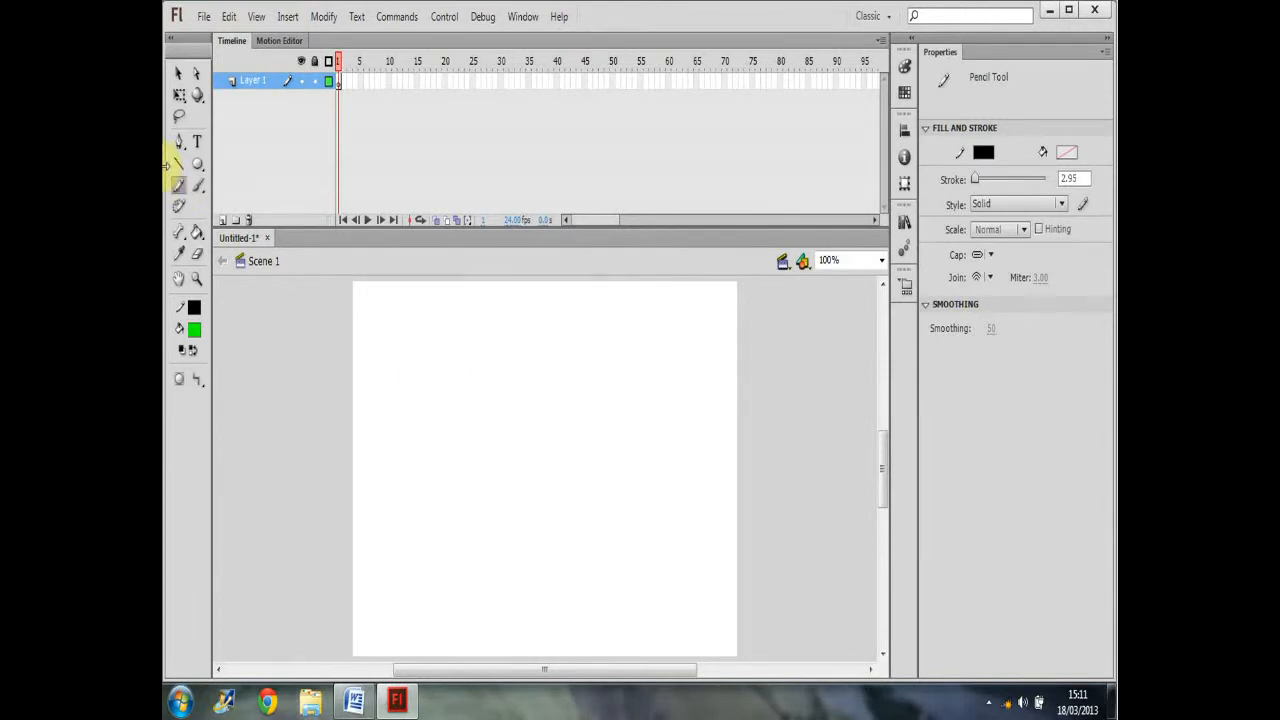
# Step: Draw a rounded black Pencil outline with a gap near its top, narrow the gap with a short stroke, and fill the outline with green
pyautogui.moveTo(486, 374)
pyautogui.mouseDown()
pyautogui.moveTo(455, 453)
pyautogui.moveTo(552, 488)
pyautogui.moveTo(535, 392)
pyautogui.moveTo(471, 347)
pyautogui.mouseUp()
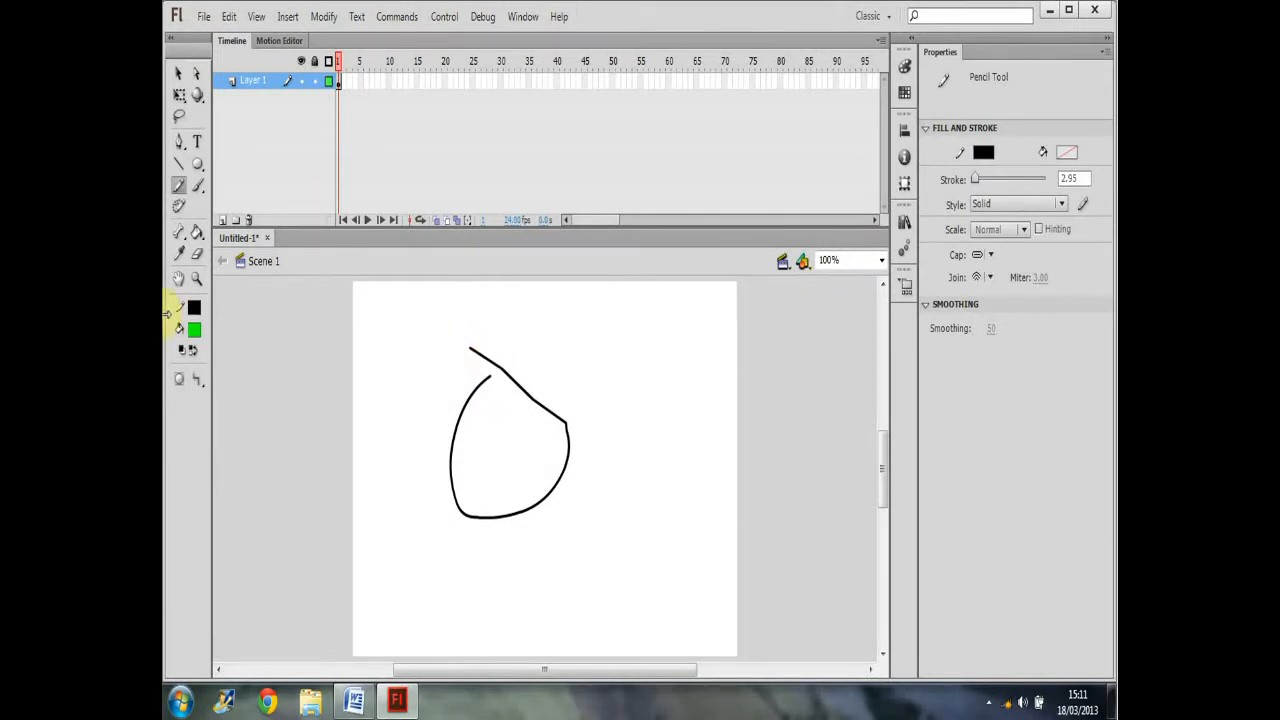
pyautogui.click(196, 234)
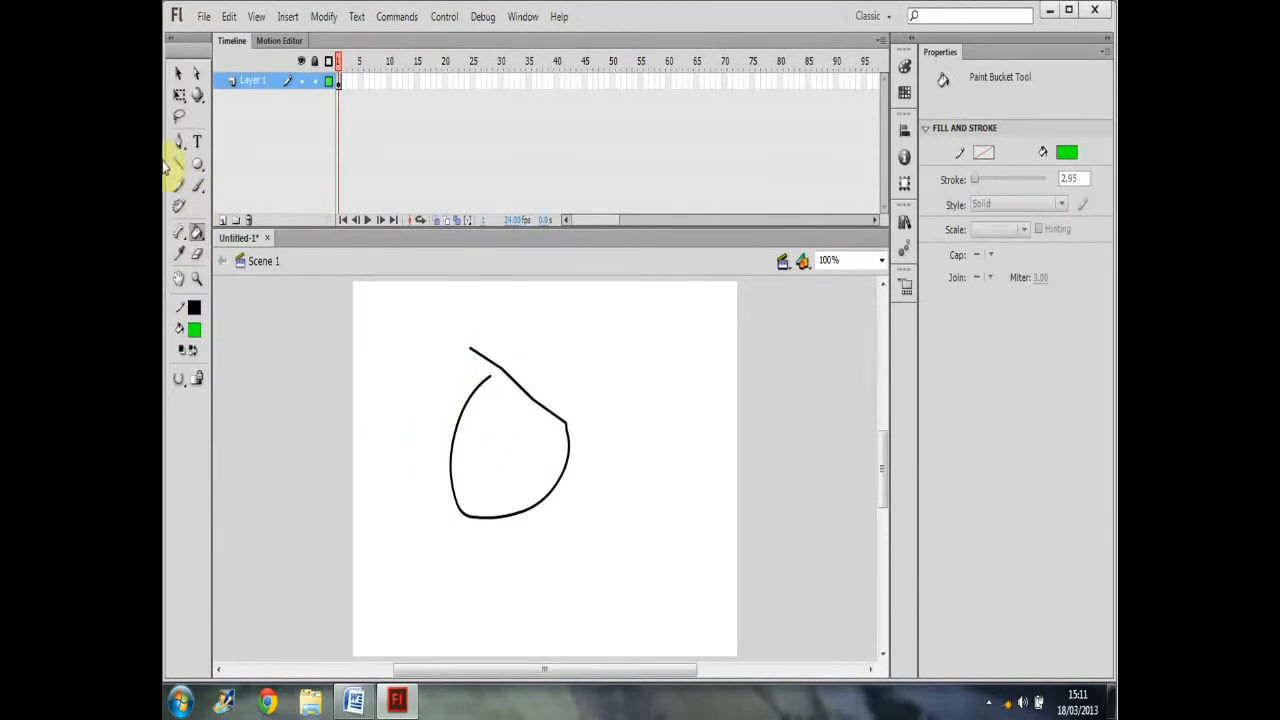
pyautogui.click(181, 186)
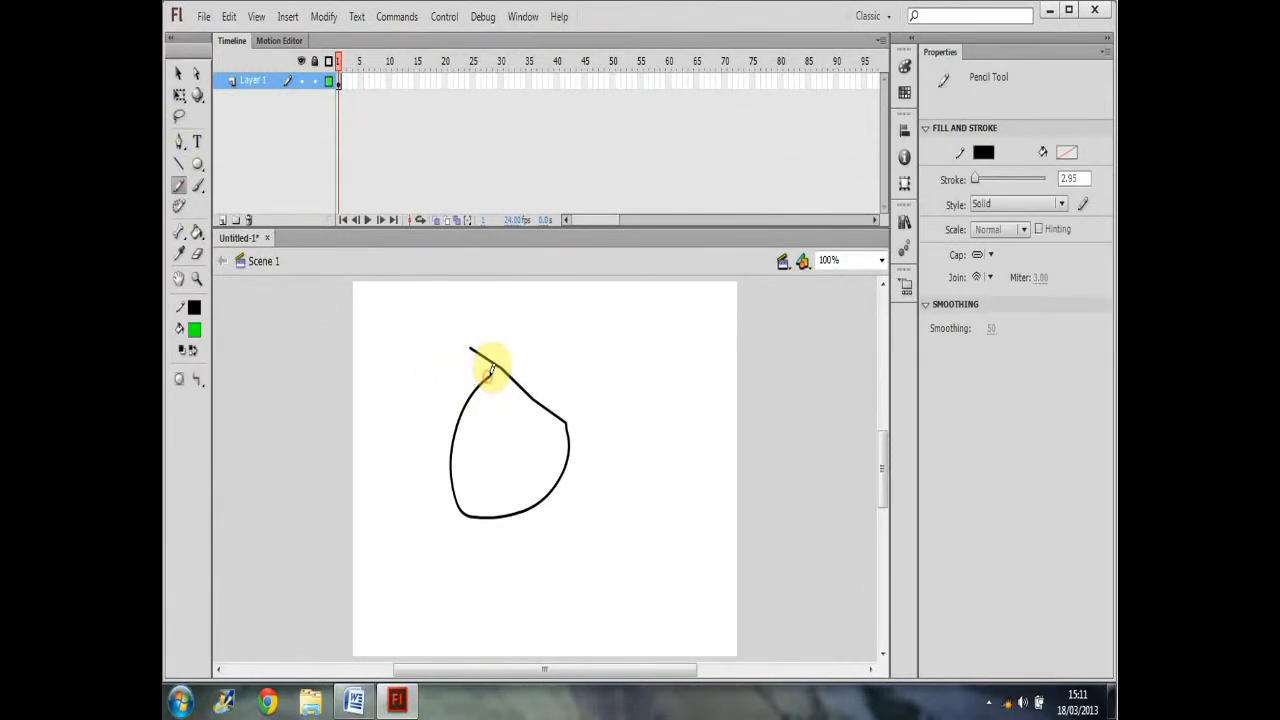
pyautogui.moveTo(491, 373); pyautogui.dragTo(493, 371)
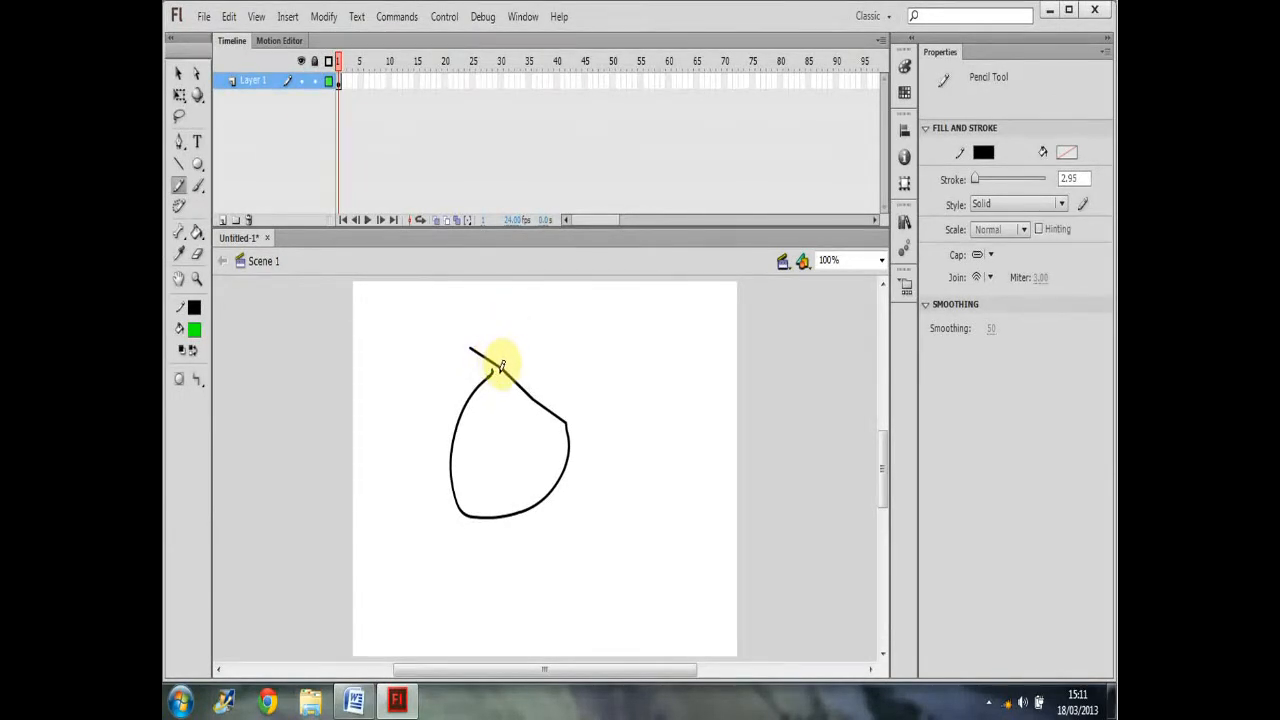
pyautogui.click(198, 232)
pyautogui.click(493, 440)
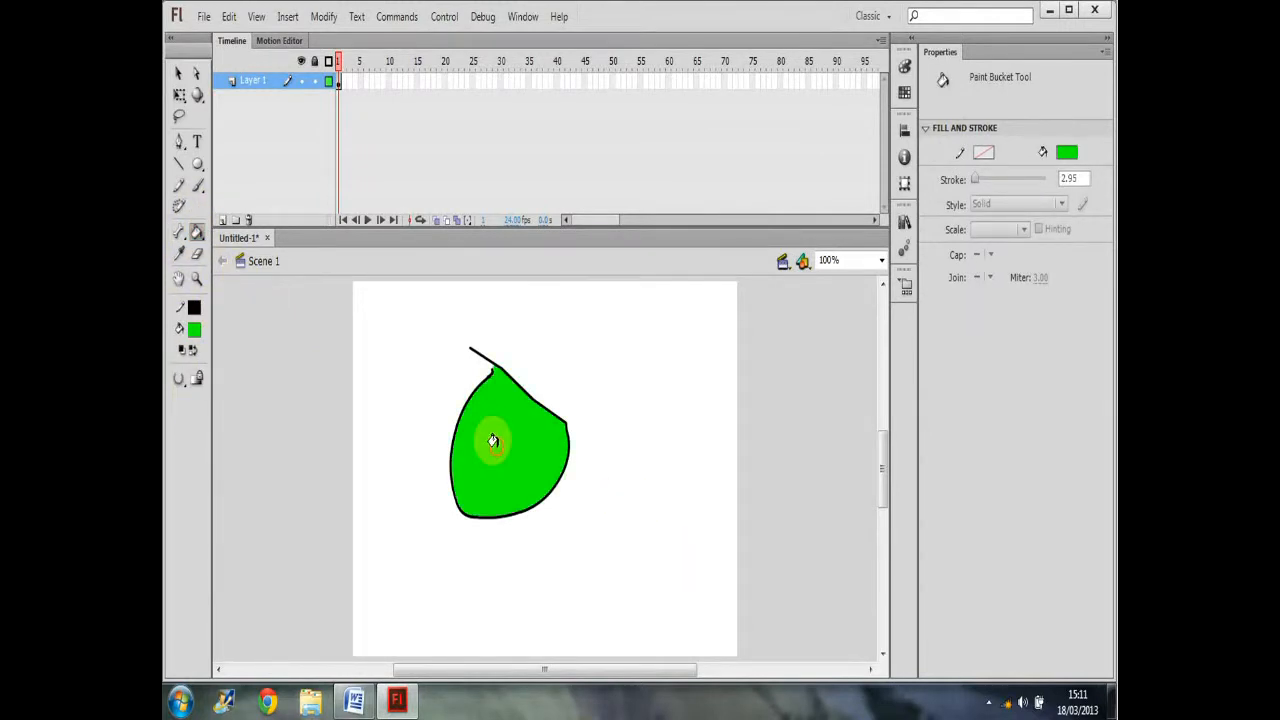
# Step: Examine the gap at the top of the filled outline at 400% zoom along with the Paint Bucket's gap size options
pyautogui.click(196, 281)
pyautogui.click(492, 370)
pyautogui.click(557, 484)
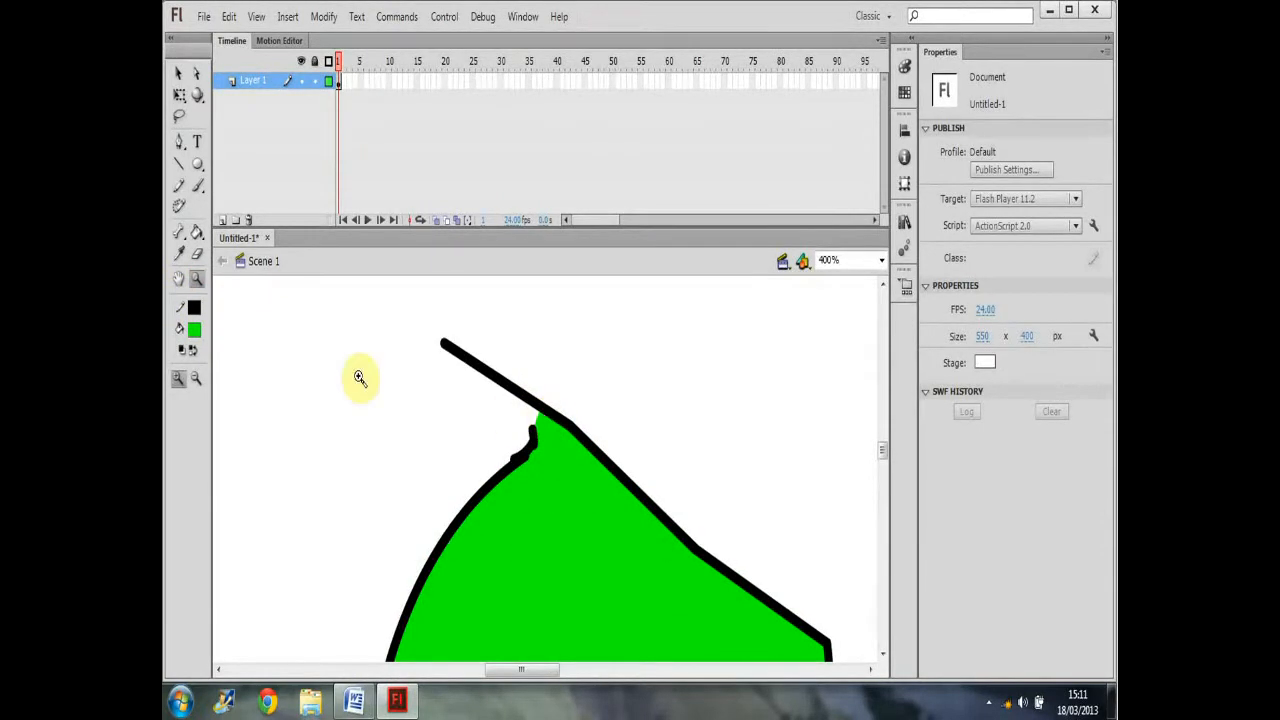
pyautogui.click(198, 233)
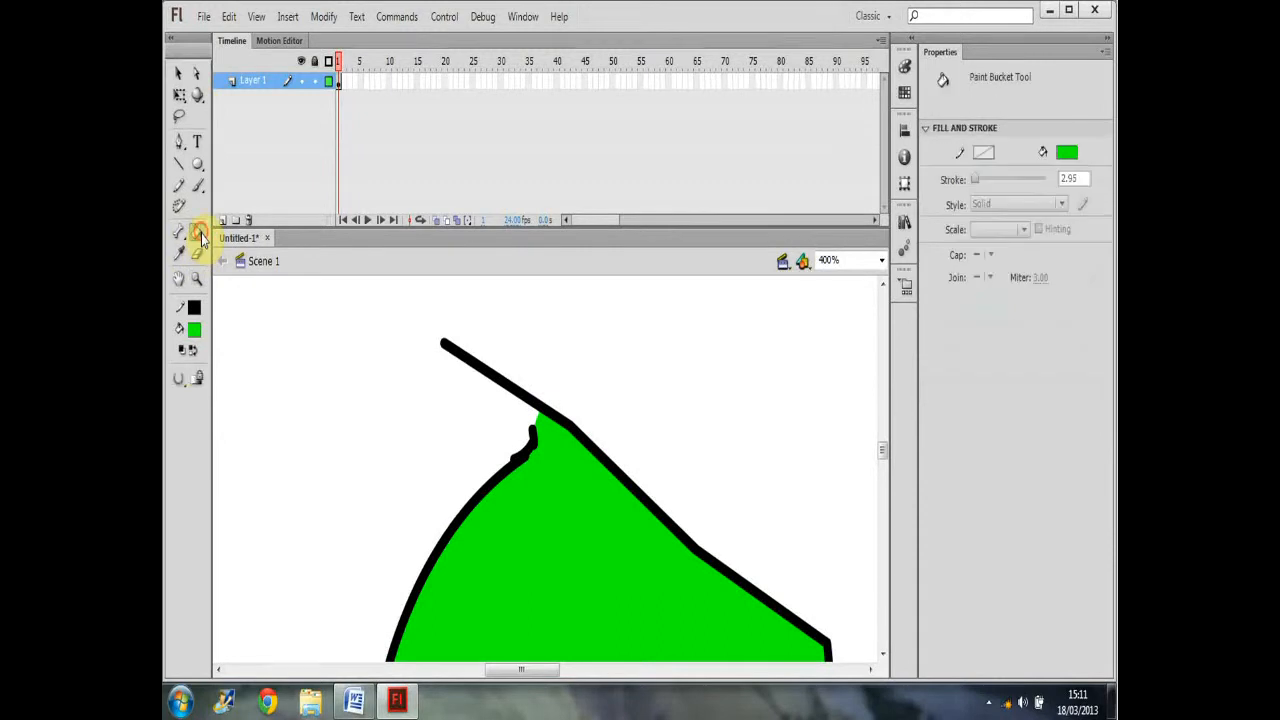
pyautogui.click(180, 382)
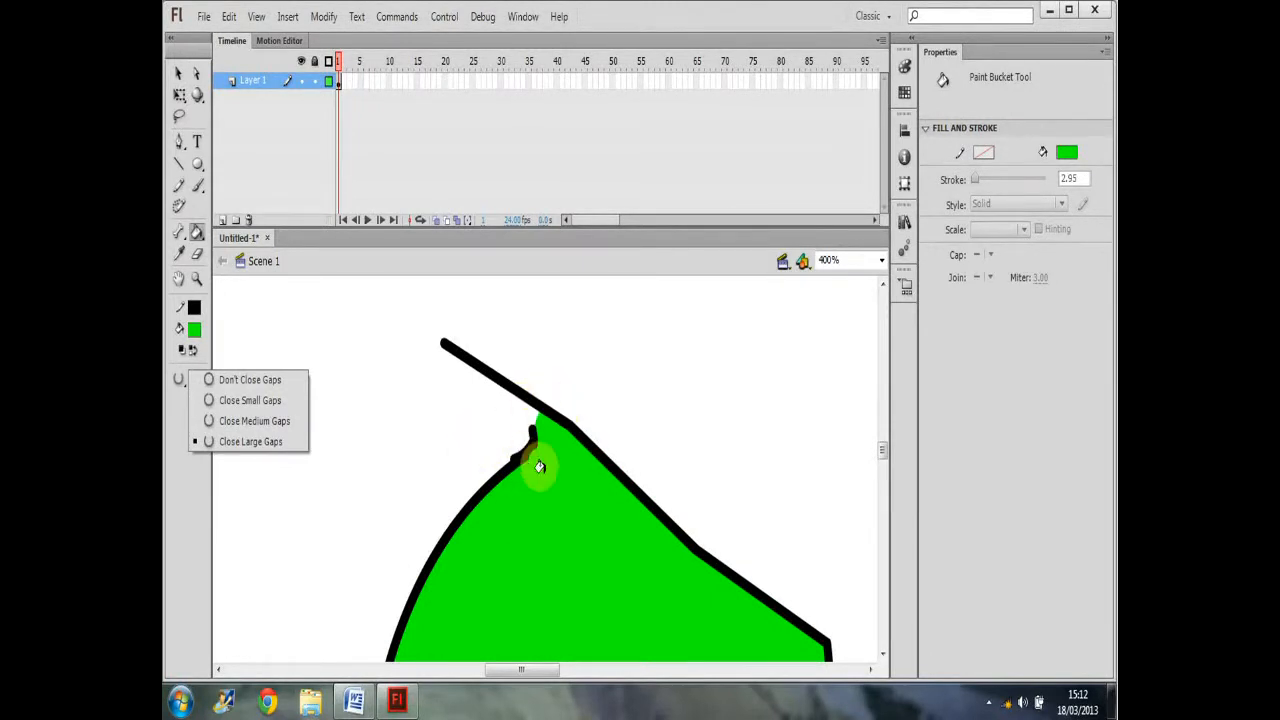
pyautogui.click(589, 445)
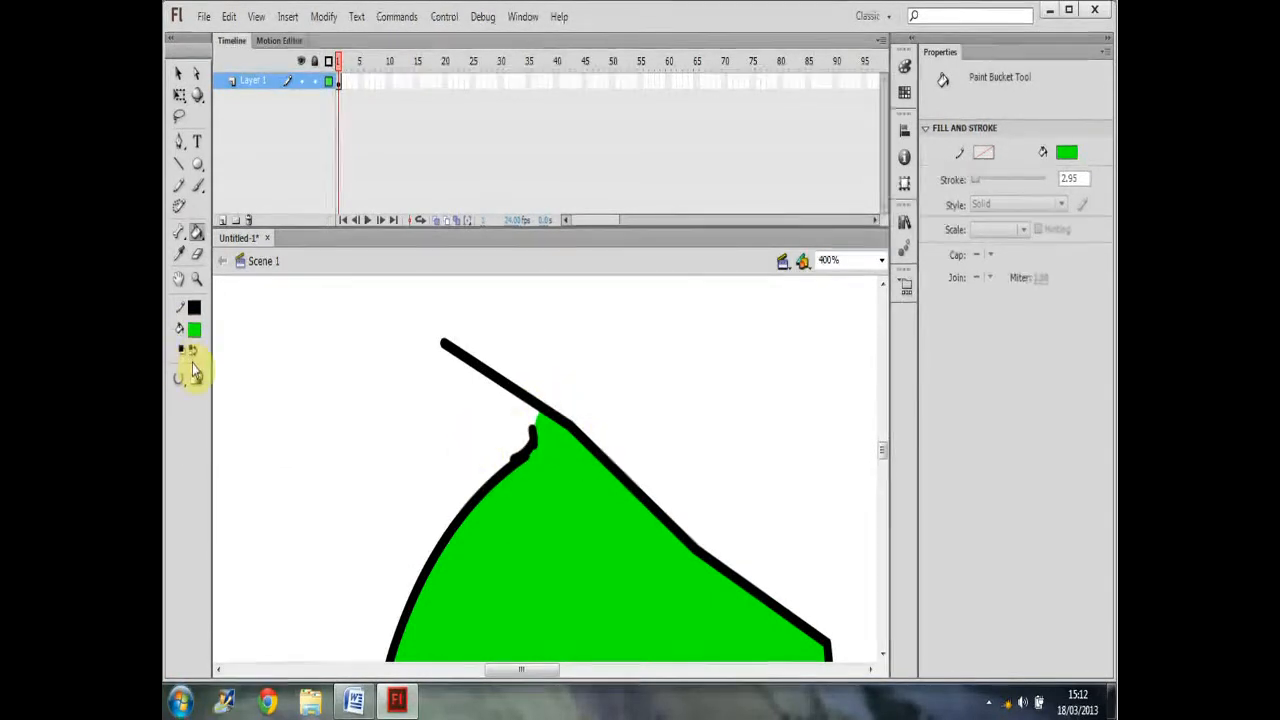
pyautogui.press('z')
pyautogui.keyDown('alt'); pyautogui.click(594, 520); pyautogui.keyUp('alt')
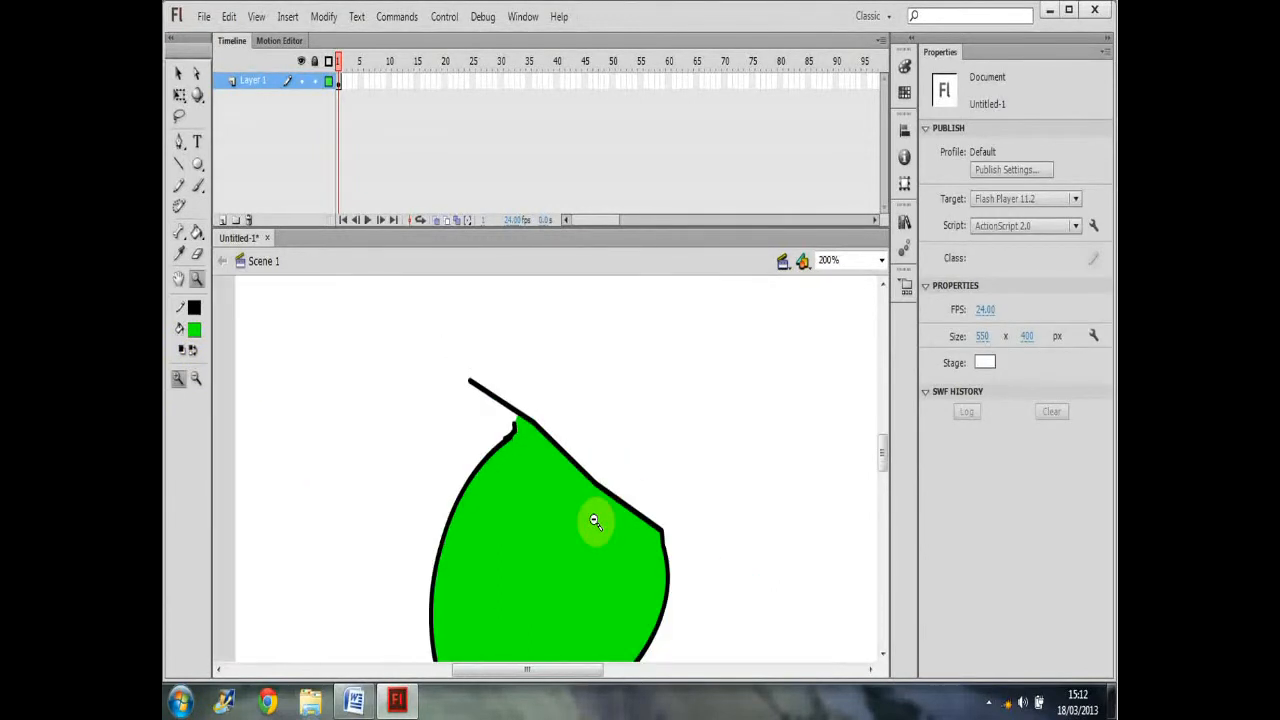
pyautogui.keyDown('alt'); pyautogui.click(576, 552); pyautogui.keyUp('alt')
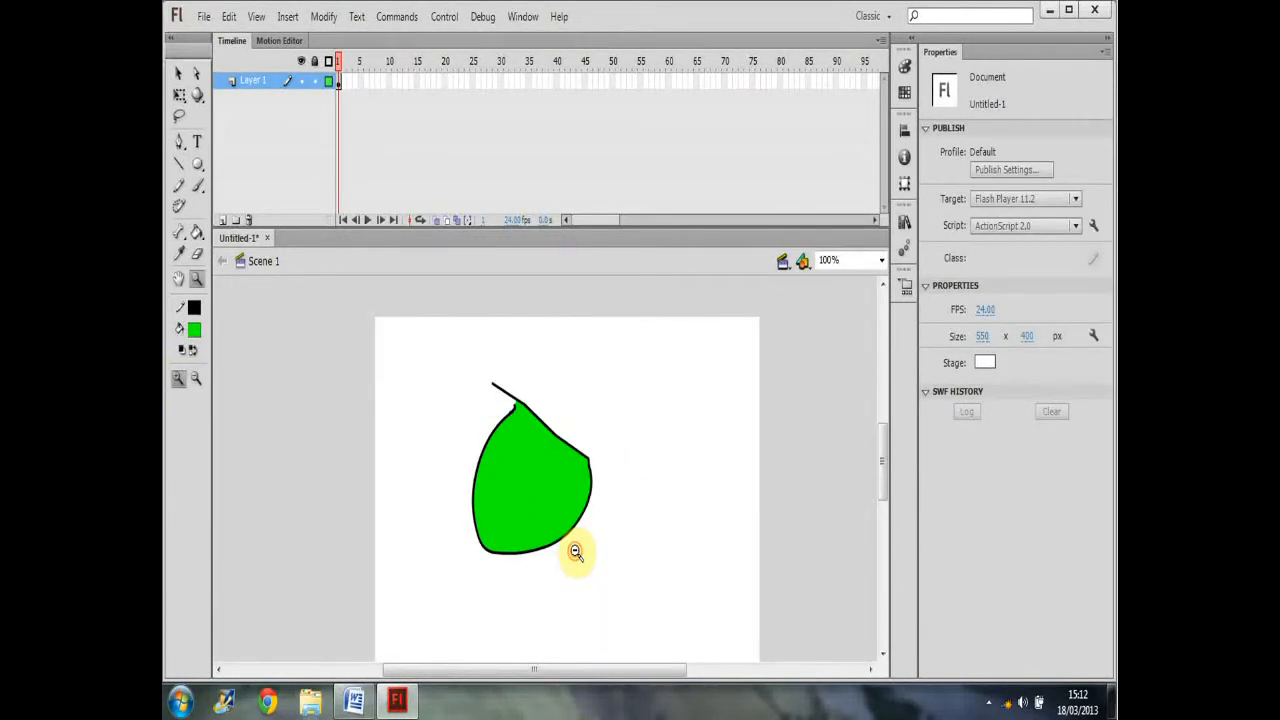
pyautogui.keyDown('alt'); pyautogui.click(567, 515); pyautogui.keyUp('alt')
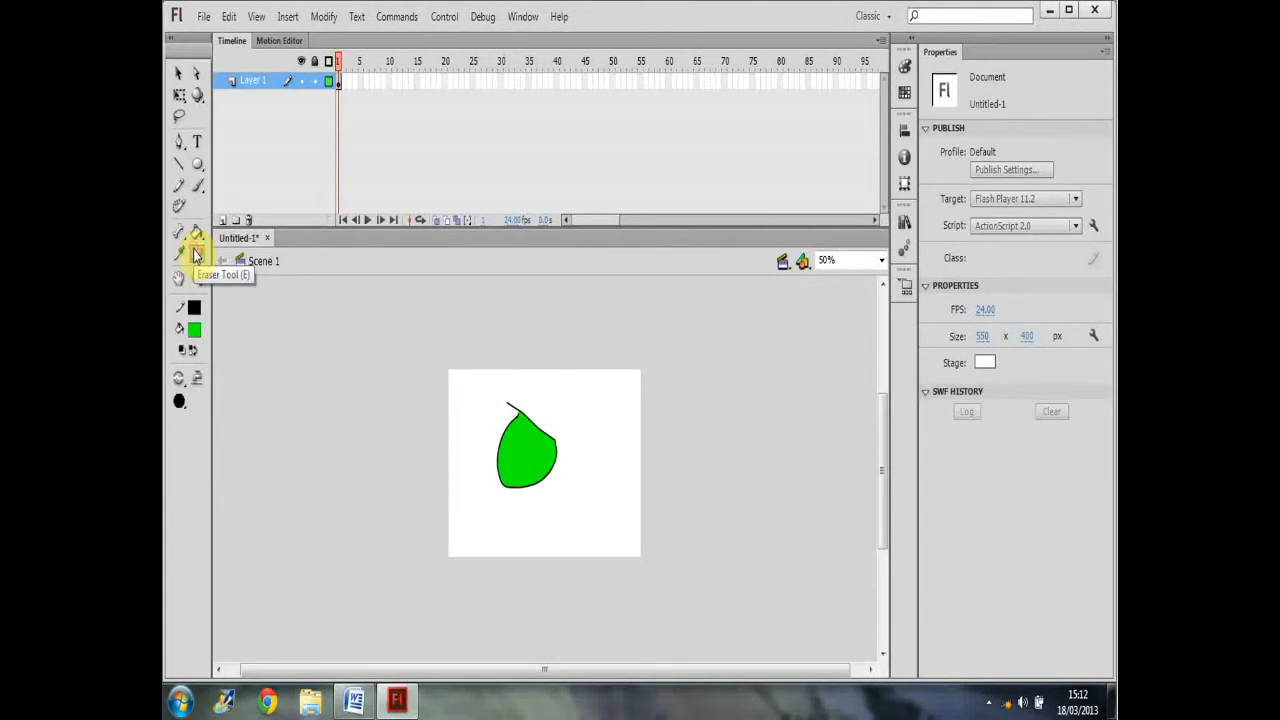
# Step: Set the Eraser to Erase Fills mode with the second-smallest round eraser shape
pyautogui.click(181, 383)
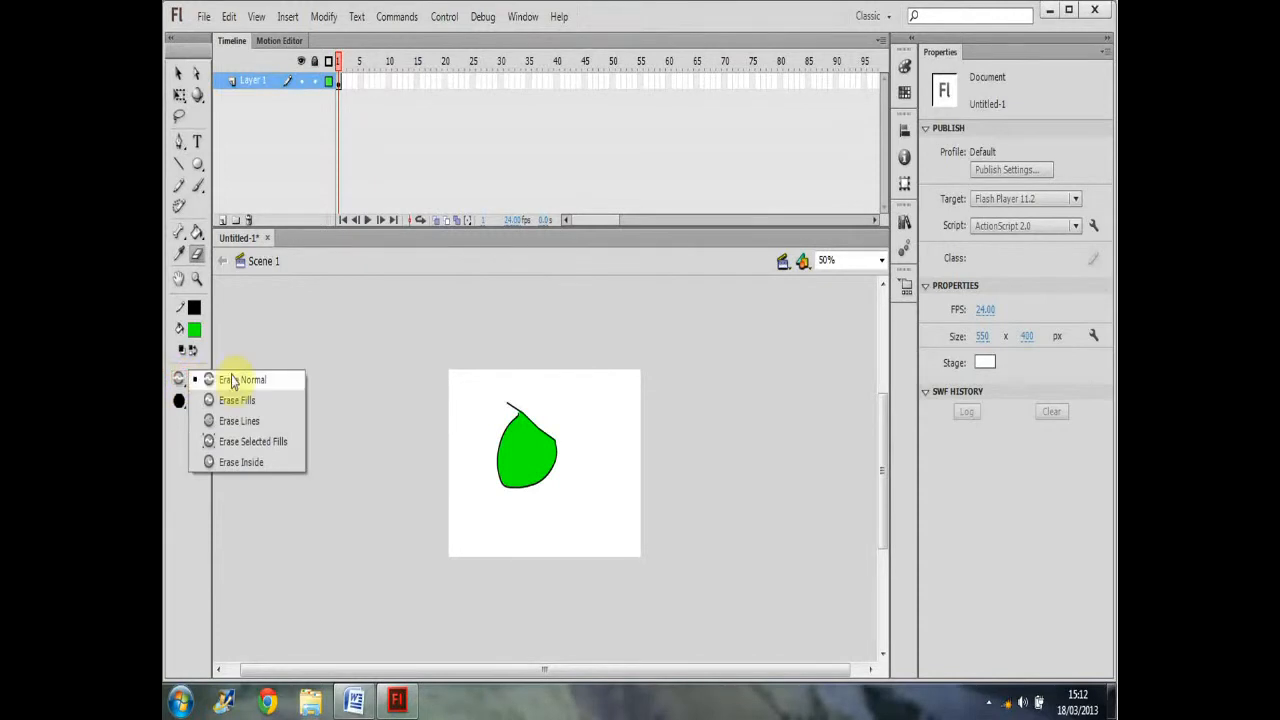
pyautogui.click(272, 404)
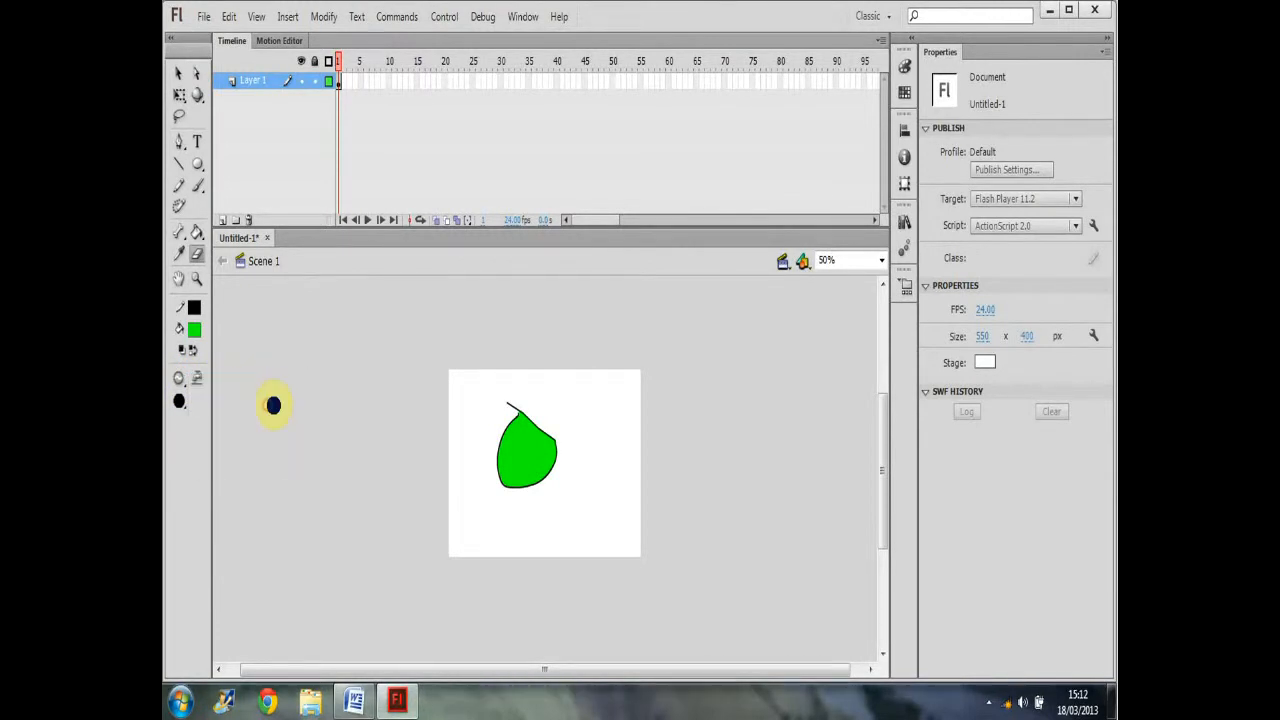
pyautogui.click(178, 400)
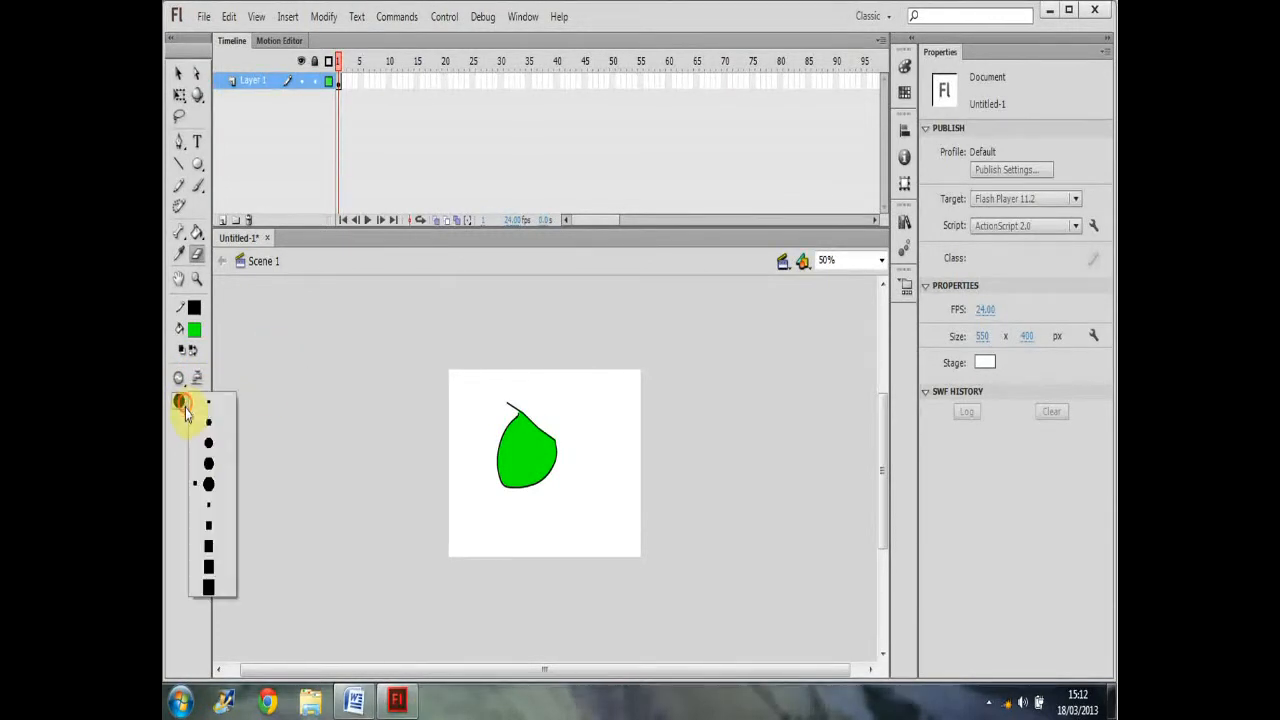
pyautogui.click(215, 447)
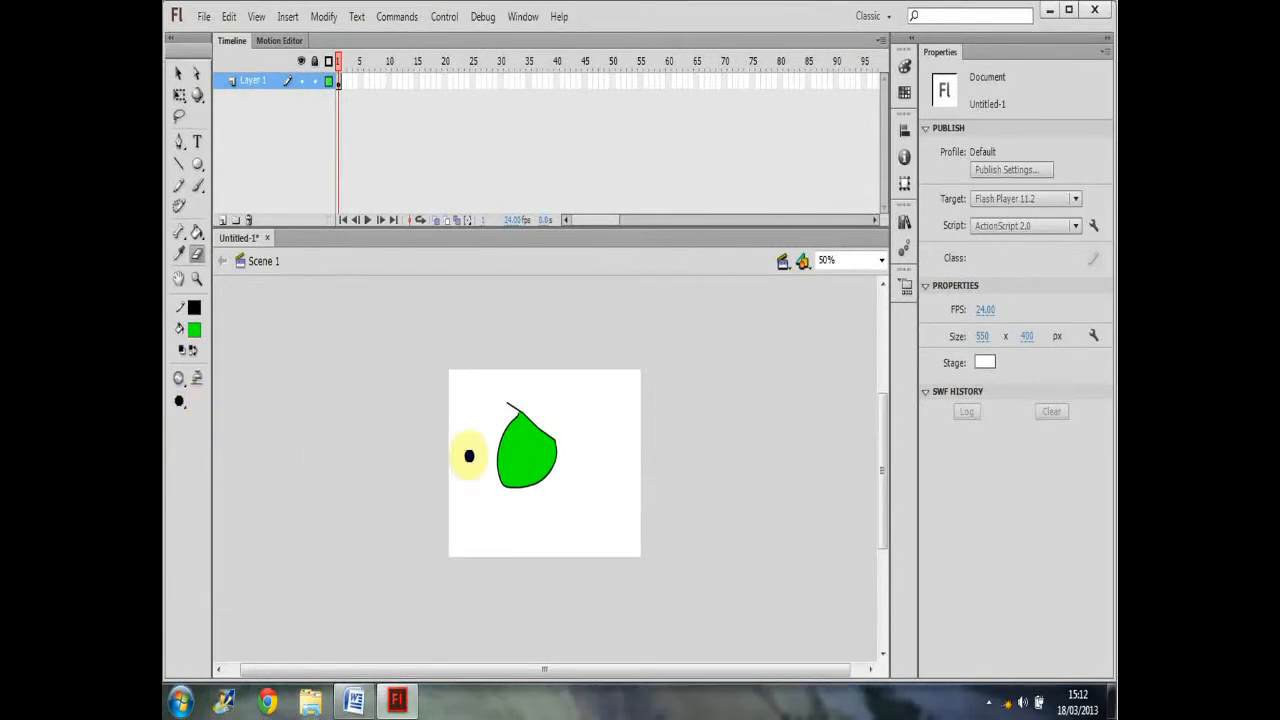
pyautogui.click(179, 402)
pyautogui.click(205, 420)
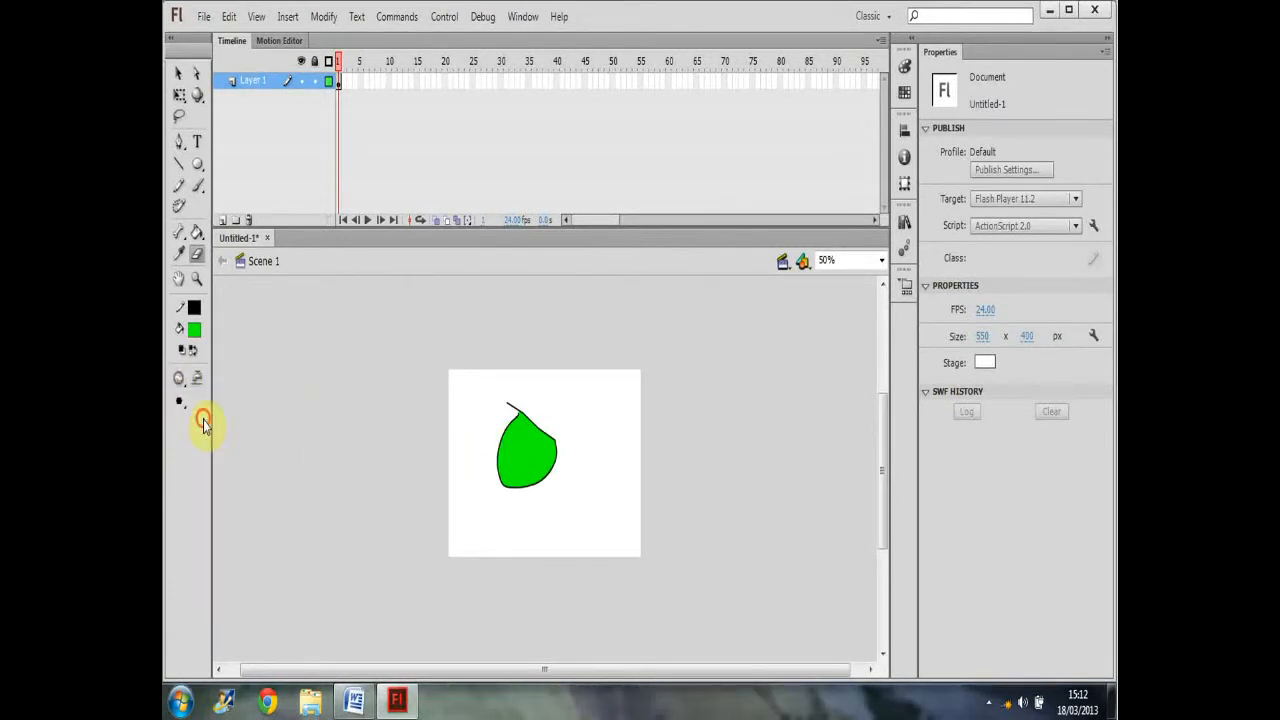
# Step: Erase a few short streaks of green fill across the shape's left edge in Erase Fills mode
pyautogui.press('z')
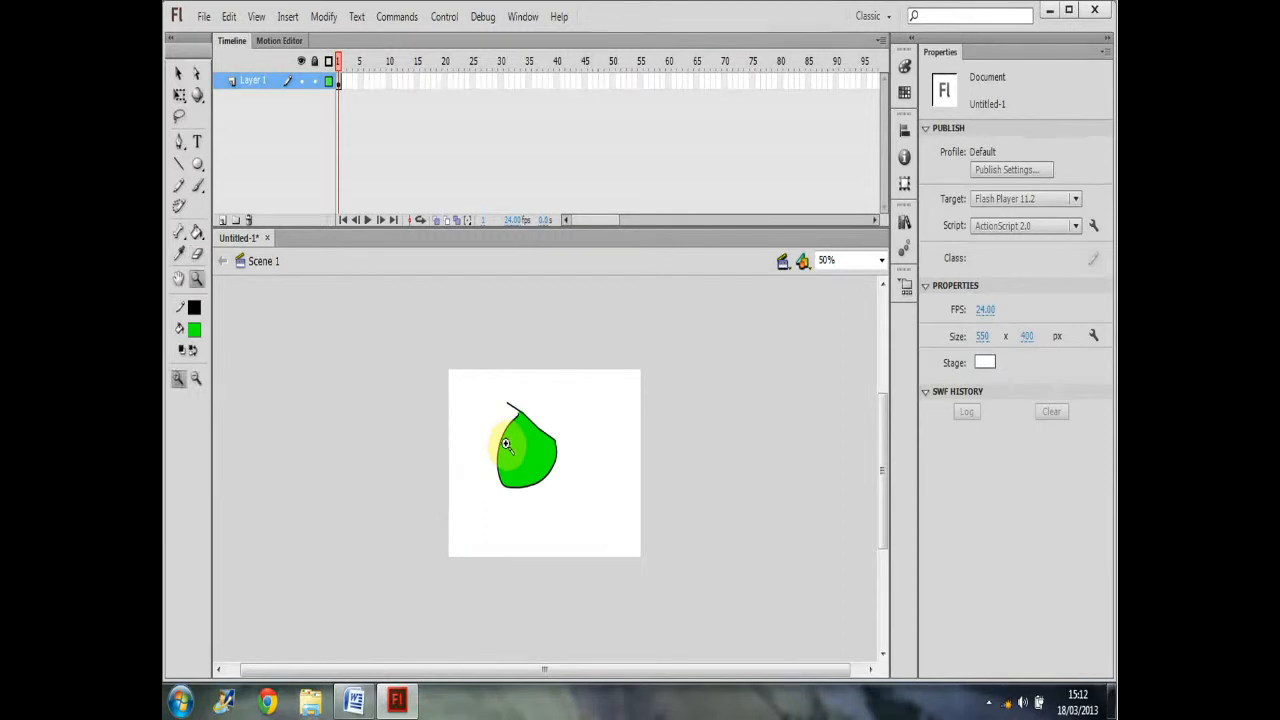
pyautogui.click(531, 446)
pyautogui.click(528, 444)
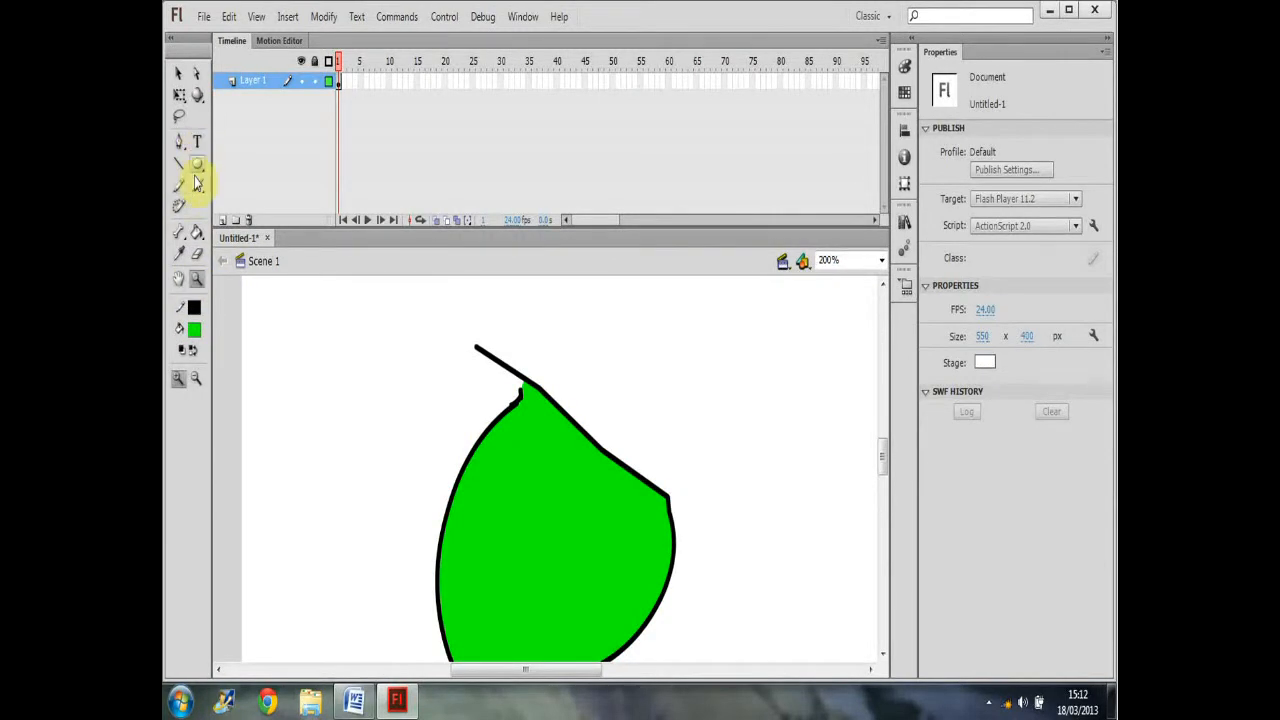
pyautogui.click(197, 256)
pyautogui.moveTo(502, 471); pyautogui.dragTo(463, 467)
pyautogui.moveTo(463, 521)
pyautogui.mouseDown()
pyautogui.moveTo(466, 531)
pyautogui.moveTo(384, 555)
pyautogui.mouseUp()
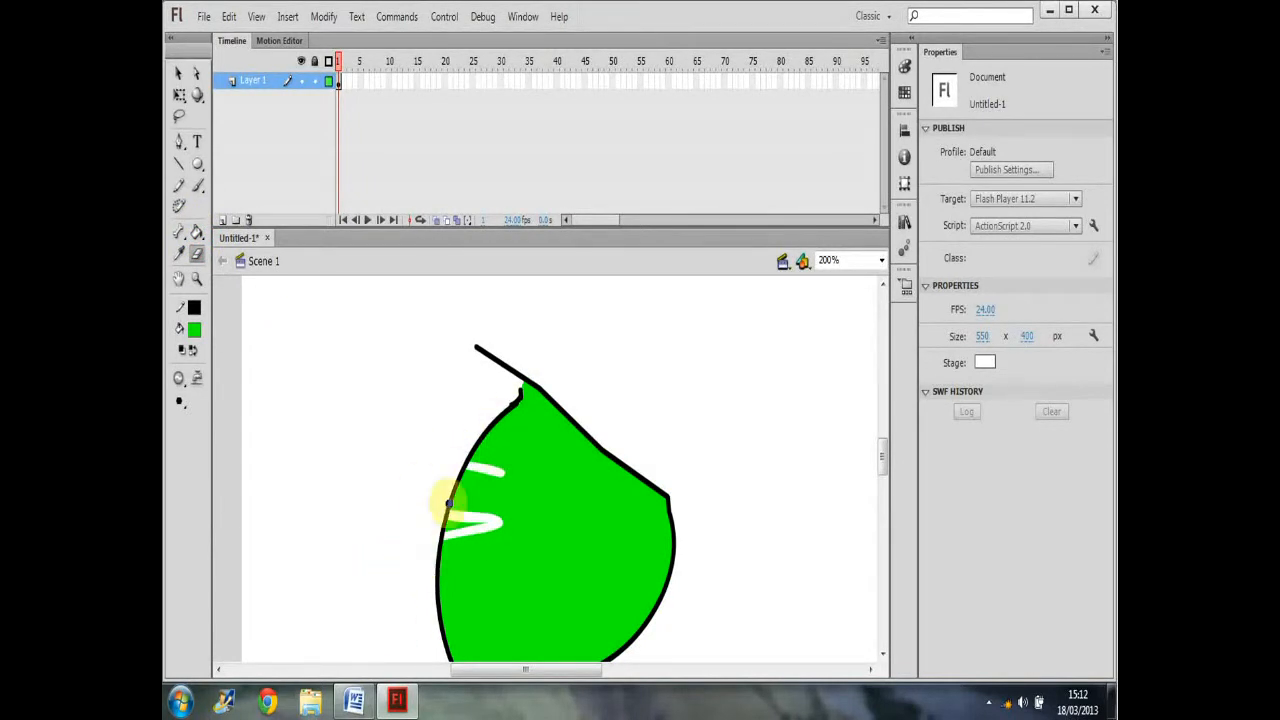
# Step: Erase the black line around the shape's upper tip, including the protruding end, in Erase Lines mode
pyautogui.click(179, 379)
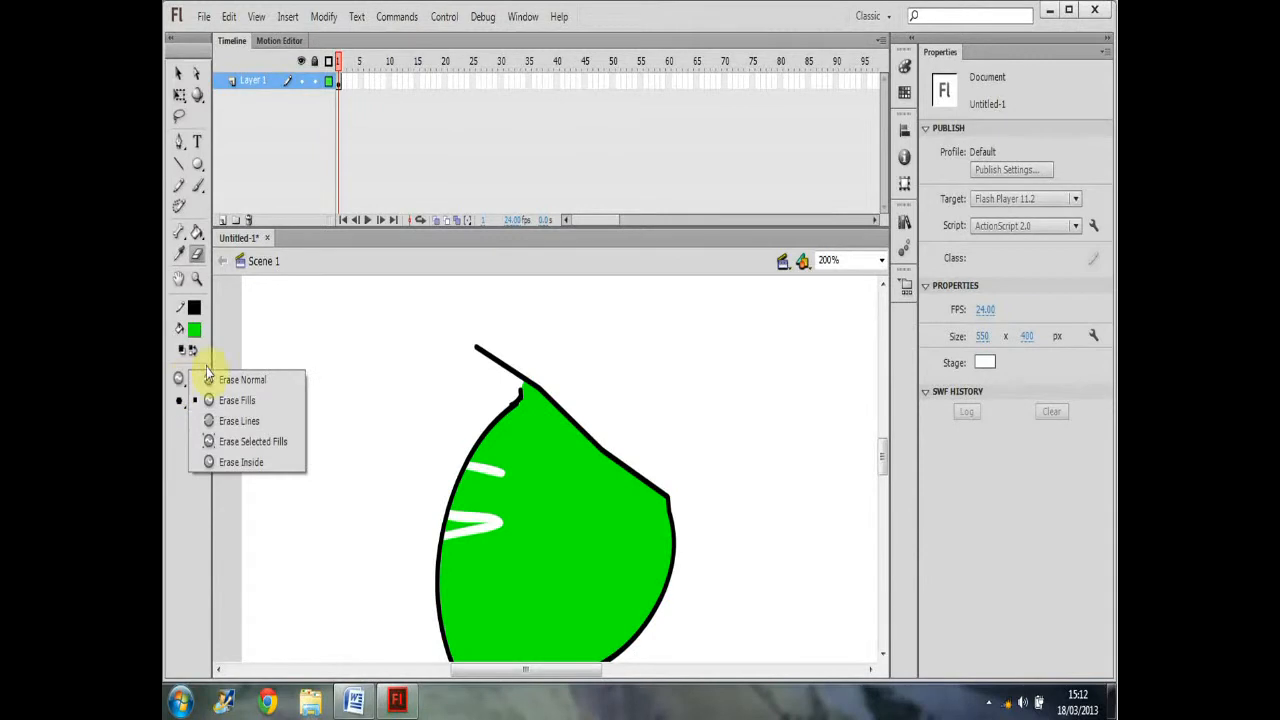
pyautogui.click(248, 430)
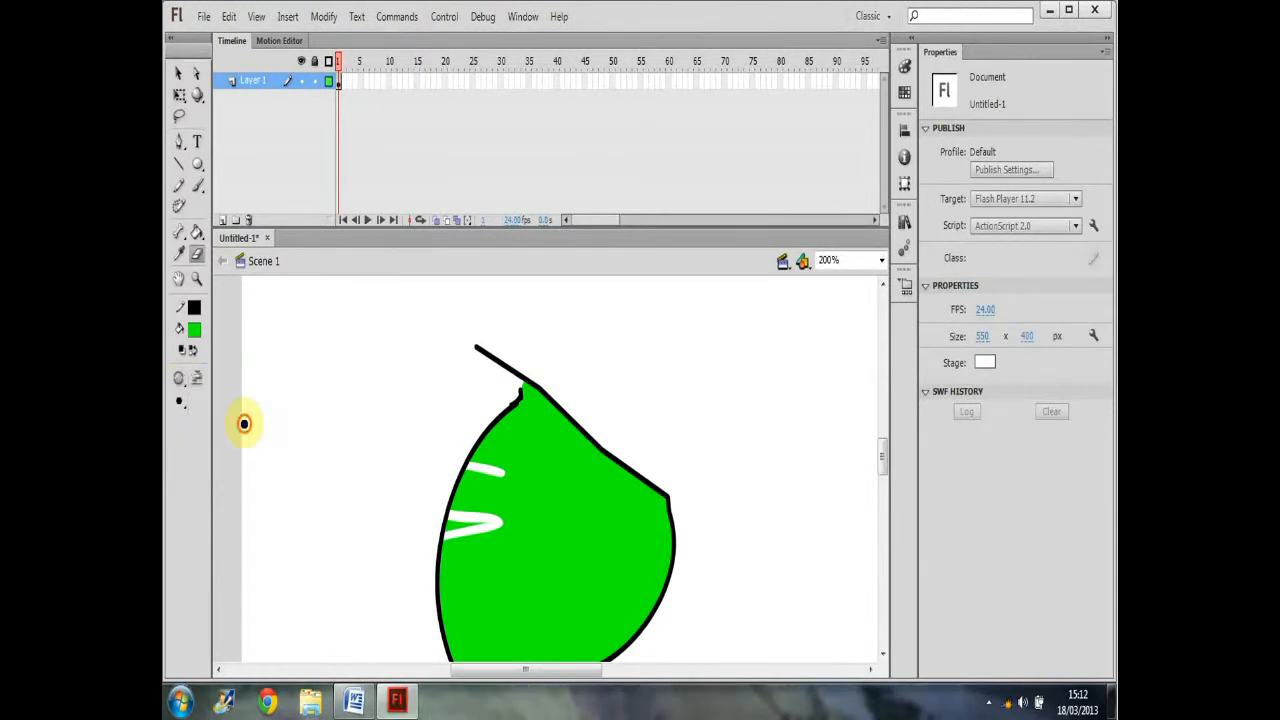
pyautogui.moveTo(474, 347)
pyautogui.mouseDown()
pyautogui.moveTo(534, 340)
pyautogui.moveTo(493, 362)
pyautogui.moveTo(504, 383)
pyautogui.moveTo(535, 376)
pyautogui.moveTo(510, 397)
pyautogui.moveTo(493, 388)
pyautogui.moveTo(563, 406)
pyautogui.moveTo(580, 397)
pyautogui.moveTo(482, 376)
pyautogui.moveTo(596, 391)
pyautogui.moveTo(413, 352)
pyautogui.moveTo(534, 351)
pyautogui.mouseUp()
# Step: Set the Eraser to Erase Selected Fills mode and draw a green oval with a black outline overlapping the shape's upper-left edge
pyautogui.click(180, 384)
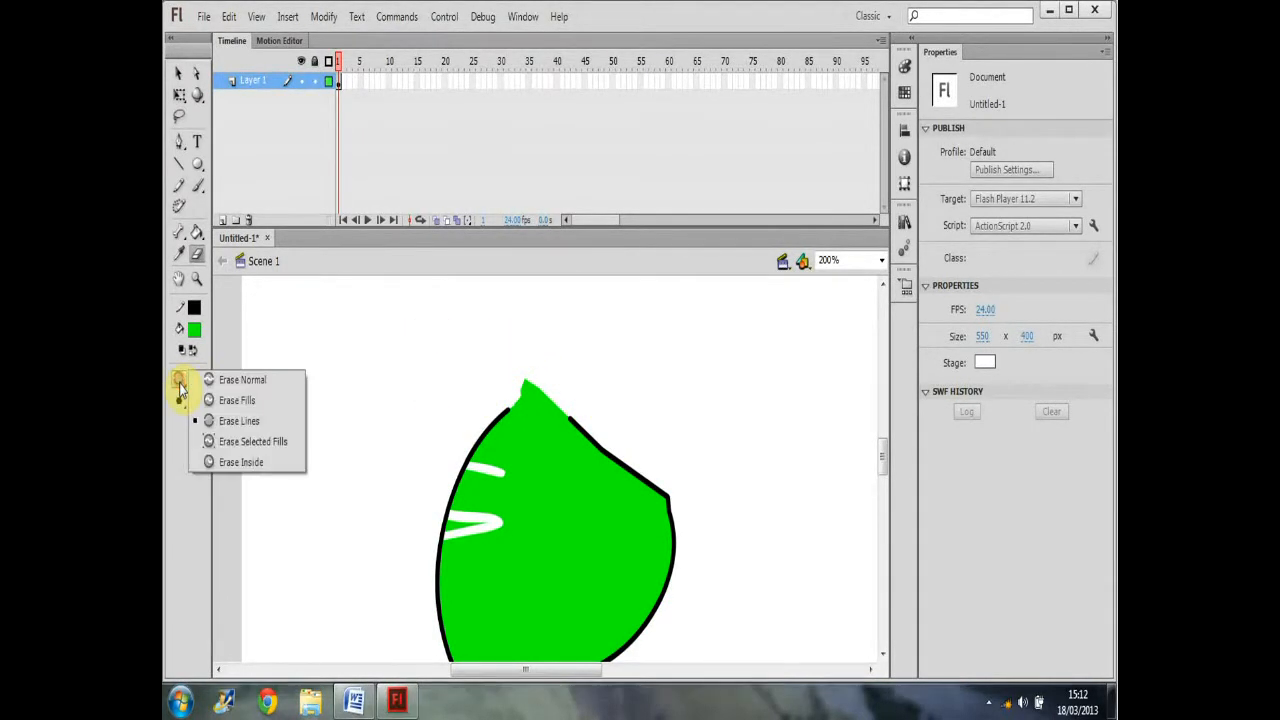
pyautogui.click(255, 444)
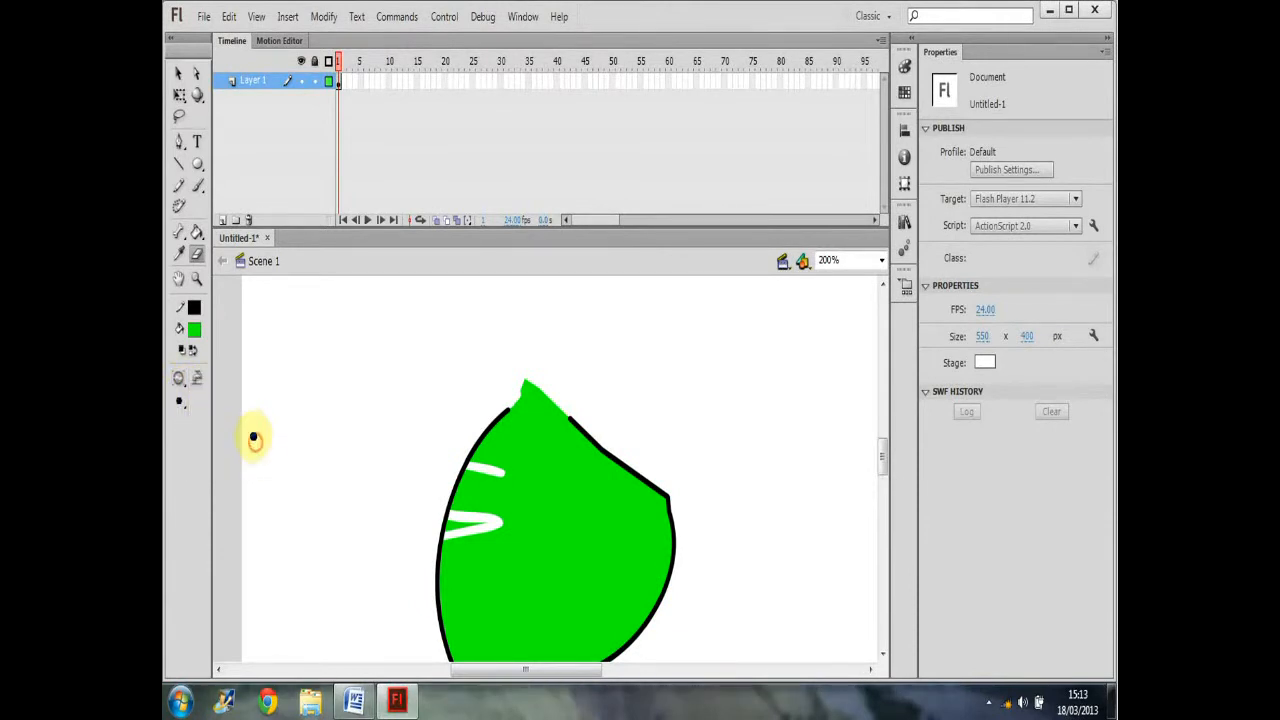
pyautogui.click(180, 76)
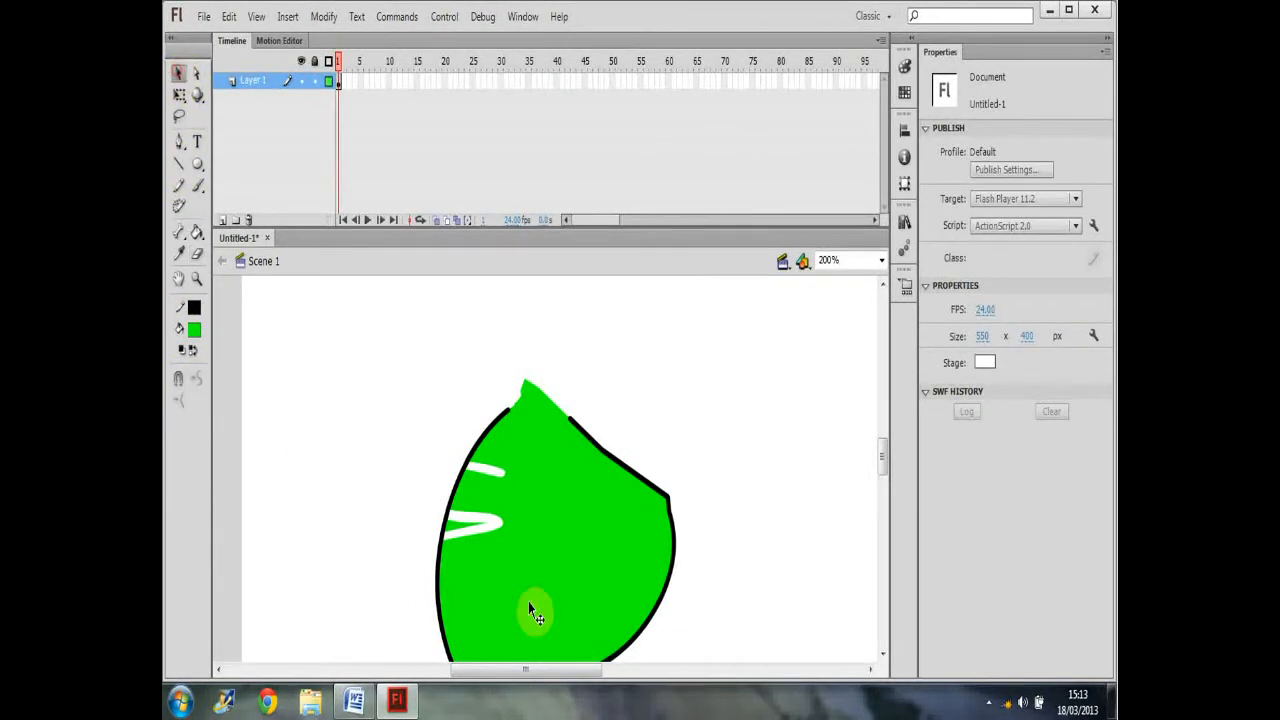
pyautogui.click(533, 535)
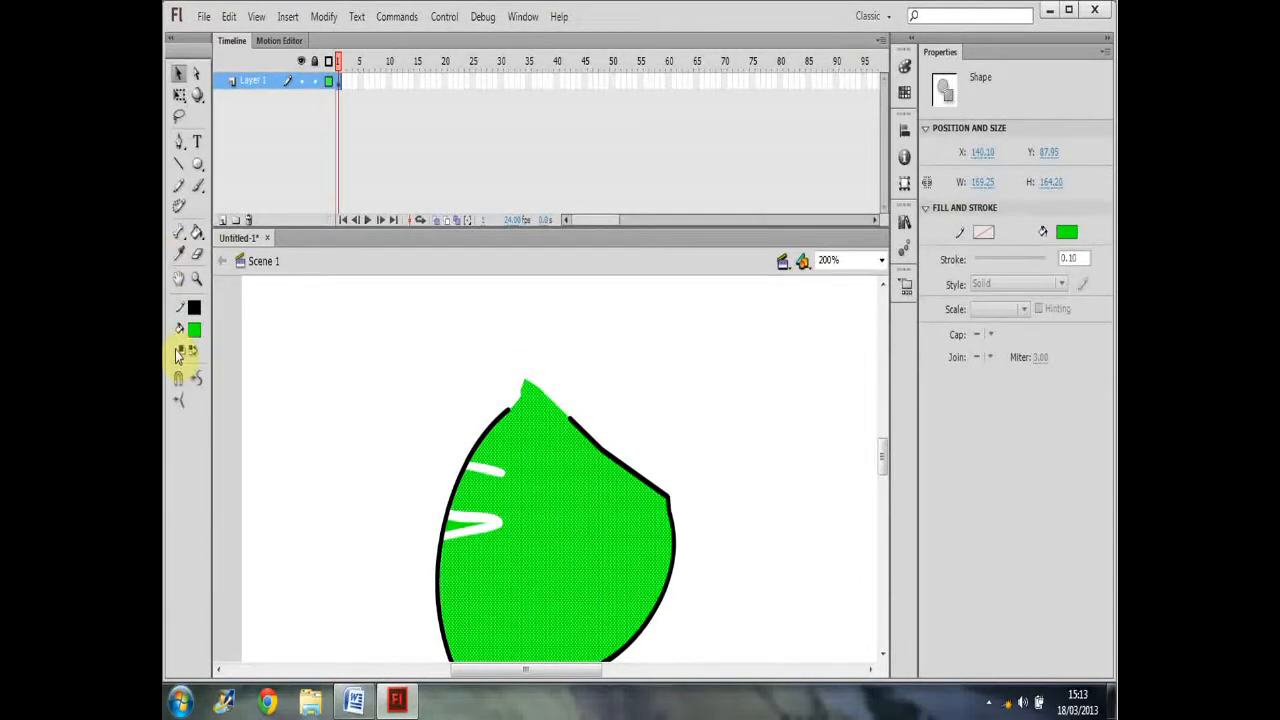
pyautogui.click(197, 163)
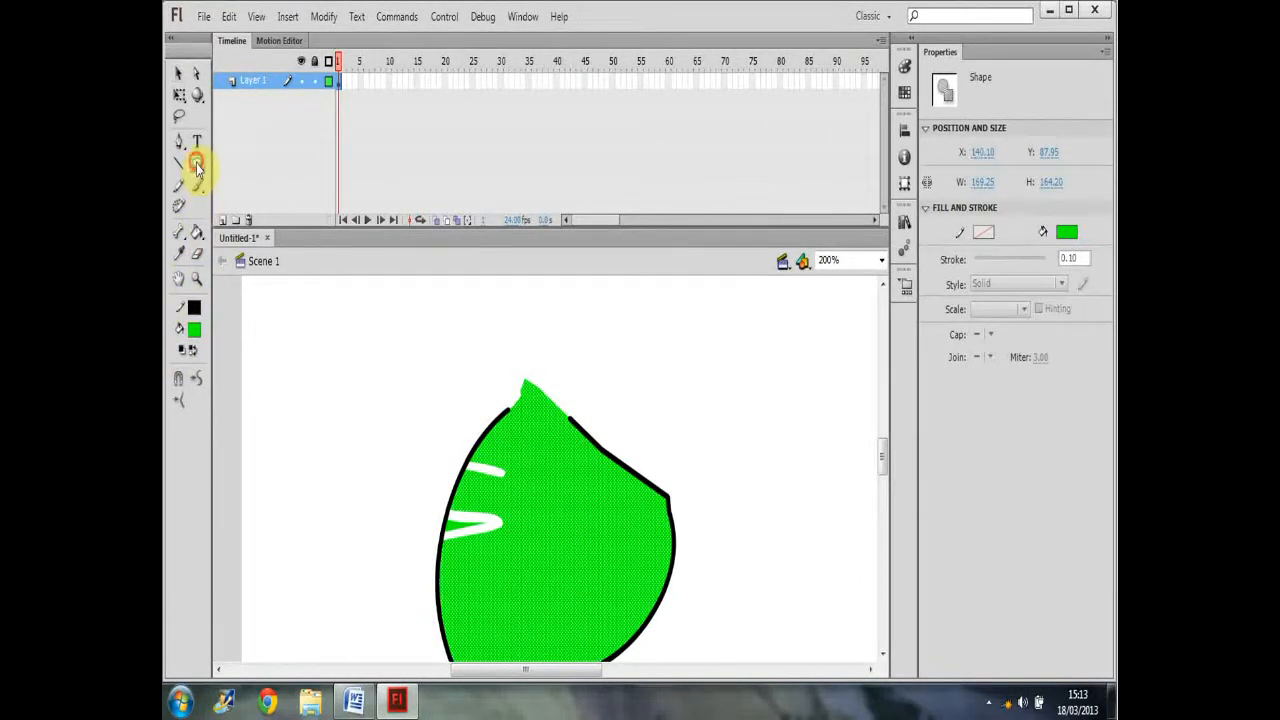
pyautogui.moveTo(333, 315)
pyautogui.mouseDown()
pyautogui.moveTo(509, 466)
pyautogui.moveTo(491, 517)
pyautogui.mouseUp()
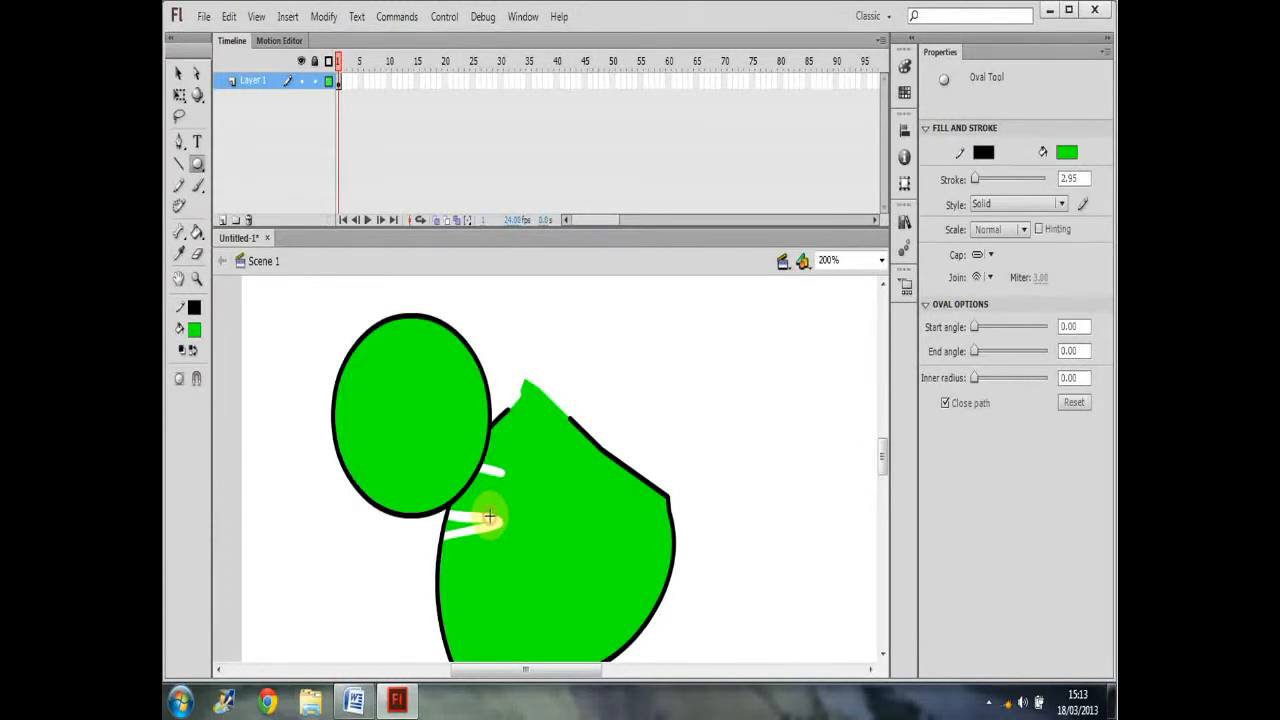
# Step: Select the larger shape's green fill and erase scribbled strokes across it in Erase Selected Fills mode
pyautogui.click(179, 73)
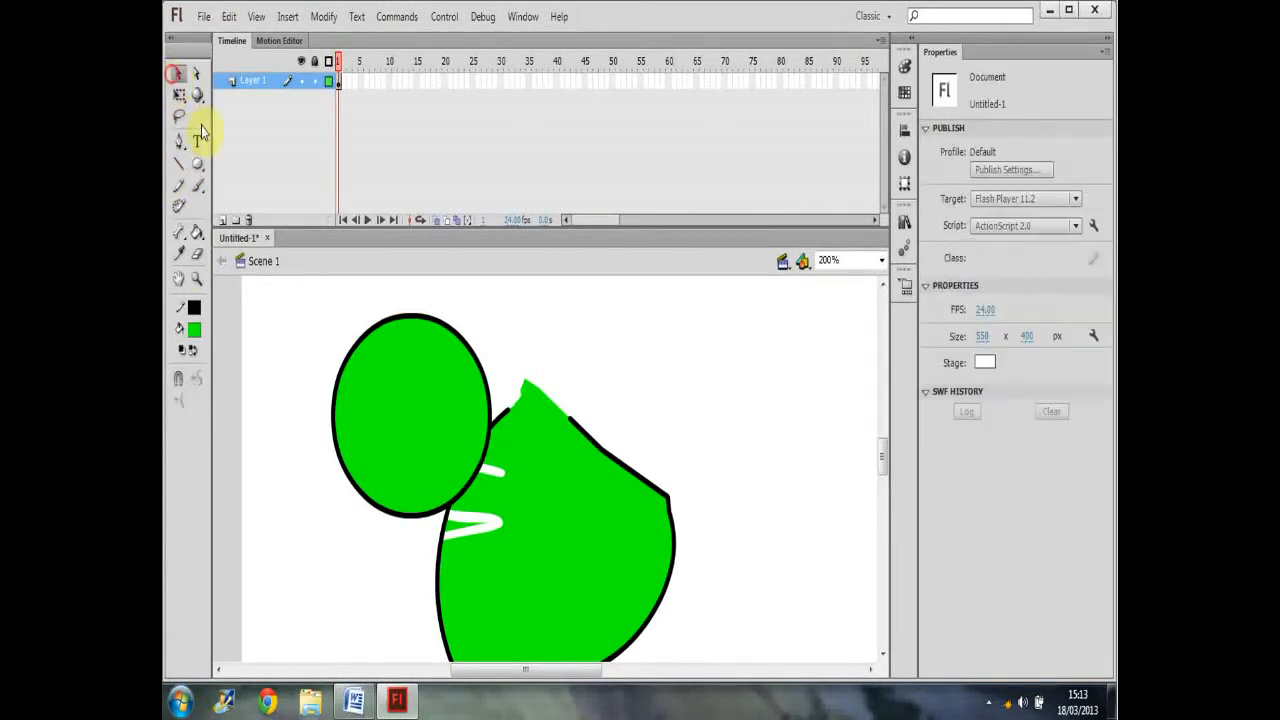
pyautogui.click(522, 524)
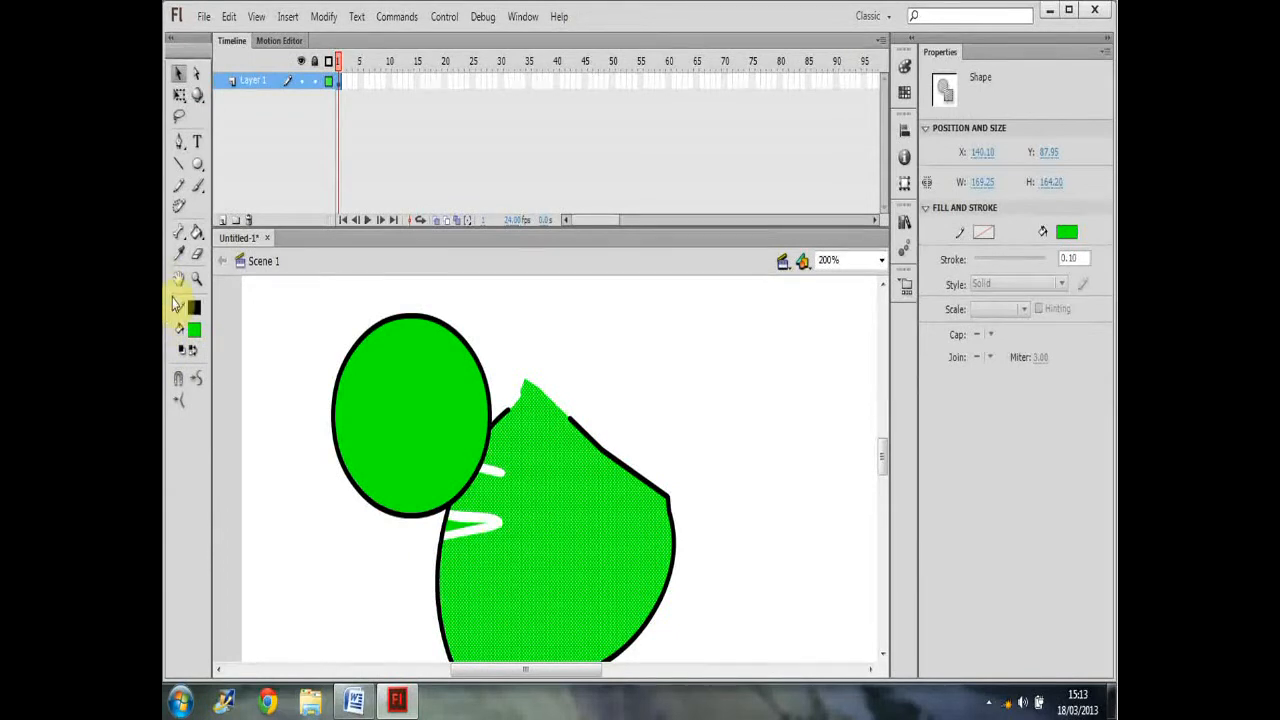
pyautogui.click(196, 253)
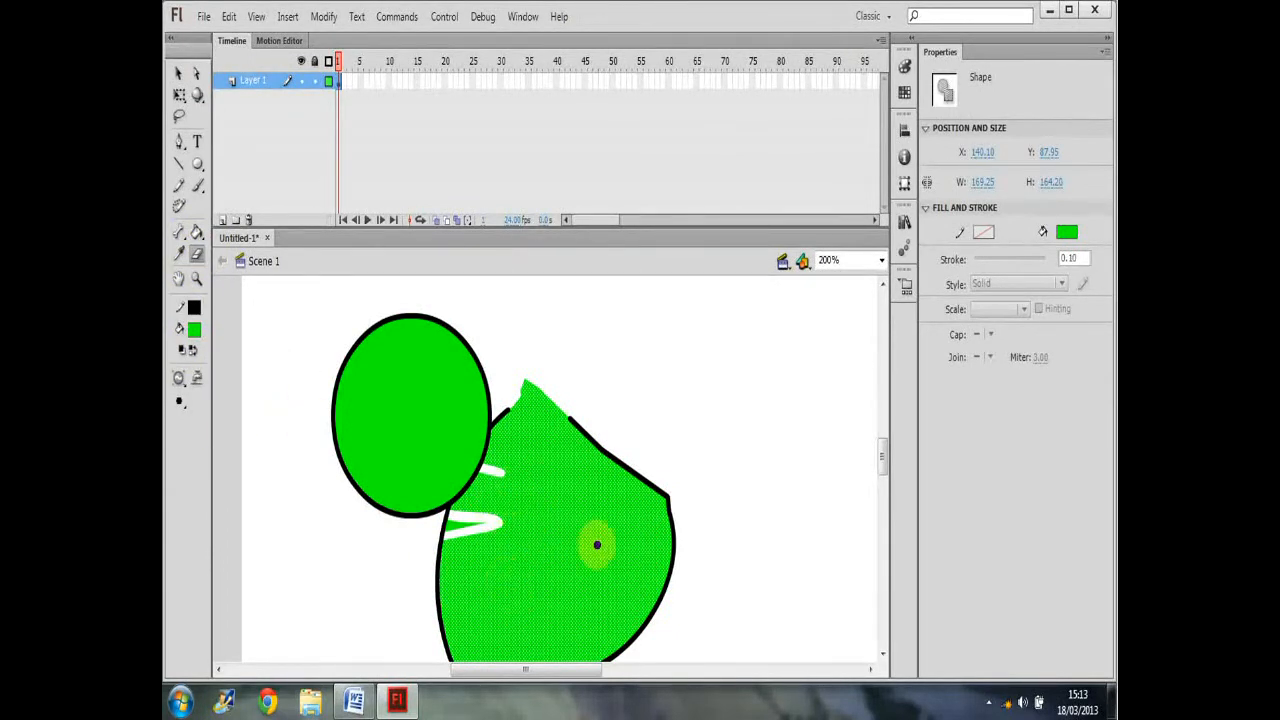
pyautogui.moveTo(526, 509)
pyautogui.mouseDown()
pyautogui.moveTo(362, 455)
pyautogui.moveTo(462, 476)
pyautogui.moveTo(430, 588)
pyautogui.moveTo(415, 549)
pyautogui.moveTo(474, 530)
pyautogui.moveTo(376, 456)
pyautogui.moveTo(470, 389)
pyautogui.moveTo(594, 596)
pyautogui.mouseUp()
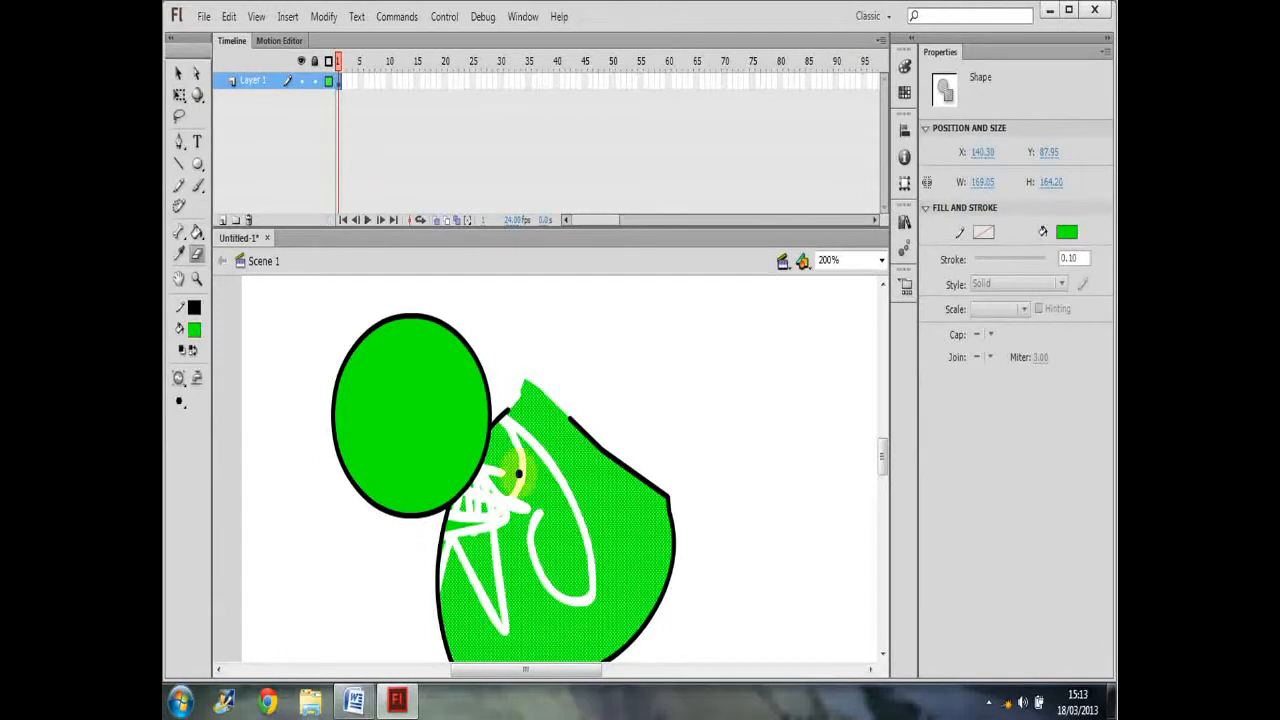
pyautogui.moveTo(512, 483)
pyautogui.mouseDown()
pyautogui.moveTo(531, 471)
pyautogui.moveTo(400, 463)
pyautogui.moveTo(344, 560)
pyautogui.moveTo(543, 429)
pyautogui.moveTo(409, 449)
pyautogui.moveTo(586, 491)
pyautogui.mouseUp()
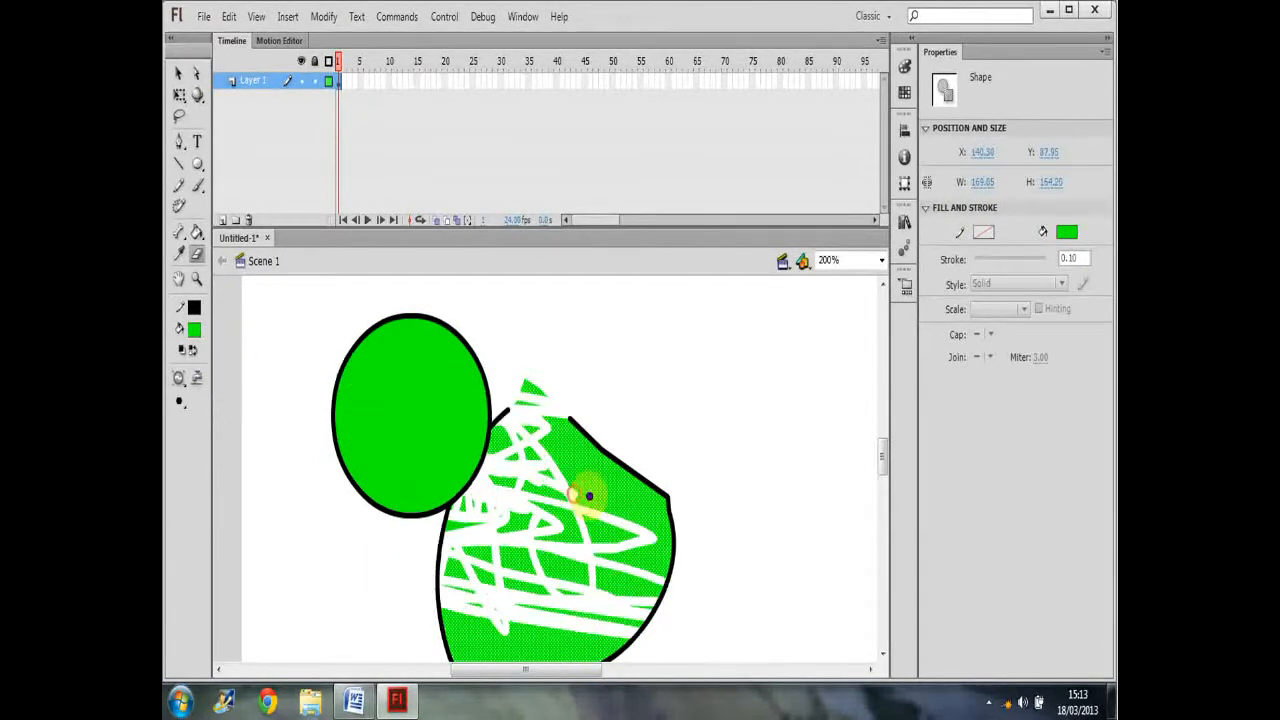
# Step: Deselect the fill and erase scribbled strokes in the oval's fill in Erase Inside mode, starting within the oval
pyautogui.click(179, 378)
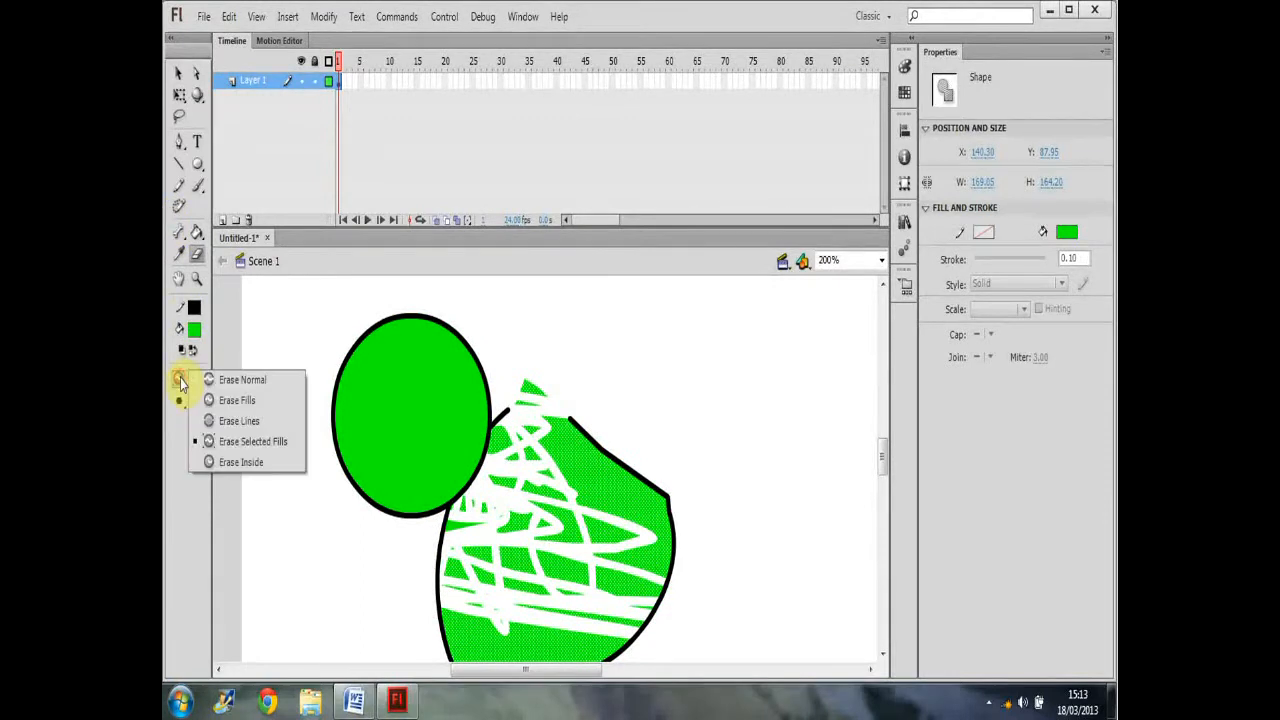
pyautogui.click(250, 463)
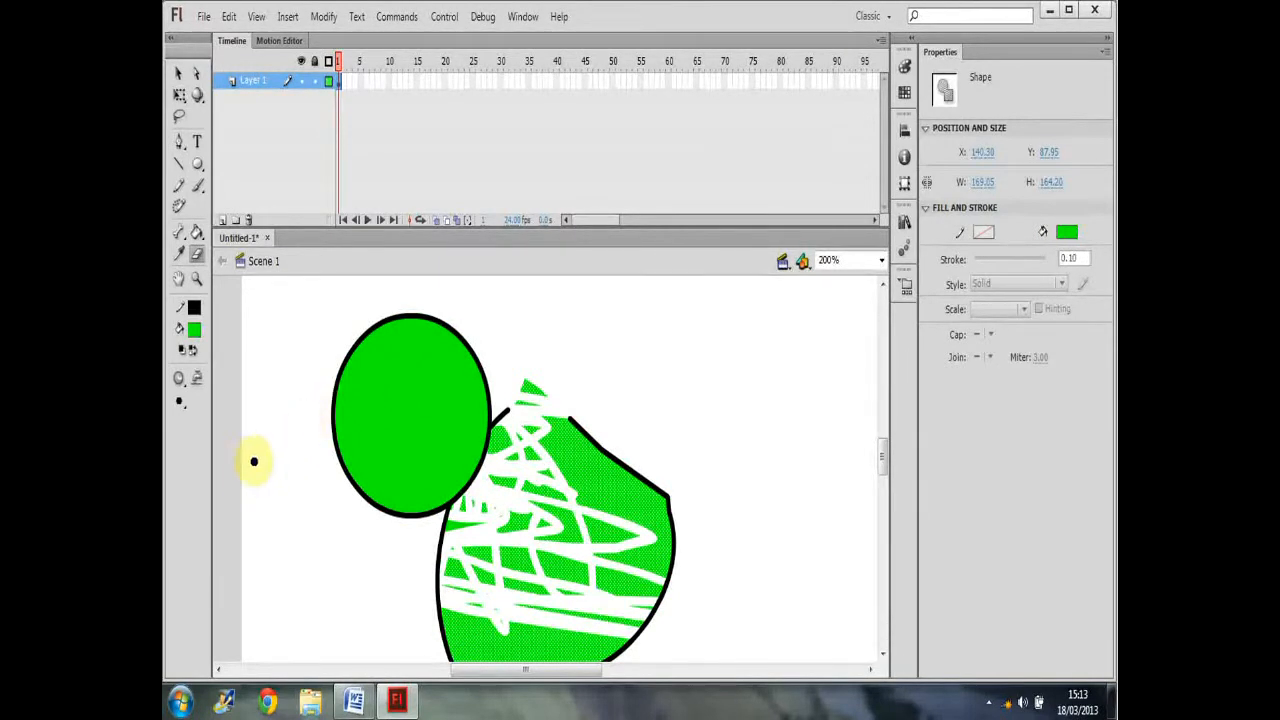
pyautogui.press('v')
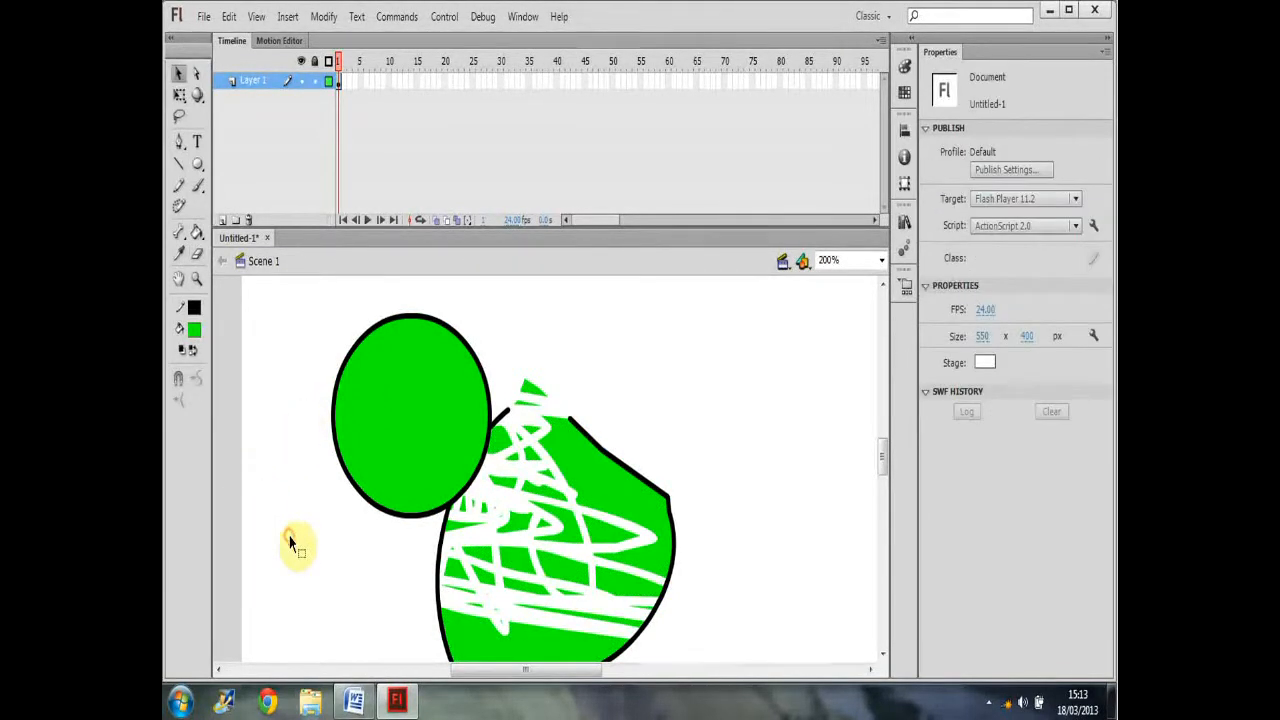
pyautogui.click(197, 255)
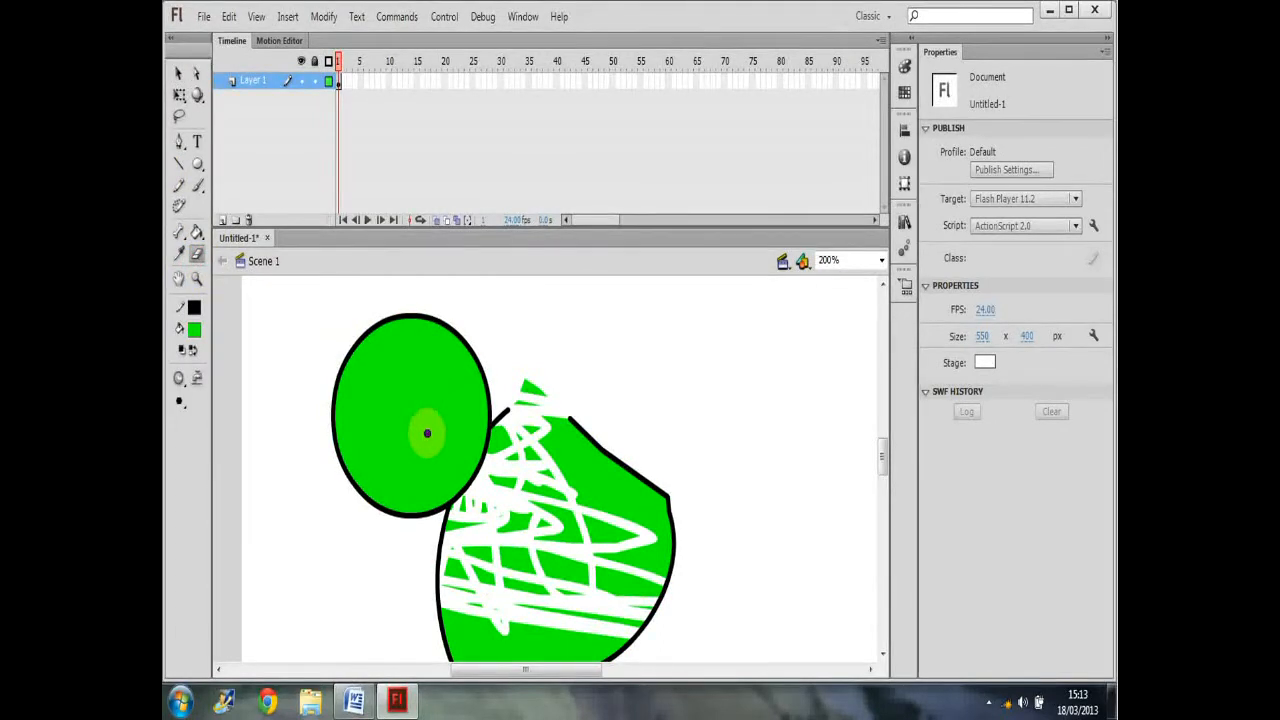
pyautogui.moveTo(414, 449)
pyautogui.mouseDown()
pyautogui.moveTo(416, 397)
pyautogui.moveTo(415, 420)
pyautogui.moveTo(529, 508)
pyautogui.moveTo(478, 510)
pyautogui.moveTo(611, 489)
pyautogui.moveTo(614, 462)
pyautogui.moveTo(539, 419)
pyautogui.moveTo(587, 471)
pyautogui.moveTo(599, 434)
pyautogui.moveTo(540, 412)
pyautogui.moveTo(549, 386)
pyautogui.moveTo(519, 389)
pyautogui.moveTo(581, 450)
pyautogui.moveTo(487, 435)
pyautogui.mouseUp()
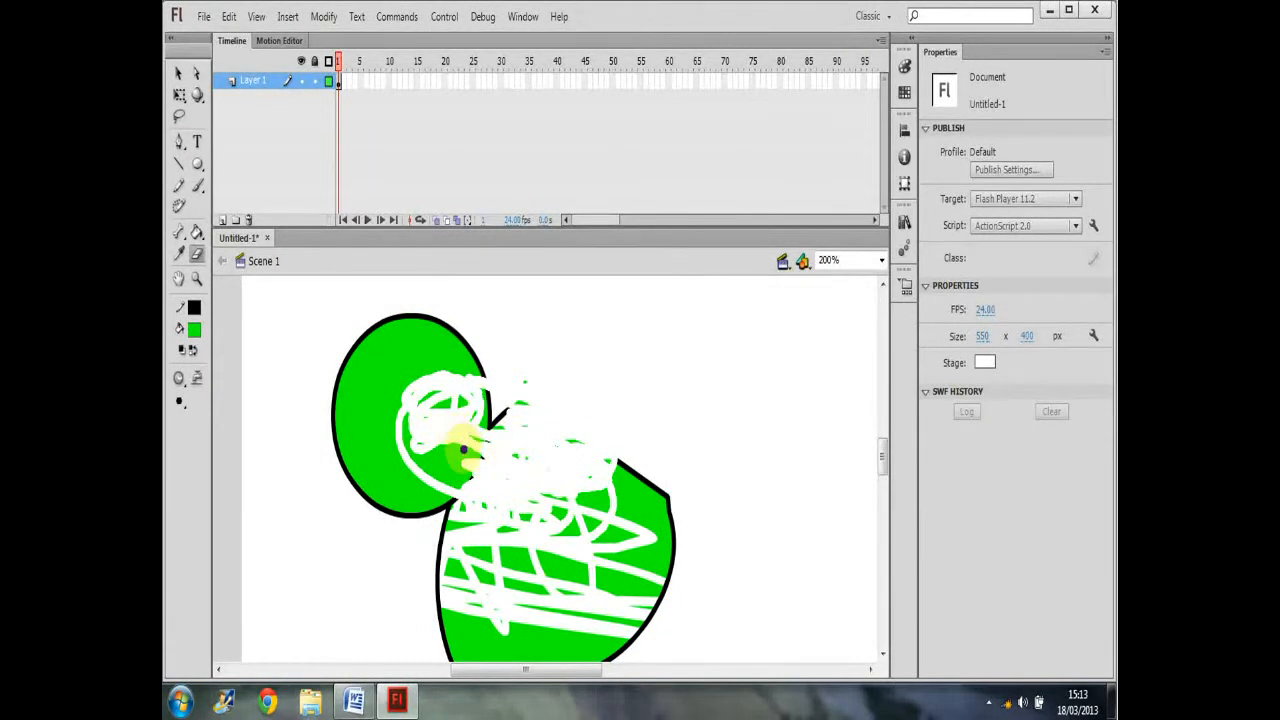
pyautogui.hotkey('ctrl', 'z')
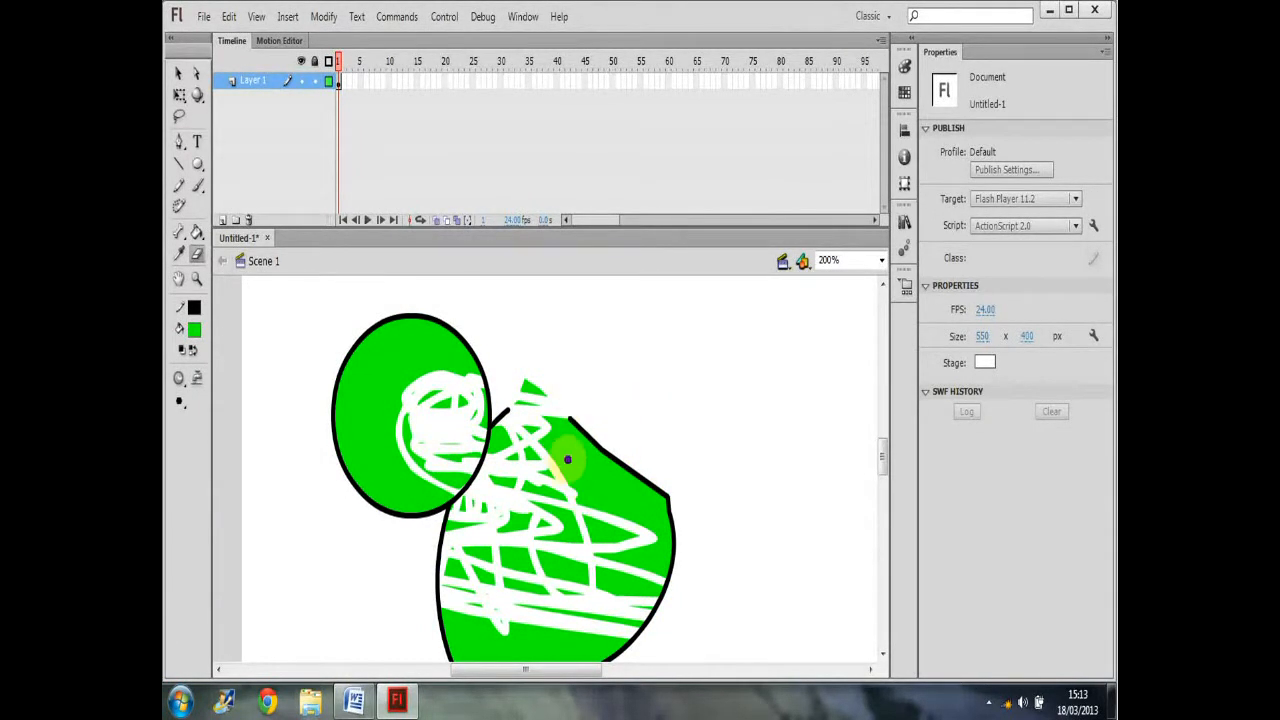
# Step: Delete all the artwork from the stage, viewing it at 100% zoom
pyautogui.scroll(-4, 600, 450)
pyautogui.scroll(2, 580, 500)
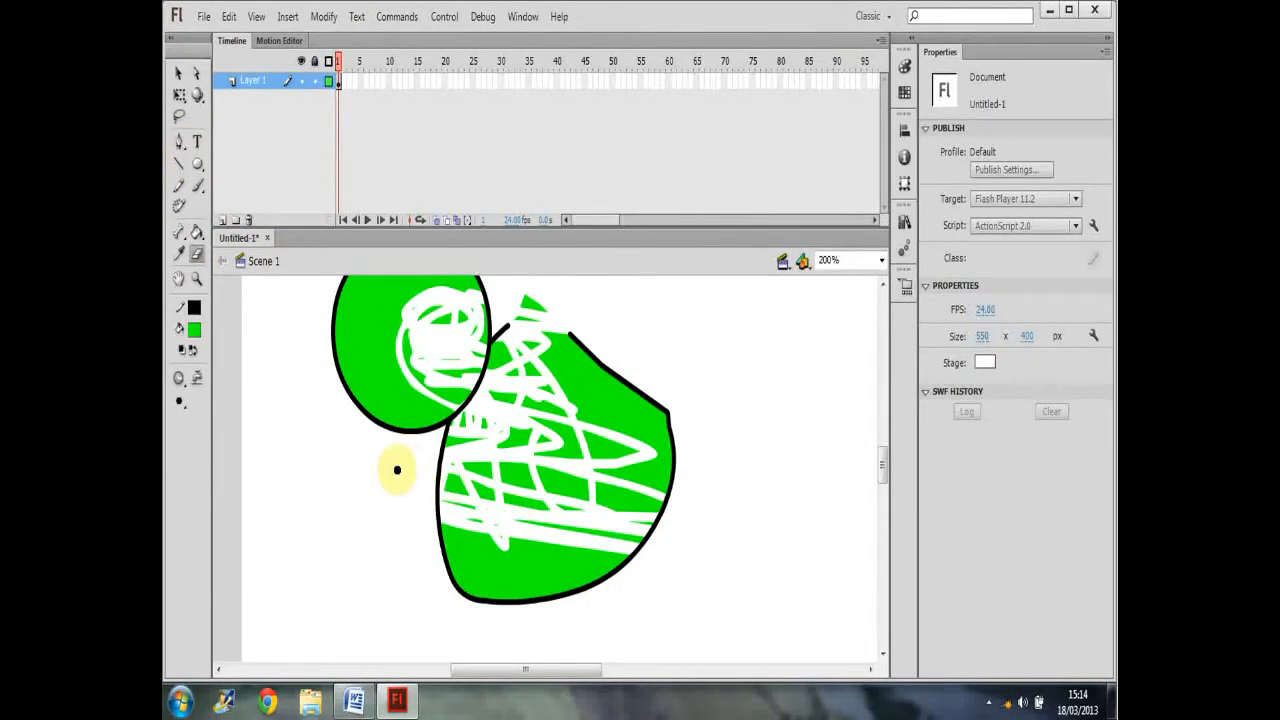
pyautogui.press('z')
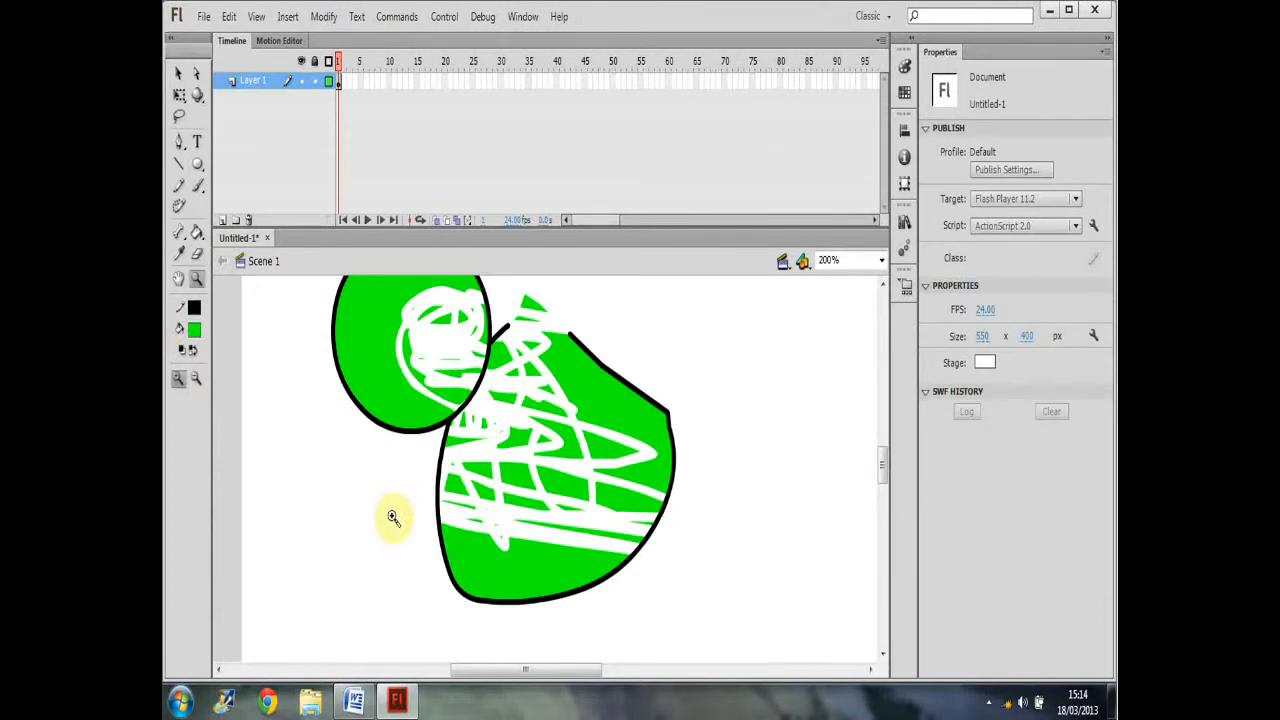
pyautogui.keyDown('alt'); pyautogui.click(549, 470); pyautogui.keyUp('alt')
pyautogui.press('v')
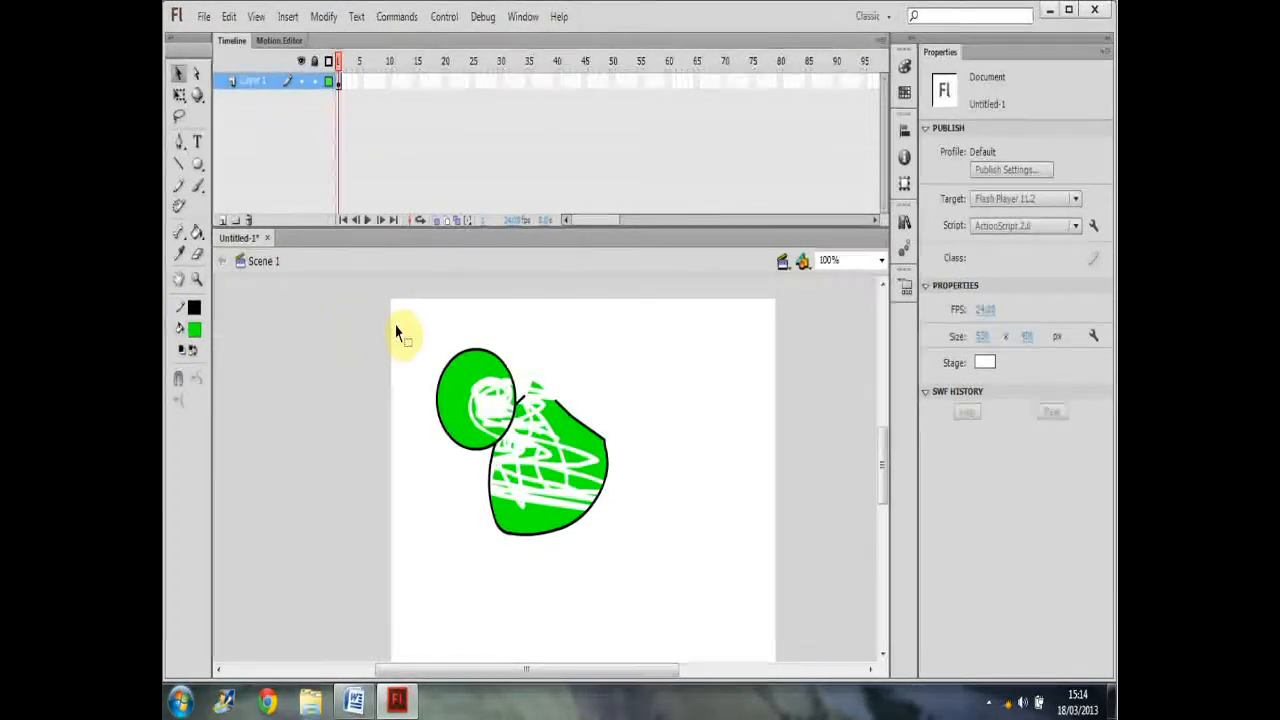
pyautogui.moveTo(394, 331); pyautogui.dragTo(720, 634)
pyautogui.press('Delete')
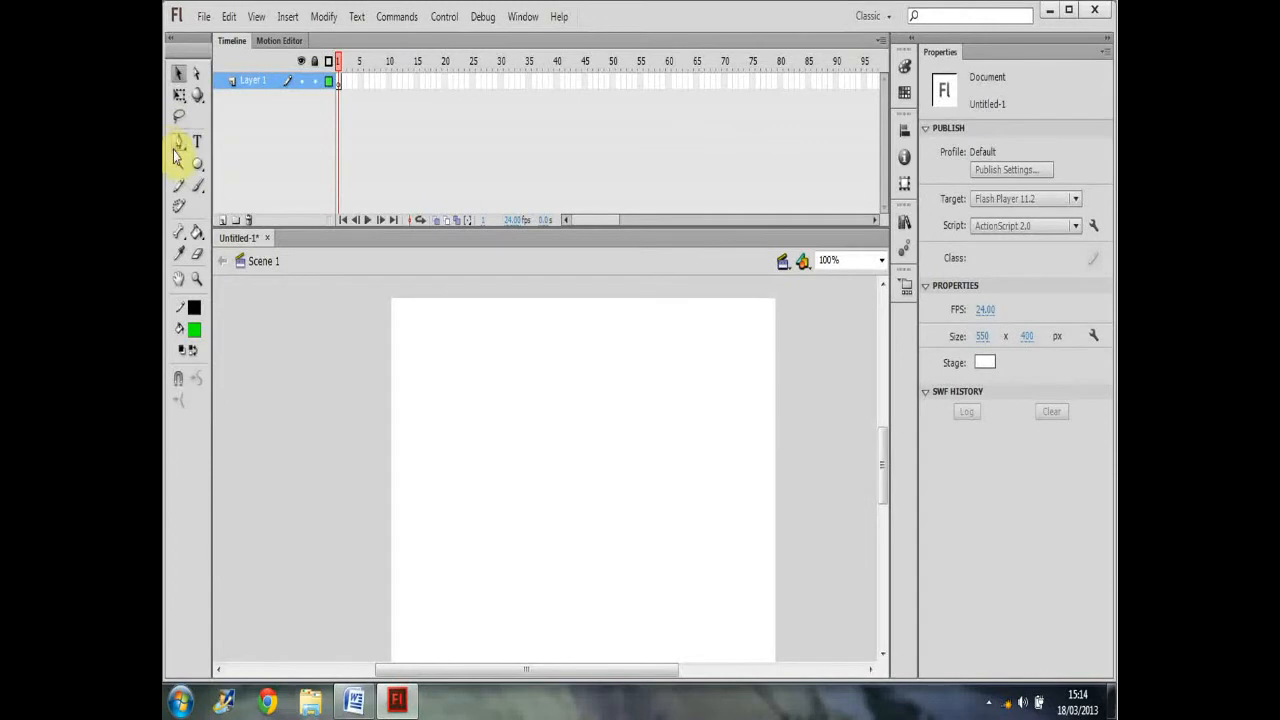
# Step: Draw a curved, open loop with the Pen tool in the upper-left part of the stage using a 2.95 black stroke
pyautogui.click(176, 146)
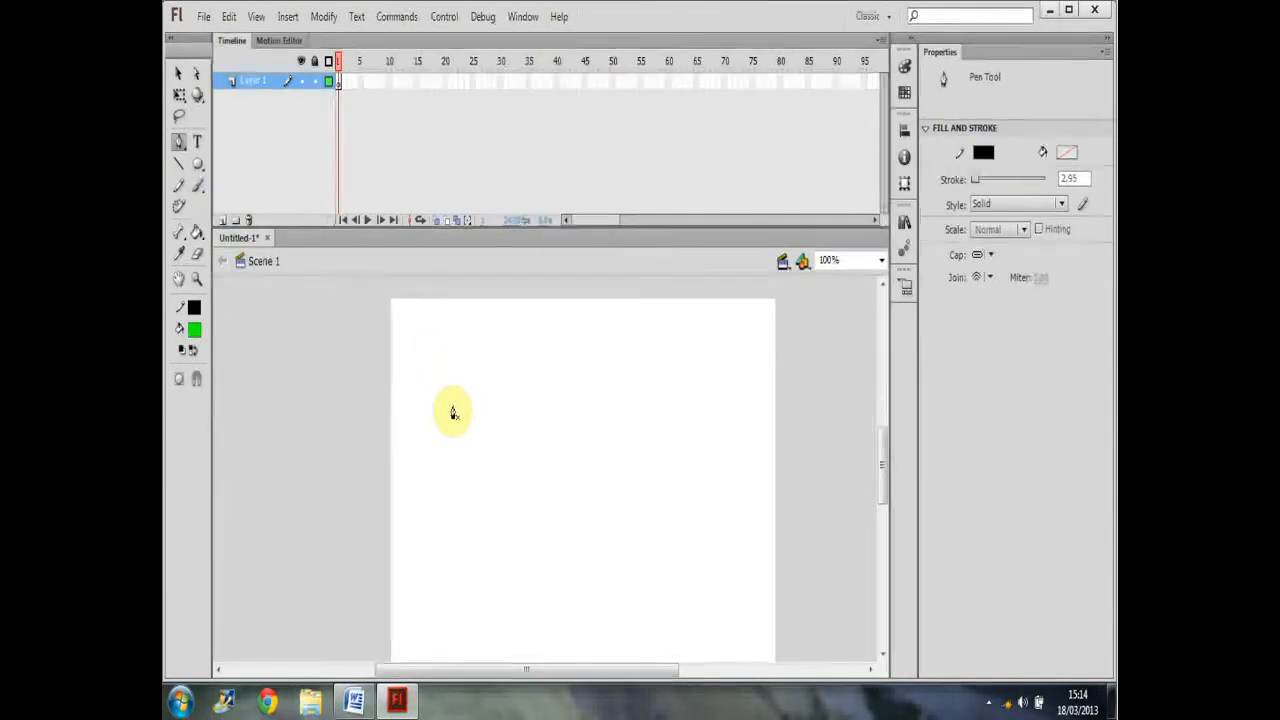
pyautogui.moveTo(452, 410); pyautogui.dragTo(439, 441)
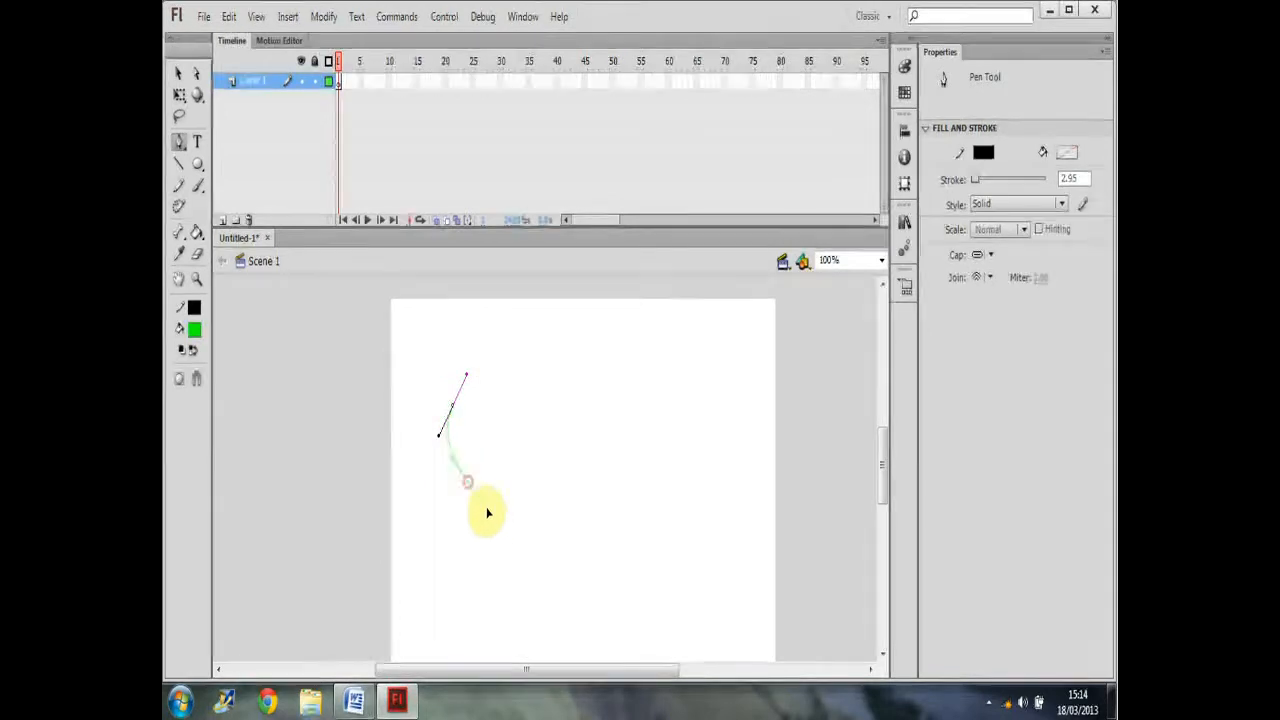
pyautogui.moveTo(505, 497); pyautogui.dragTo(597, 438)
pyautogui.moveTo(568, 361); pyautogui.dragTo(428, 293)
pyautogui.click(428, 295)
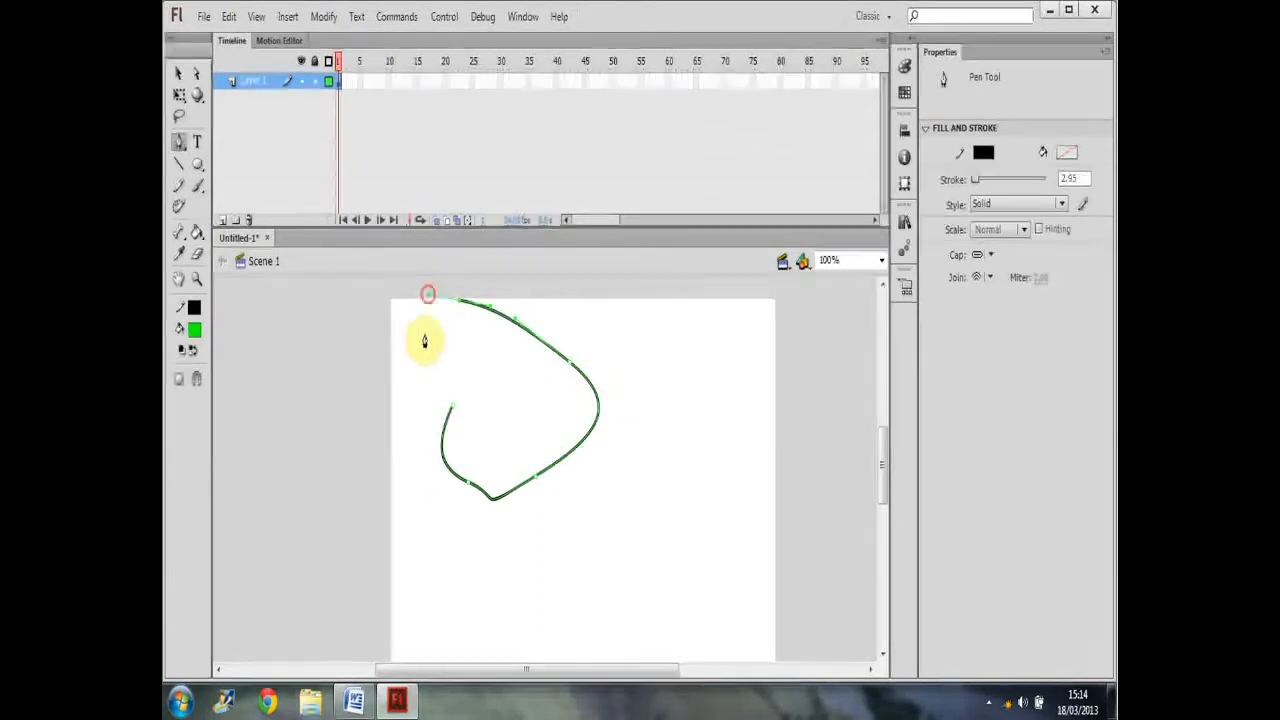
pyautogui.click(434, 333)
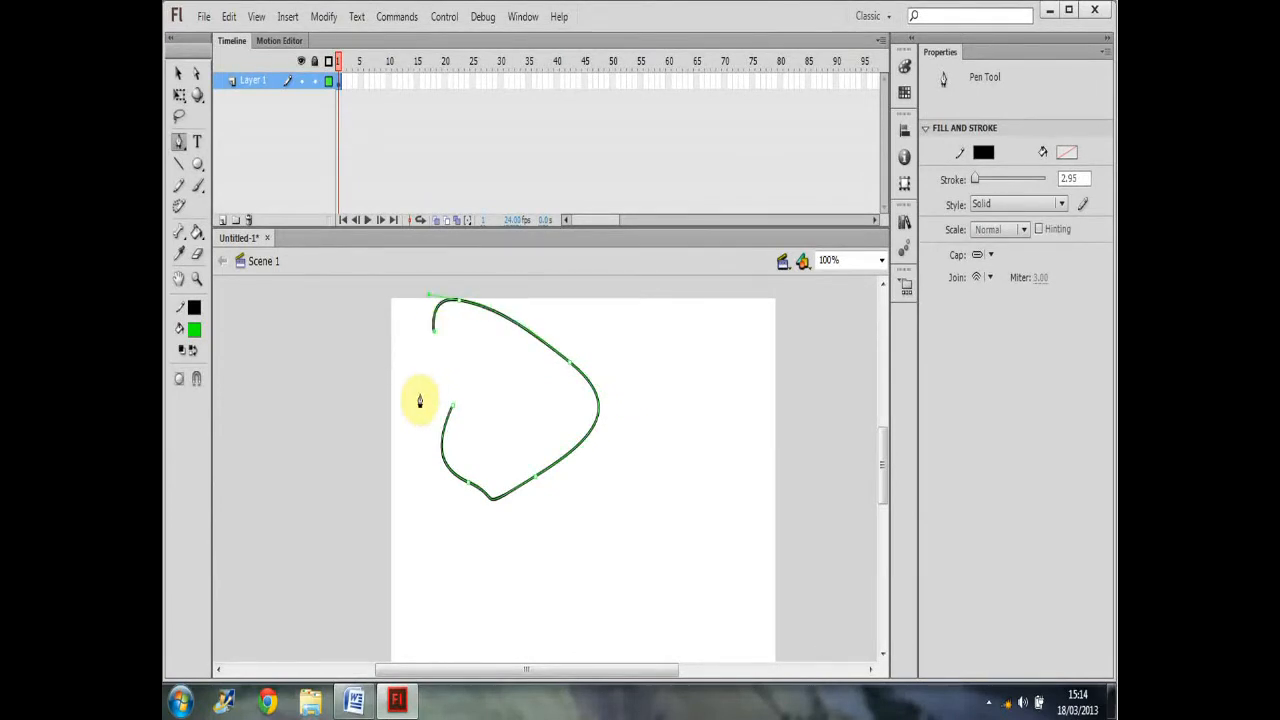
# Step: Extend the pen path with straight segments down the stage's left side, along below the loop and diagonally up to the right
pyautogui.click(420, 400)
pyautogui.click(423, 534)
pyautogui.click(480, 553)
pyautogui.click(531, 546)
pyautogui.click(574, 497)
pyautogui.click(600, 466)
pyautogui.click(632, 421)
pyautogui.click(663, 391)
# Step: Continue the pen path with curves down the right side and back around the lower left, closing it at its starting point
pyautogui.moveTo(680, 391); pyautogui.dragTo(695, 417)
pyautogui.moveTo(704, 514); pyautogui.dragTo(679, 529)
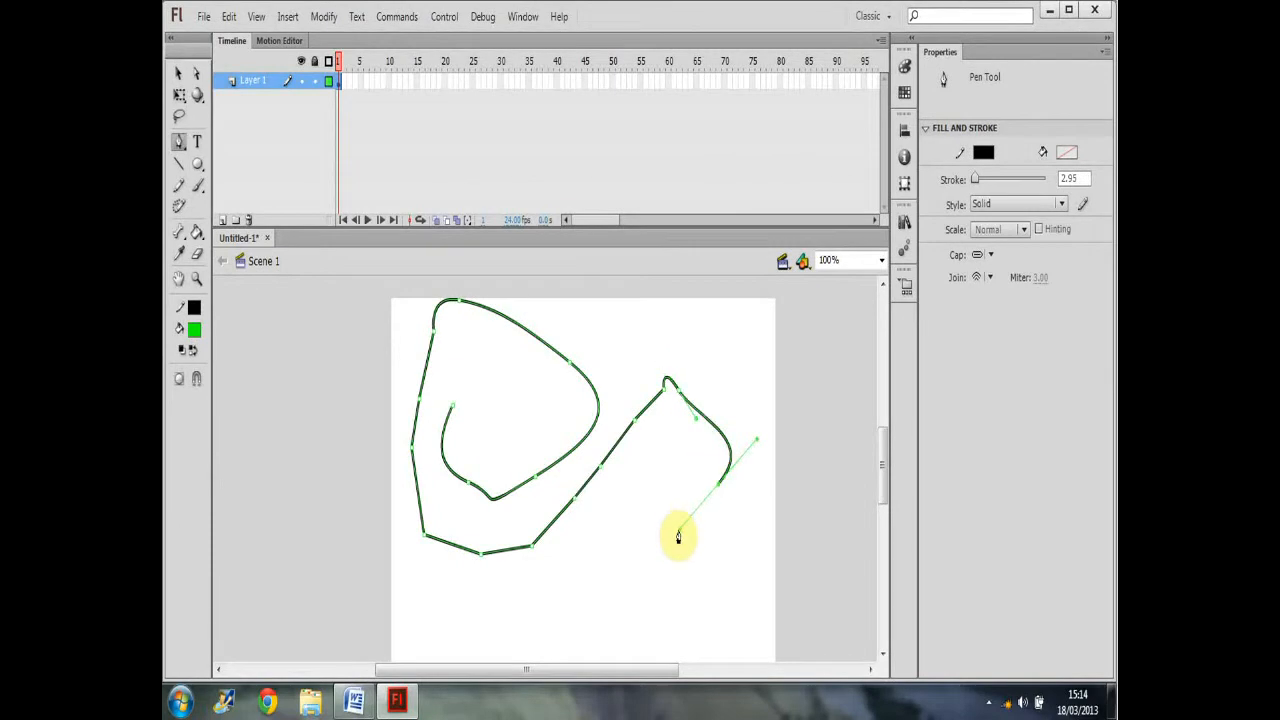
pyautogui.click(592, 534)
pyautogui.moveTo(557, 563); pyautogui.dragTo(408, 521)
pyautogui.moveTo(438, 441); pyautogui.dragTo(453, 409)
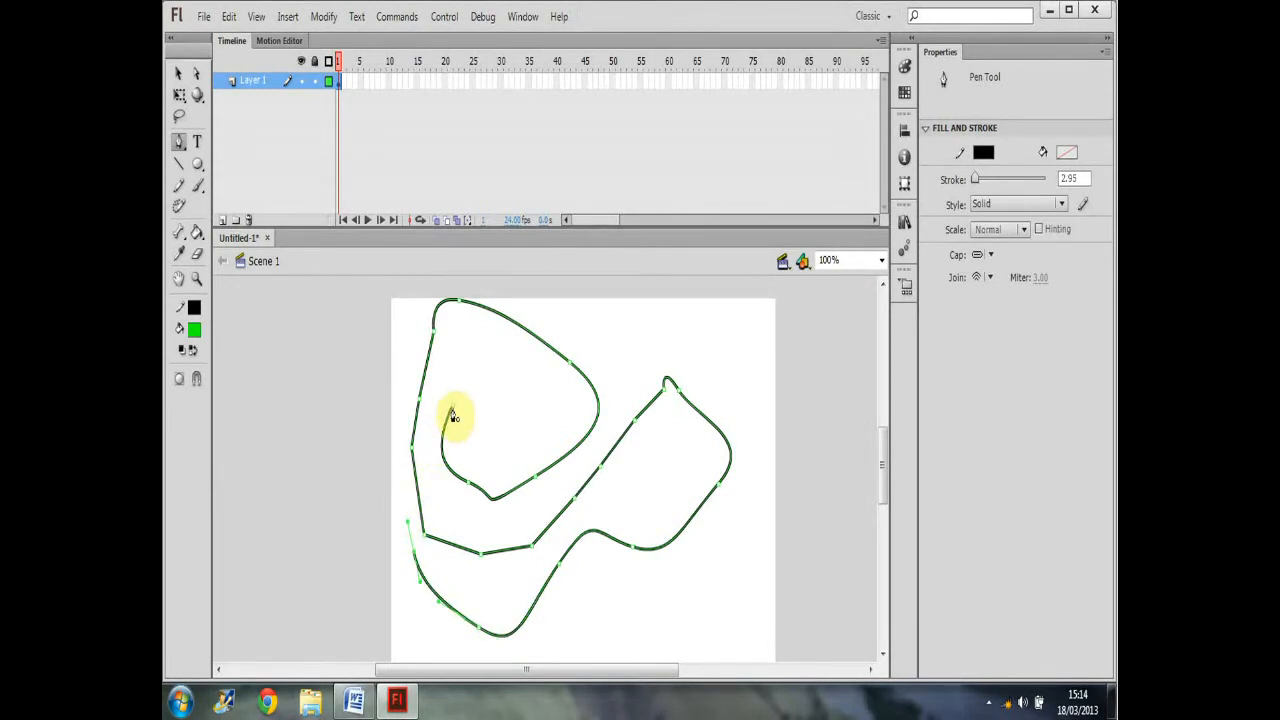
pyautogui.moveTo(400, 416); pyautogui.dragTo(410, 366)
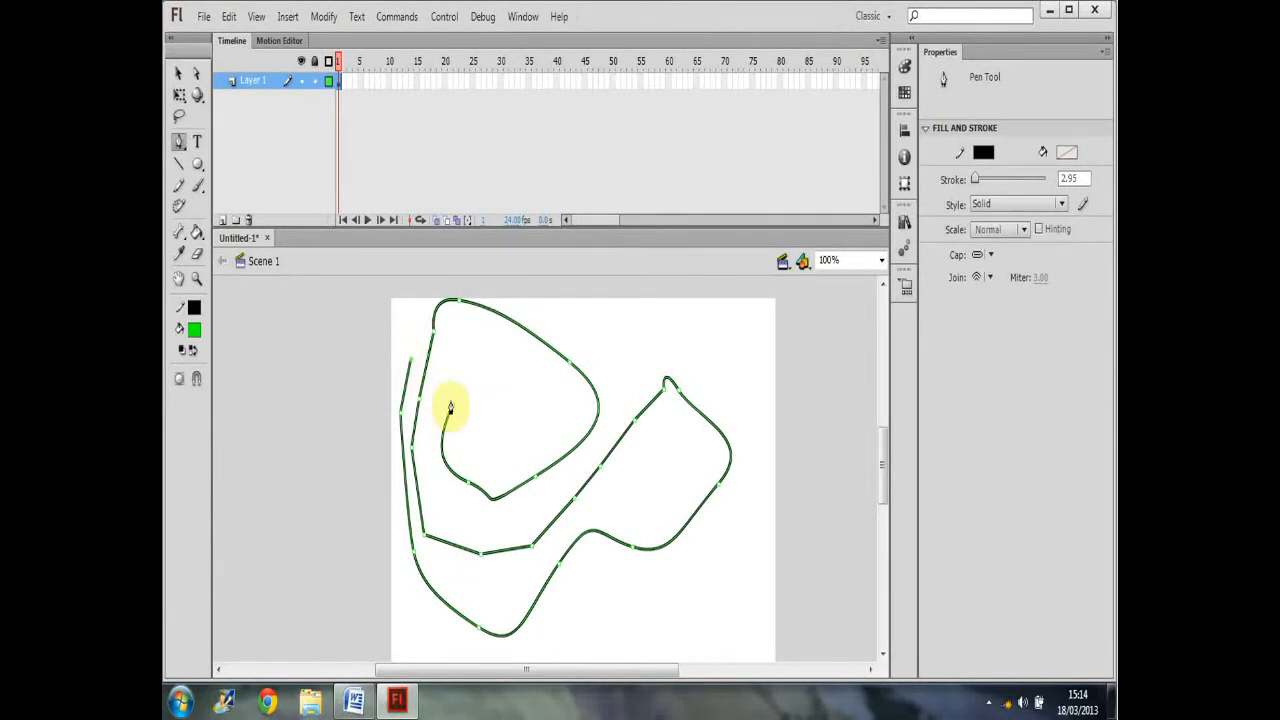
pyautogui.click(452, 408)
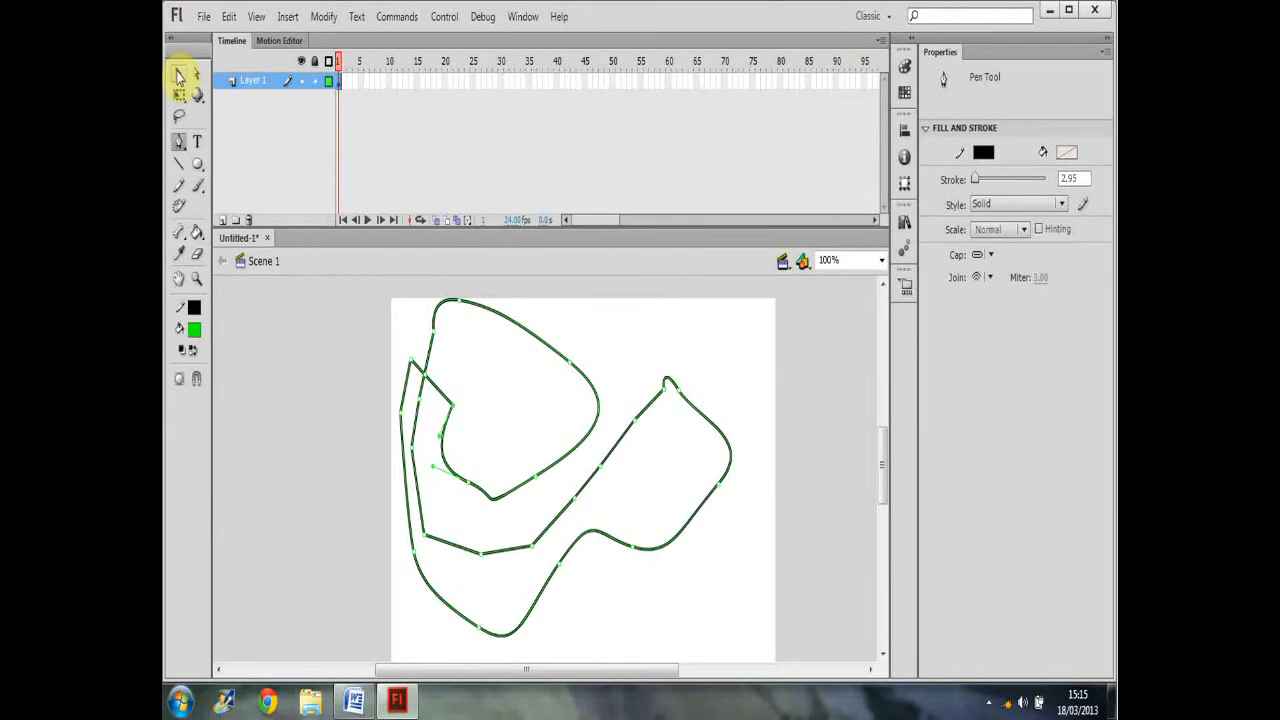
# Step: Bend the inner loop's right side and the diagonal segments of the closed outline into new curves with the Selection tool
pyautogui.click(180, 75)
pyautogui.moveTo(596, 408); pyautogui.dragTo(622, 402)
pyautogui.moveTo(537, 343); pyautogui.dragTo(525, 373)
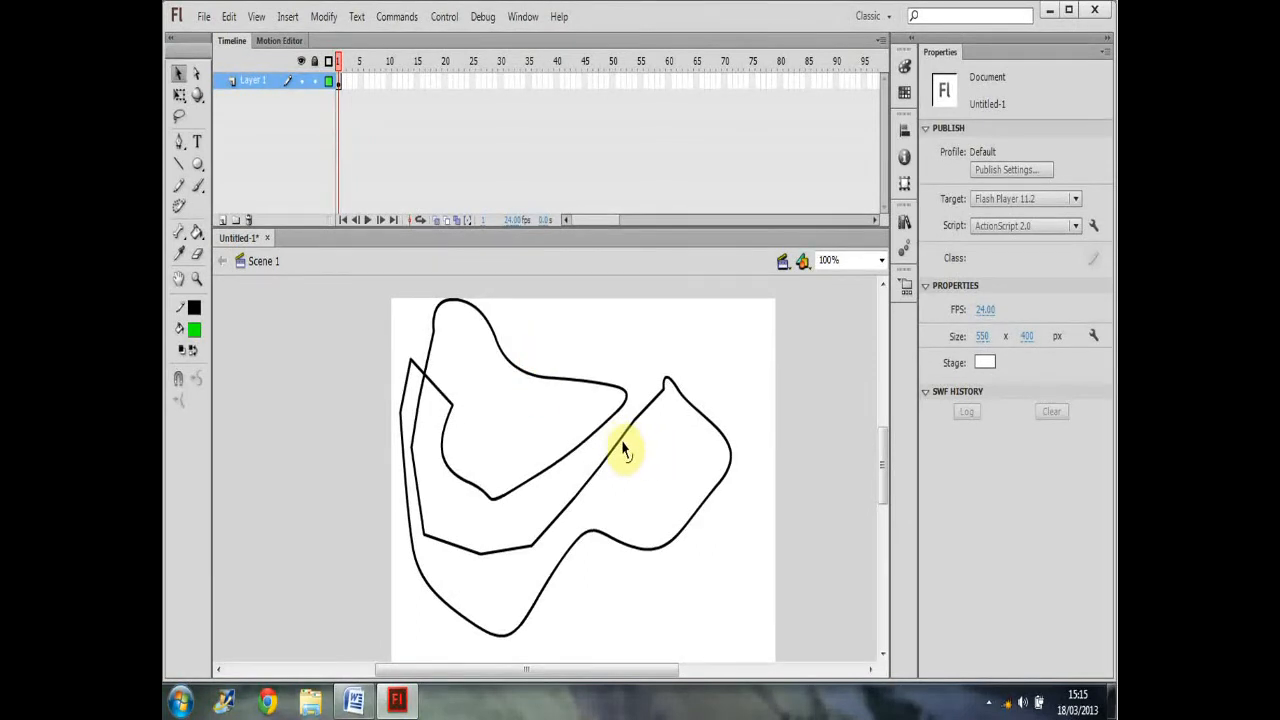
pyautogui.moveTo(620, 450); pyautogui.dragTo(644, 461)
pyautogui.moveTo(651, 412)
pyautogui.mouseDown()
pyautogui.moveTo(668, 418)
pyautogui.moveTo(651, 443)
pyautogui.moveTo(680, 466)
pyautogui.mouseUp()
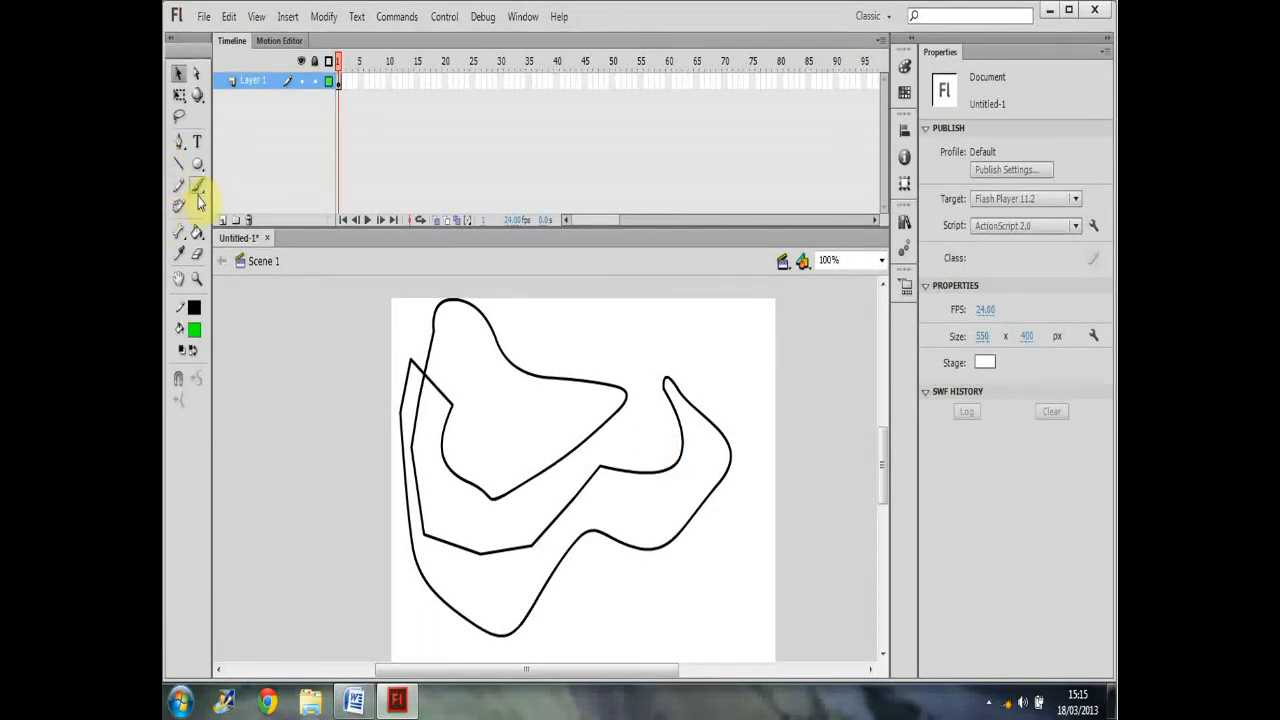
# Step: Select the entire connected outline and move it slightly down and to the right
pyautogui.click(563, 387)
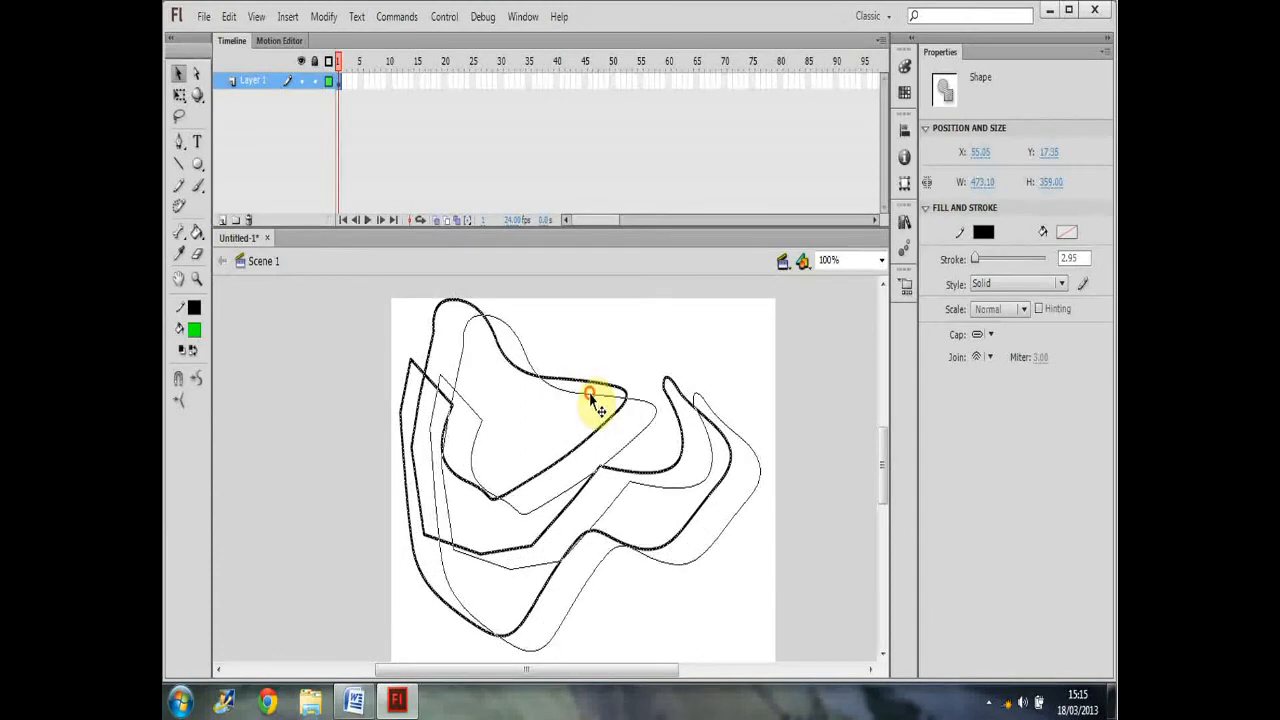